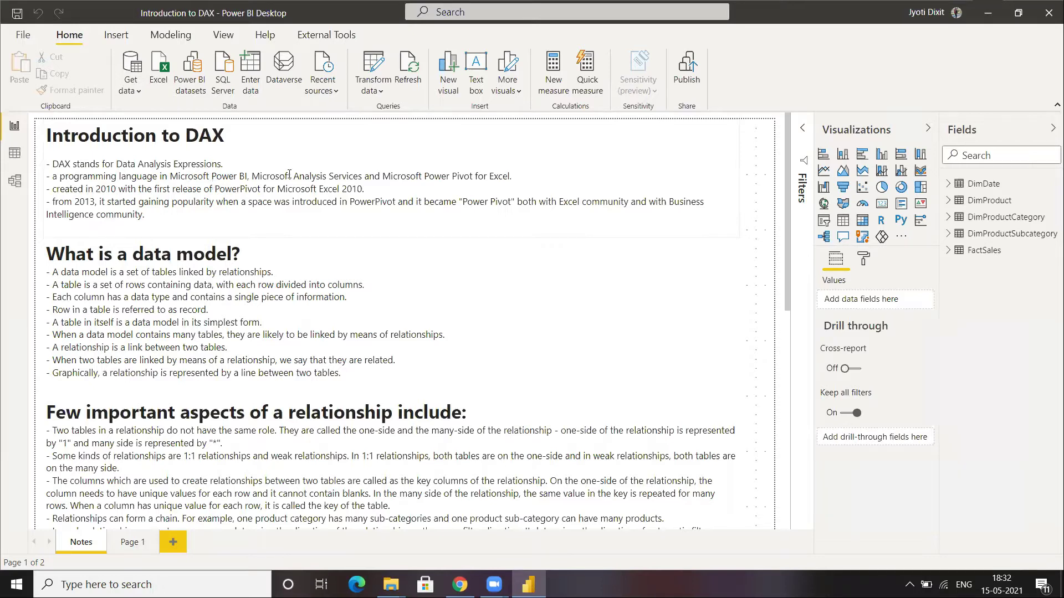
Look through the notes page from the DAX introduction down to the iterators section and back
scroll(297, 317, "down", 2)
scroll(297, 317, "down", 2)
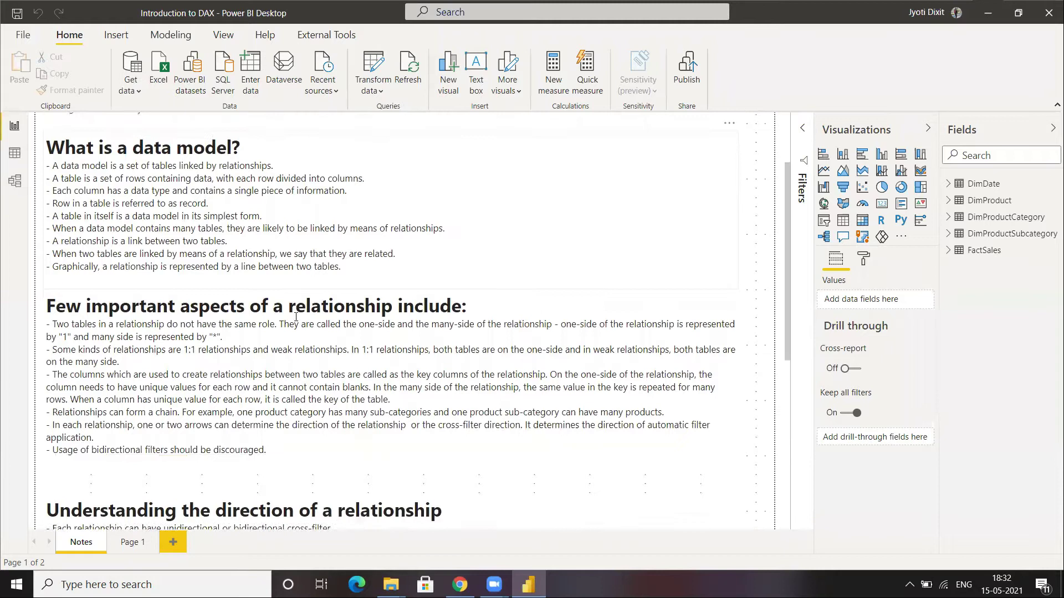
scroll(297, 317, "down", 3)
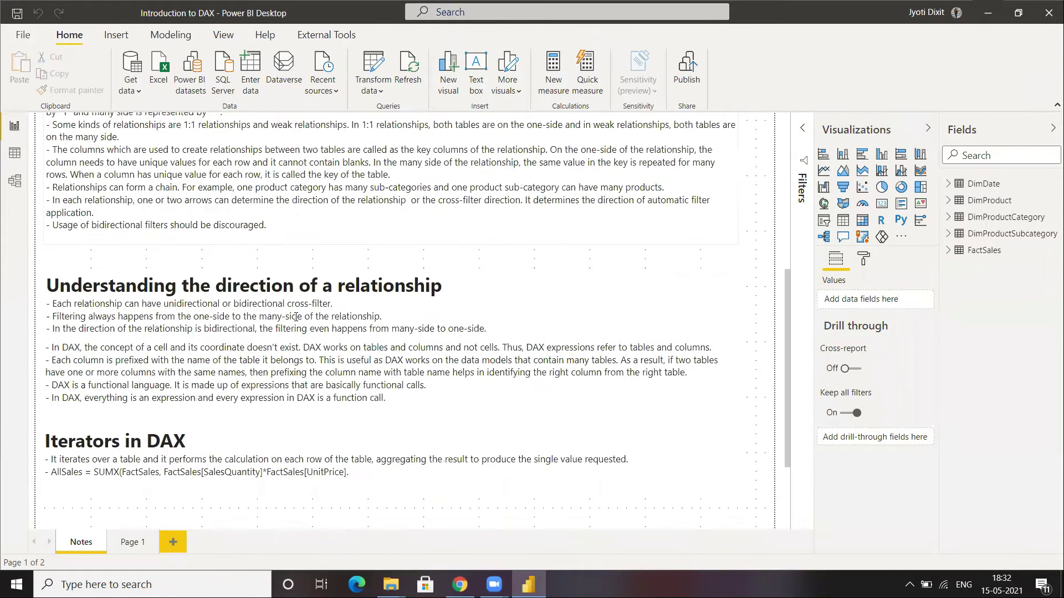
scroll(297, 317, "up", 3)
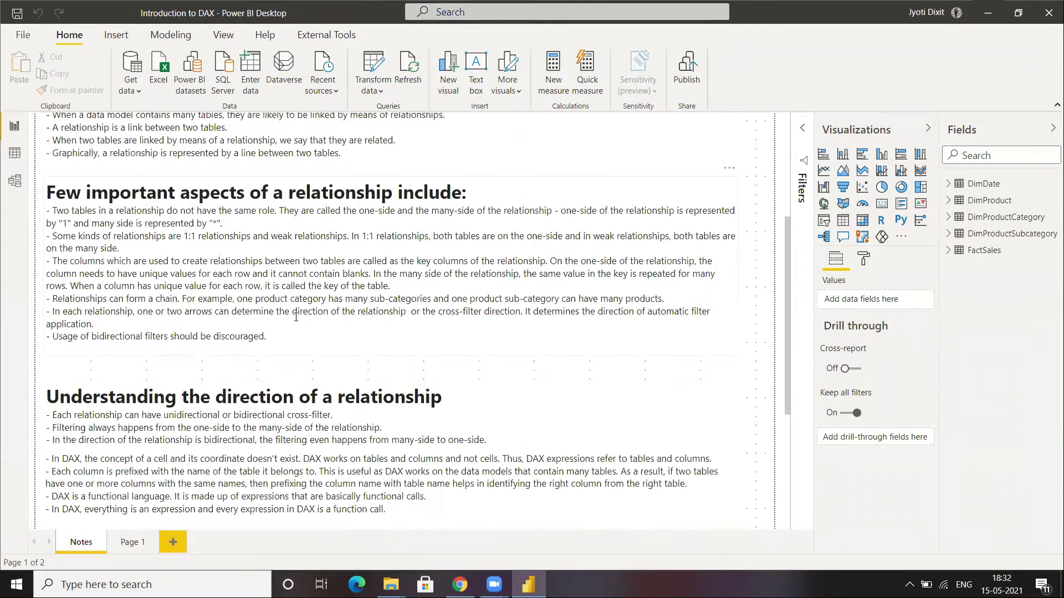
scroll(296, 317, "down", 3)
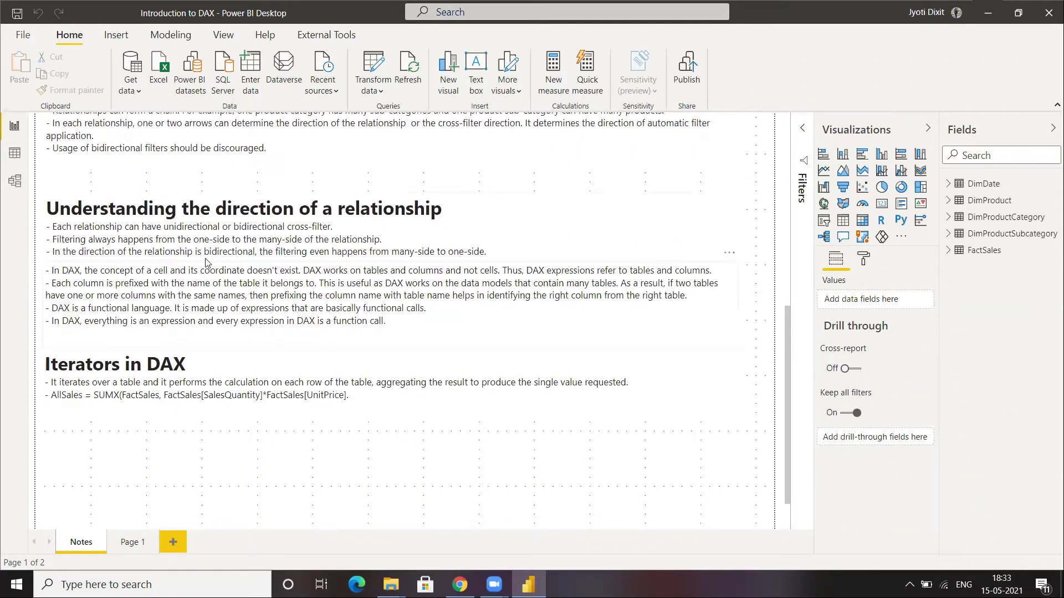
scroll(205, 262, "up", 1)
scroll(205, 258, "up", 4)
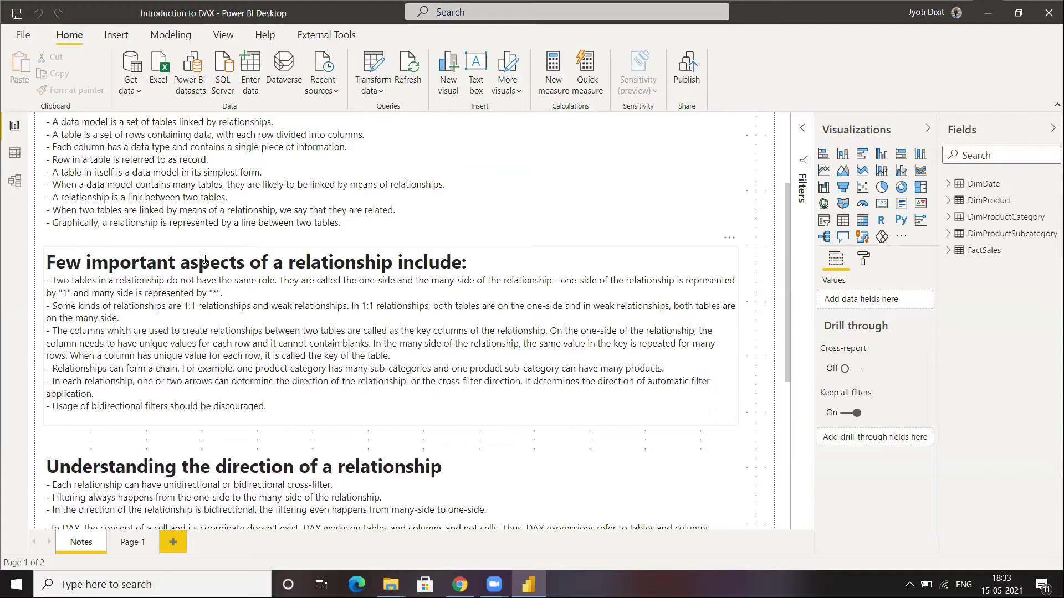
scroll(205, 261, "up", 3)
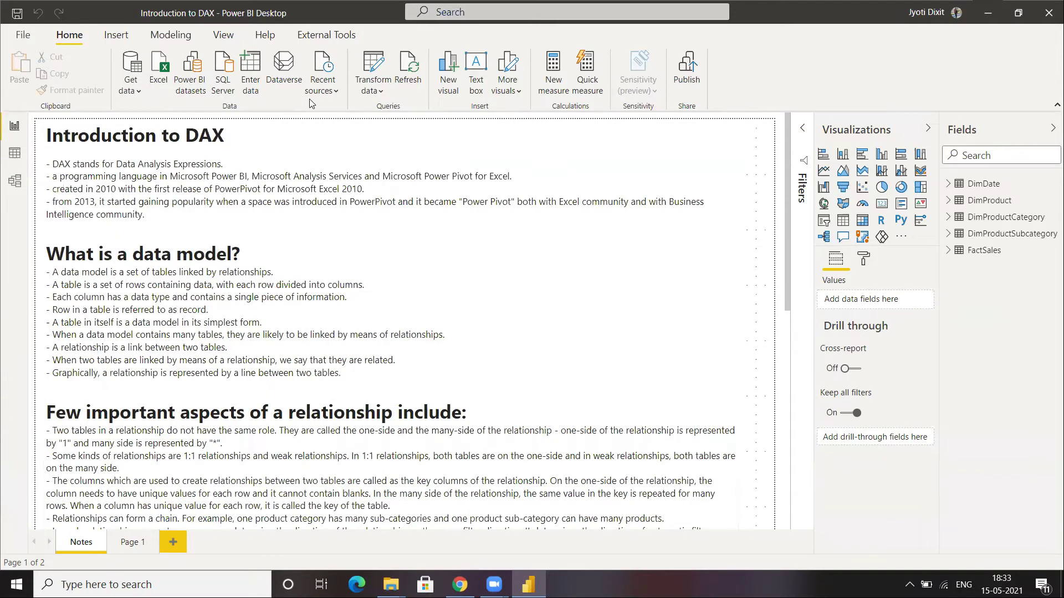
Read the notes introducing DAX and explaining what a data model is, including the "Power Pivot" naming
double_click(164, 136)
left_click(283, 179)
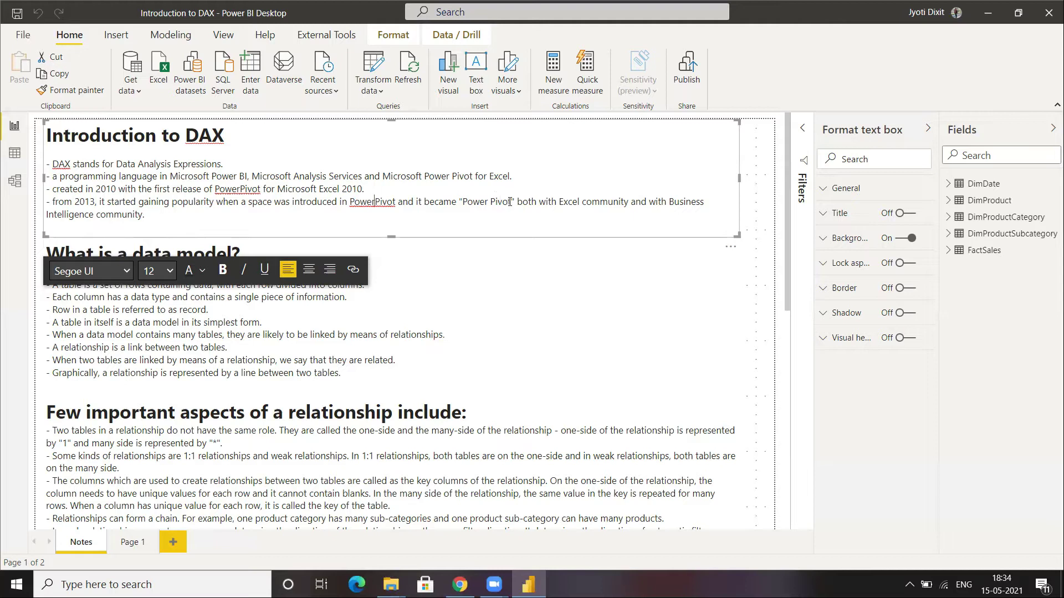
left_click_drag(514, 201, 461, 201)
left_click(440, 216)
left_click(535, 322)
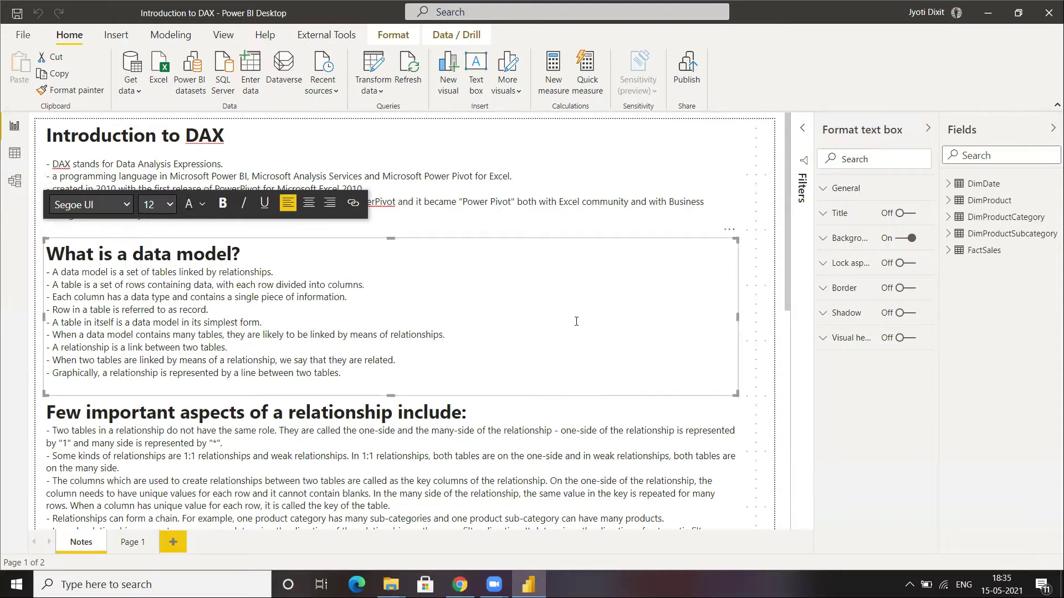
scroll(576, 322, "down", 1)
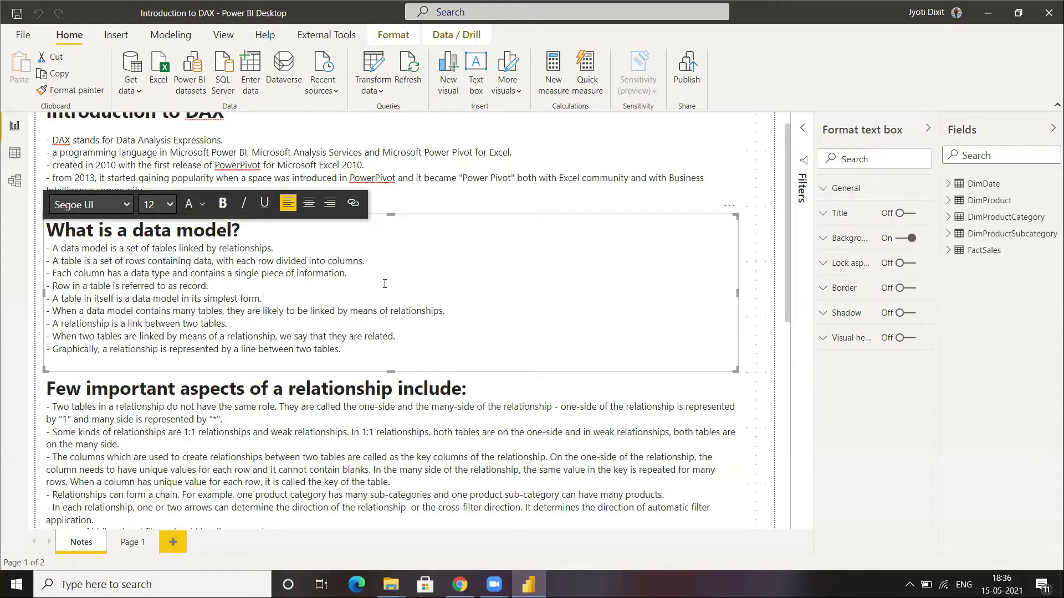
scroll(384, 284, "down", 1)
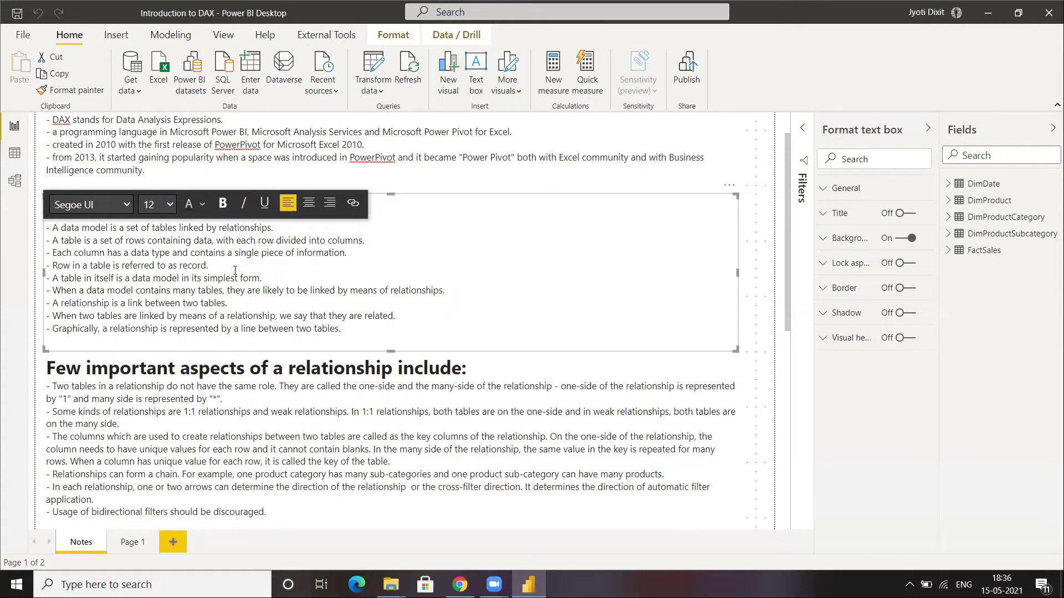
scroll(100, 264, "down", 1)
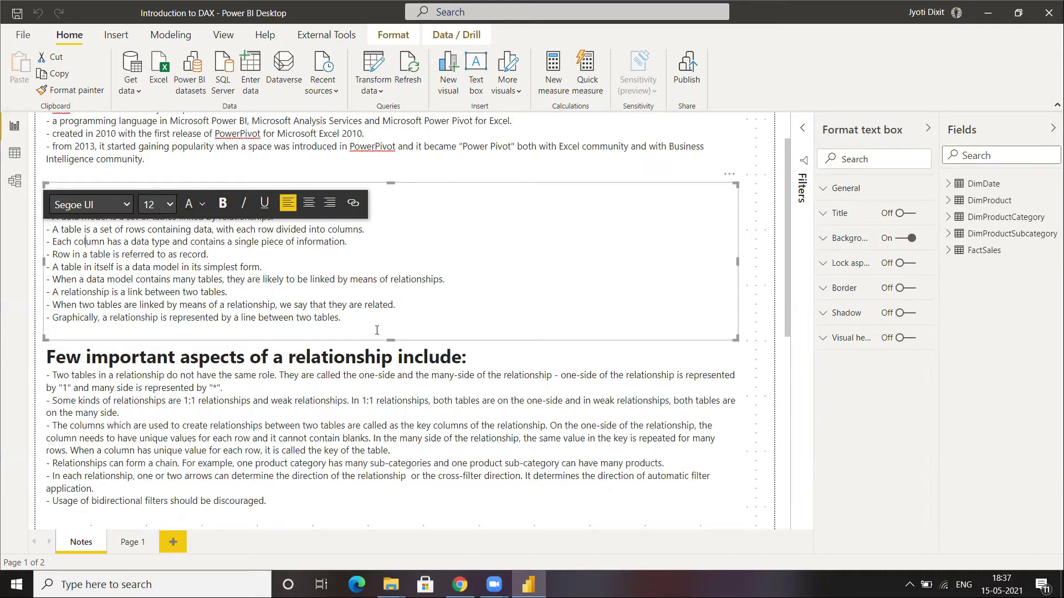
scroll(377, 330, "down", 1)
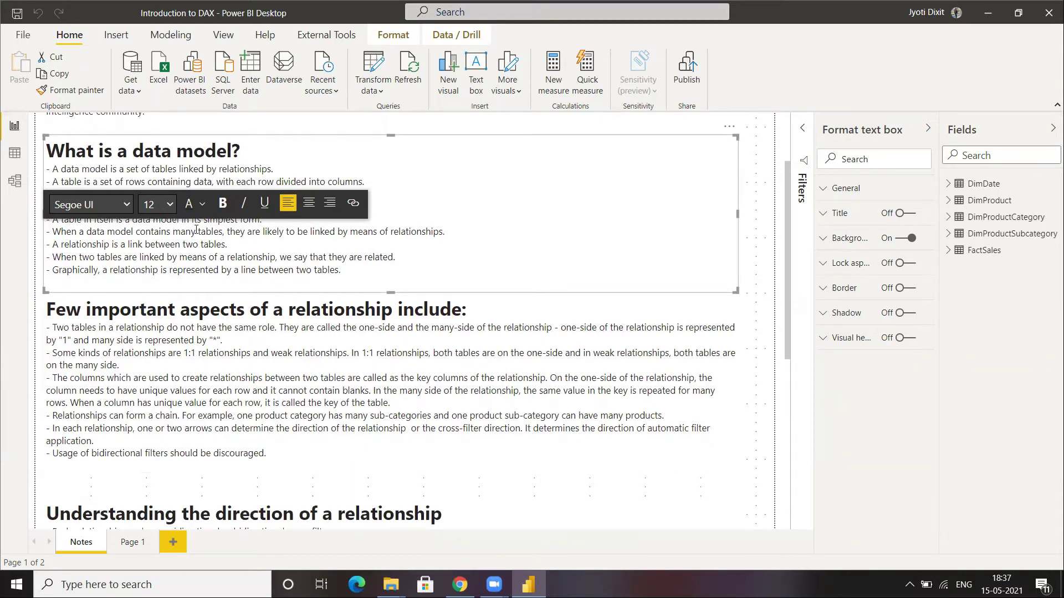
Examine the data model diagram at full width, checking the DimDate and FactSales columns and the relationship between them
left_click(14, 182)
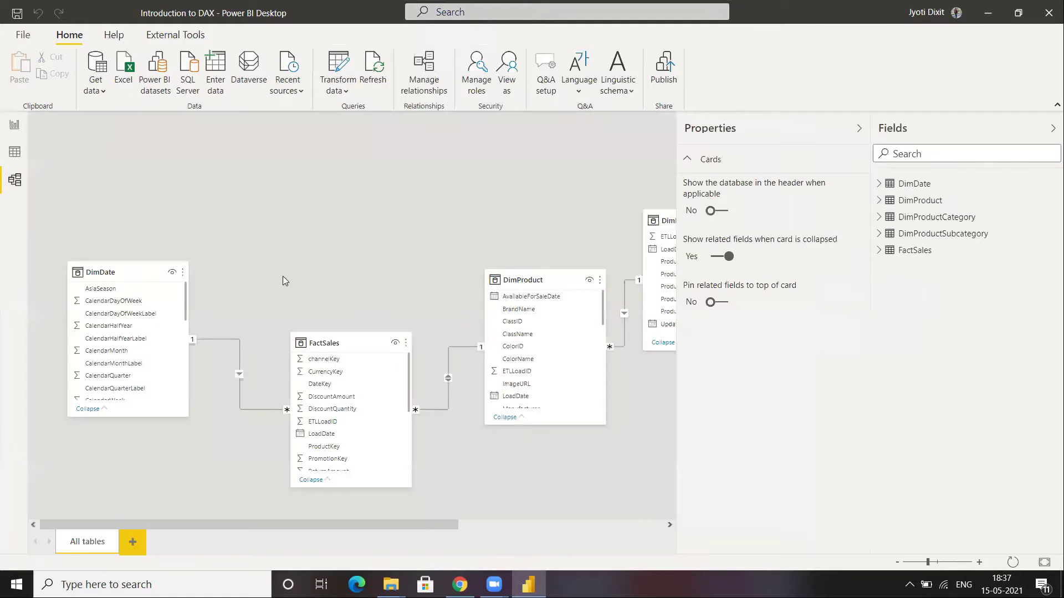
left_click(948, 137)
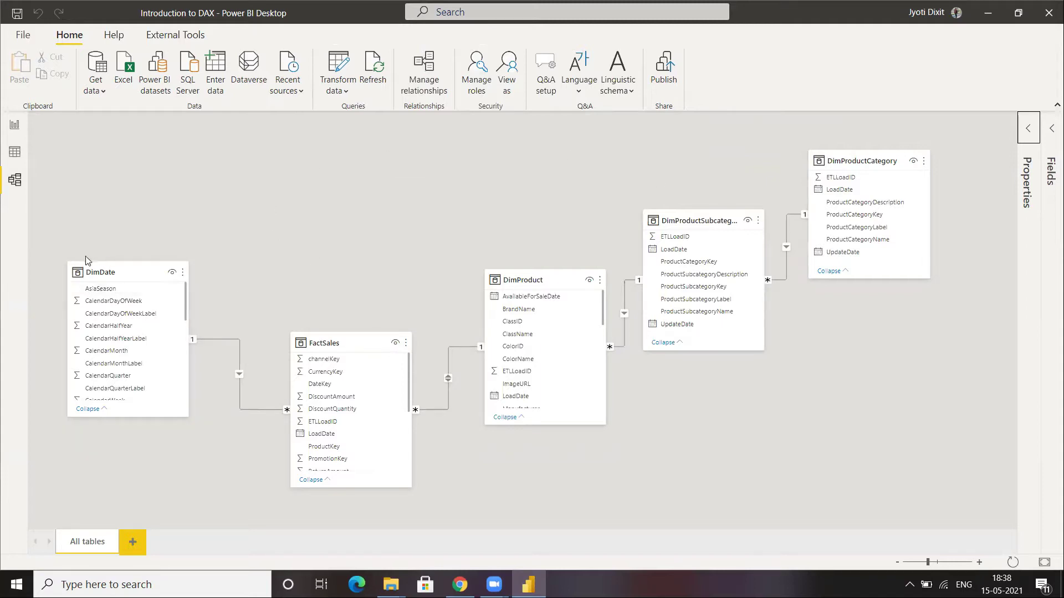
mouse_move(755, 222)
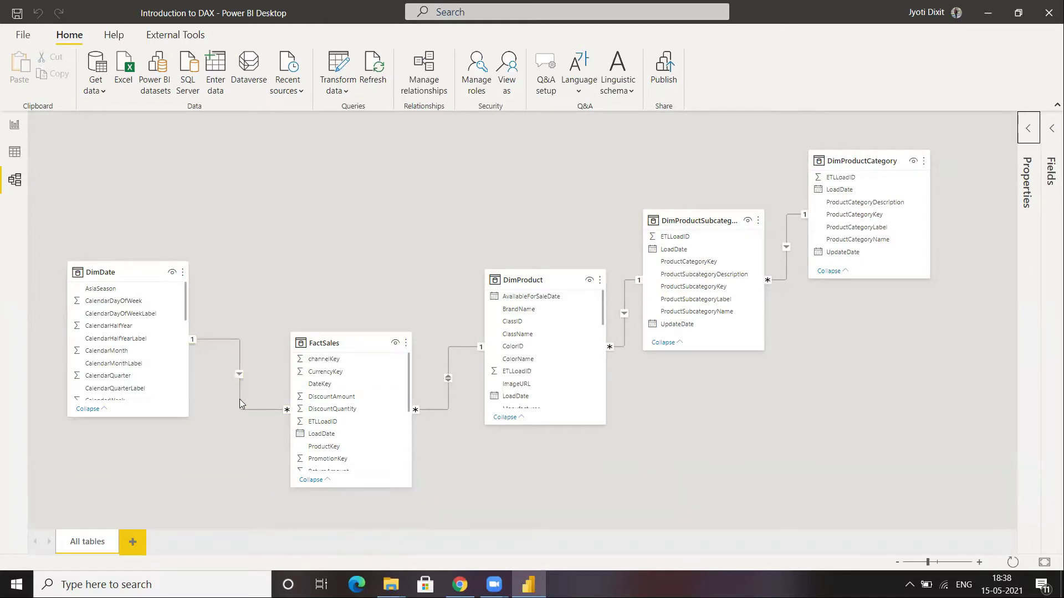
scroll(160, 363, "down", 3)
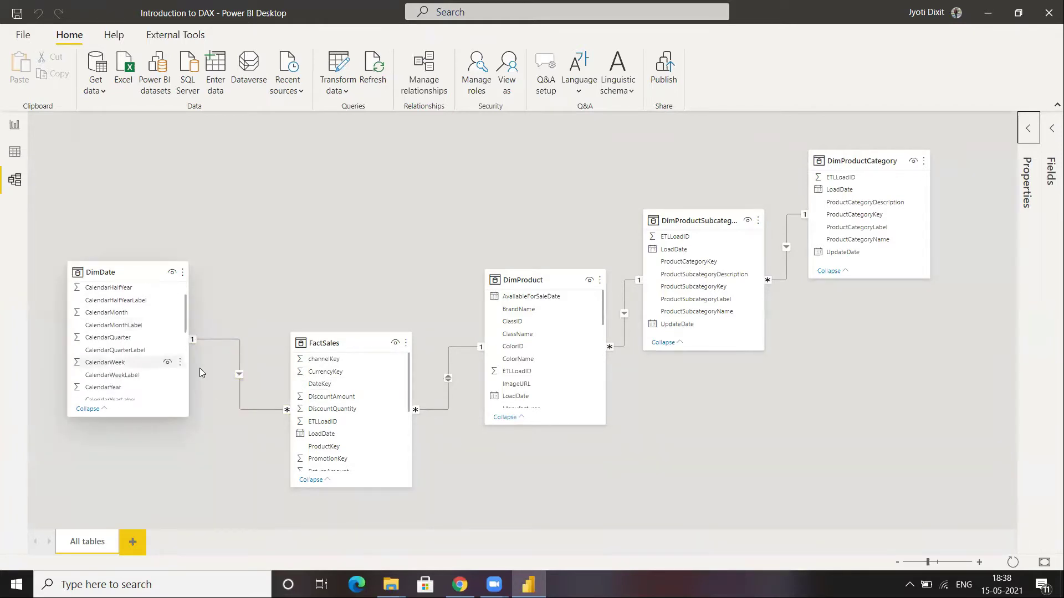
scroll(140, 382, "down", 4)
scroll(140, 382, "down", 1)
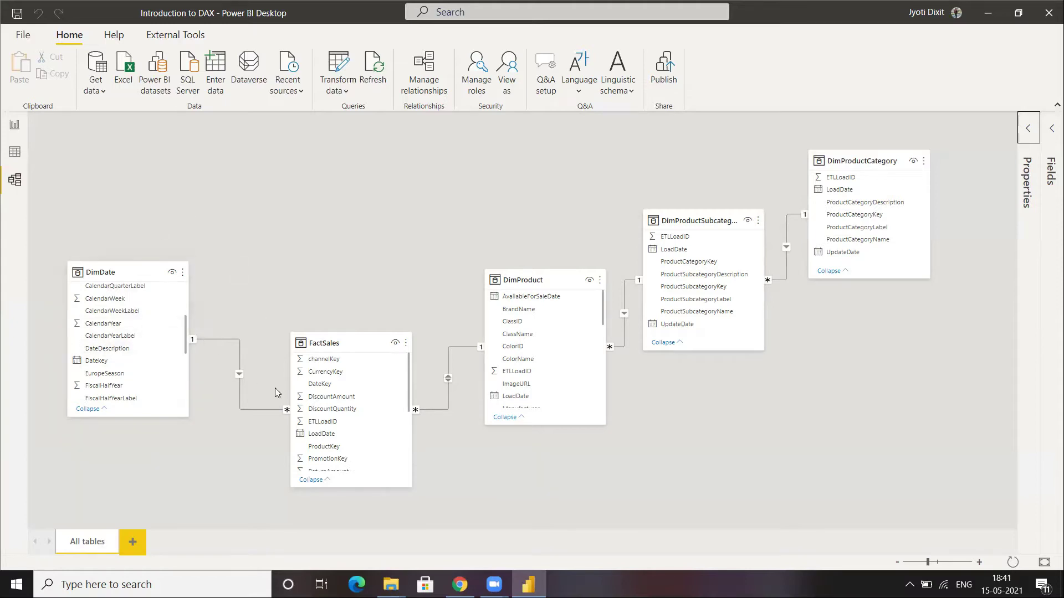
scroll(118, 314, "up", 1)
scroll(117, 321, "up", 3)
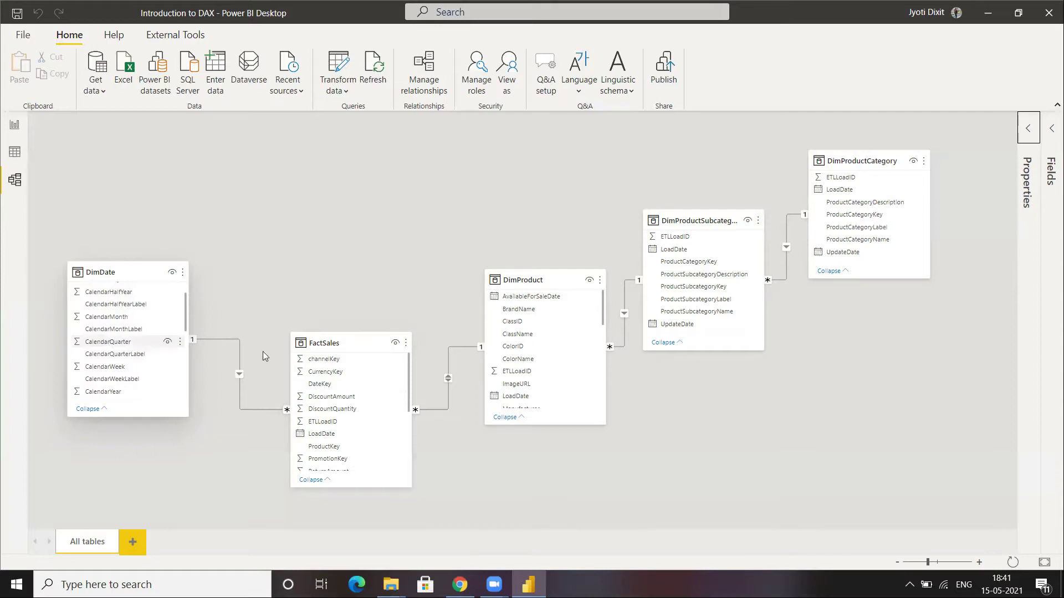
scroll(341, 428, "down", 2)
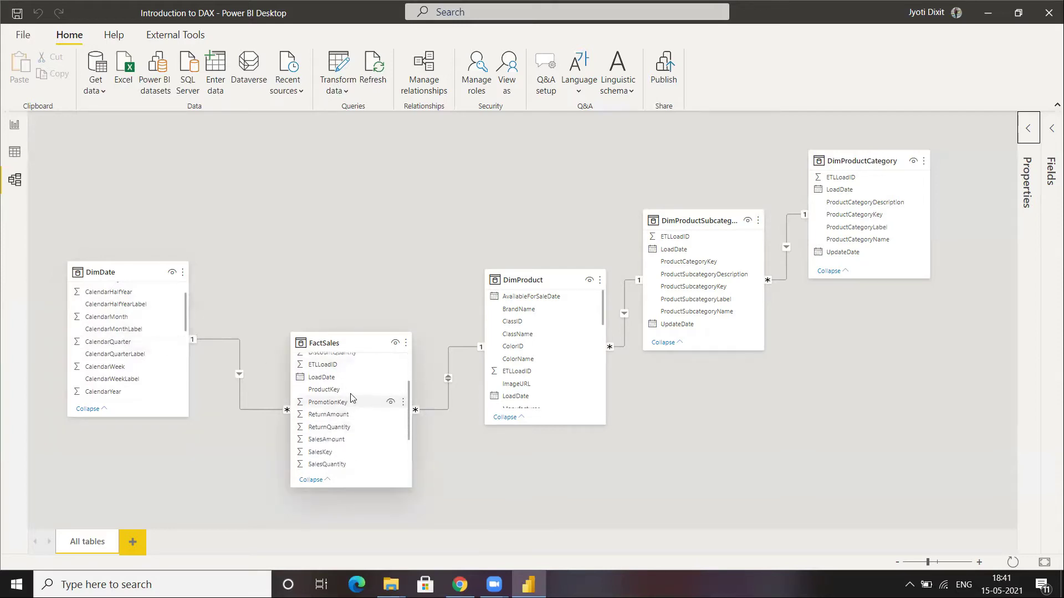
scroll(332, 431, "down", 1)
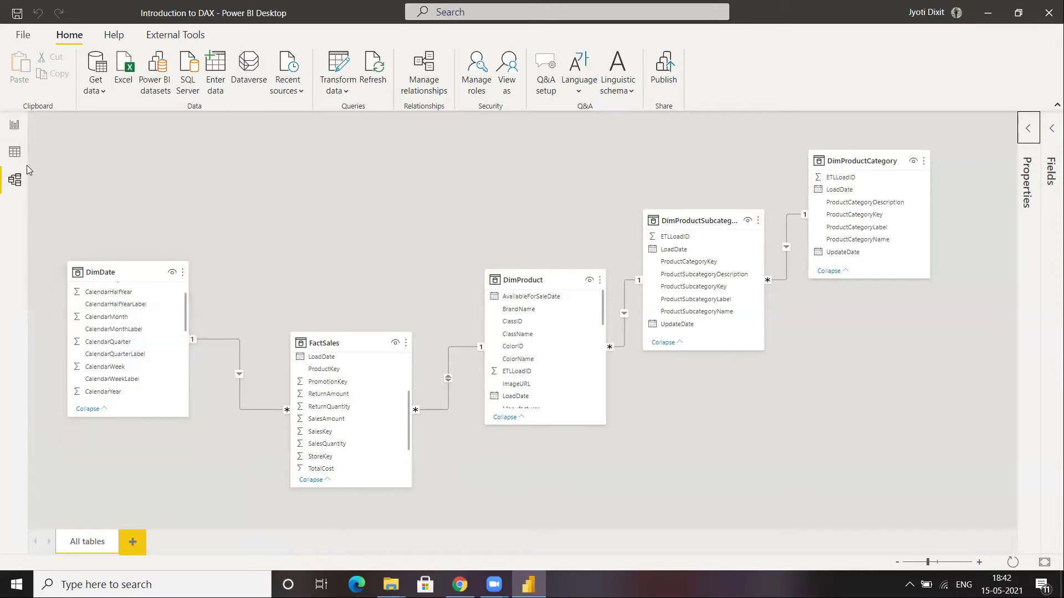
Add a new report page and expand the DimDate table in a widened field list
left_click(15, 127)
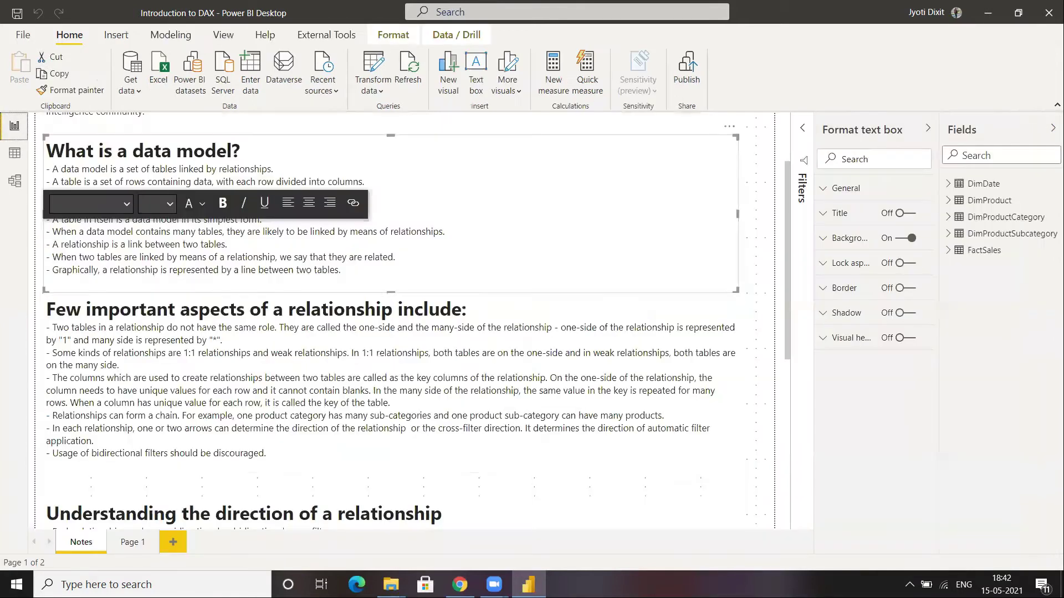
left_click(173, 542)
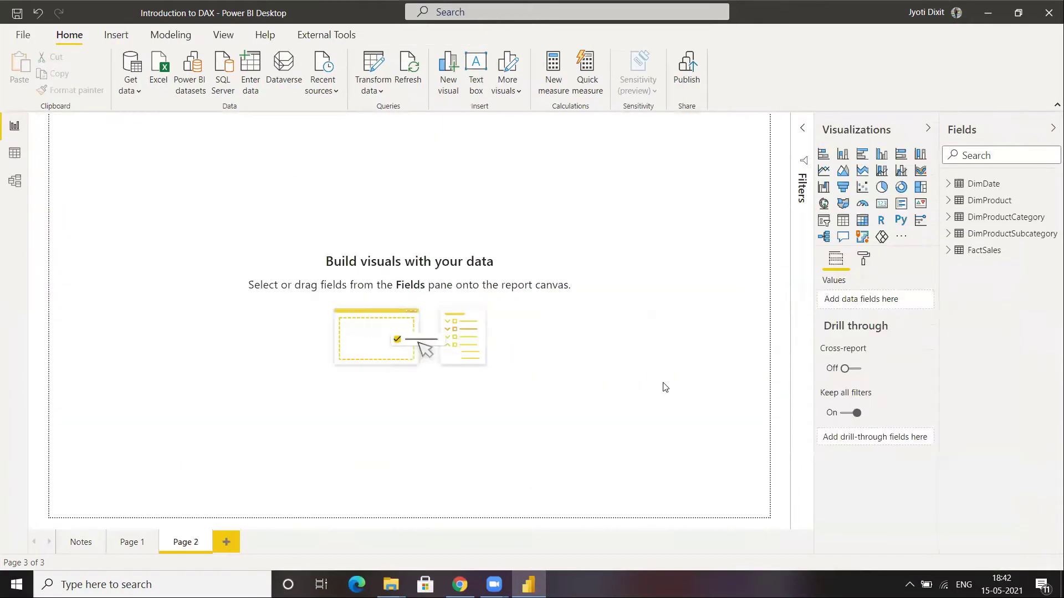
left_click(973, 189)
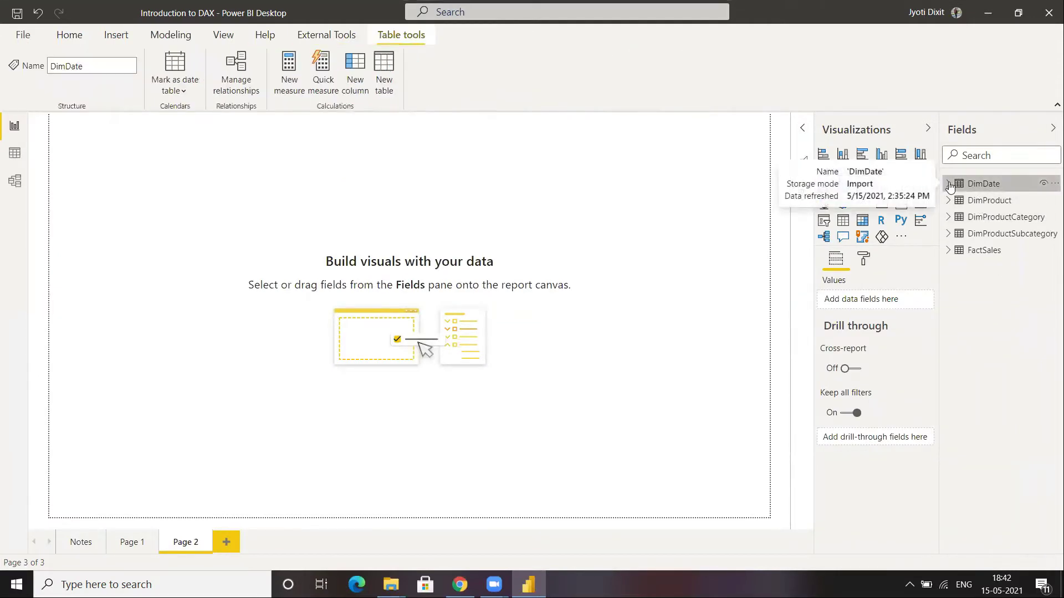
left_click(948, 184)
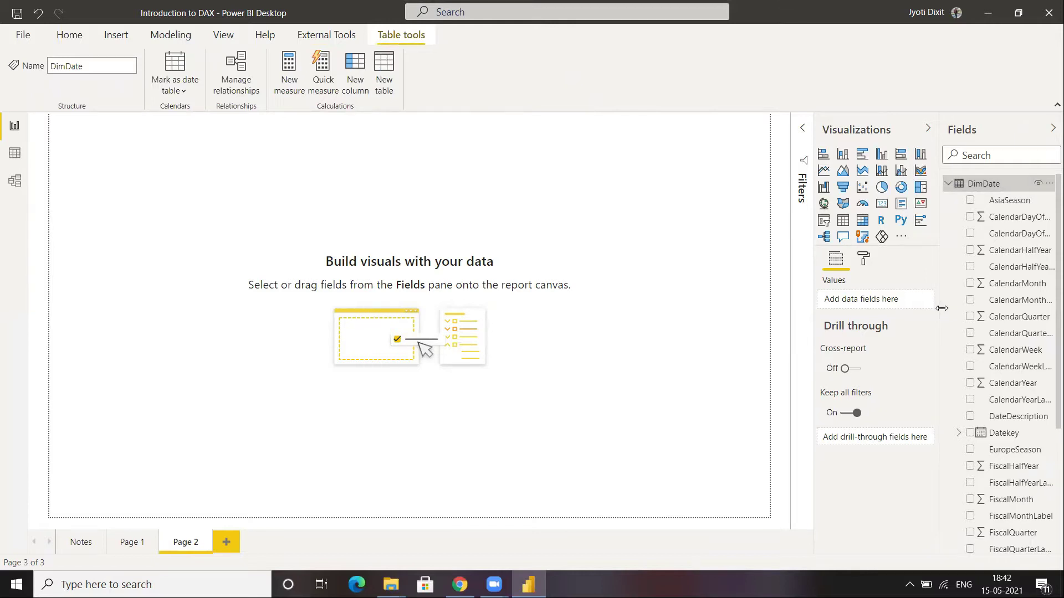
left_click_drag(942, 308, 880, 320)
Create a table visual of DimDate's CalendarYear on the new page, with its values set to Don't summarize
scroll(941, 413, "down", 1)
scroll(940, 413, "up", 1)
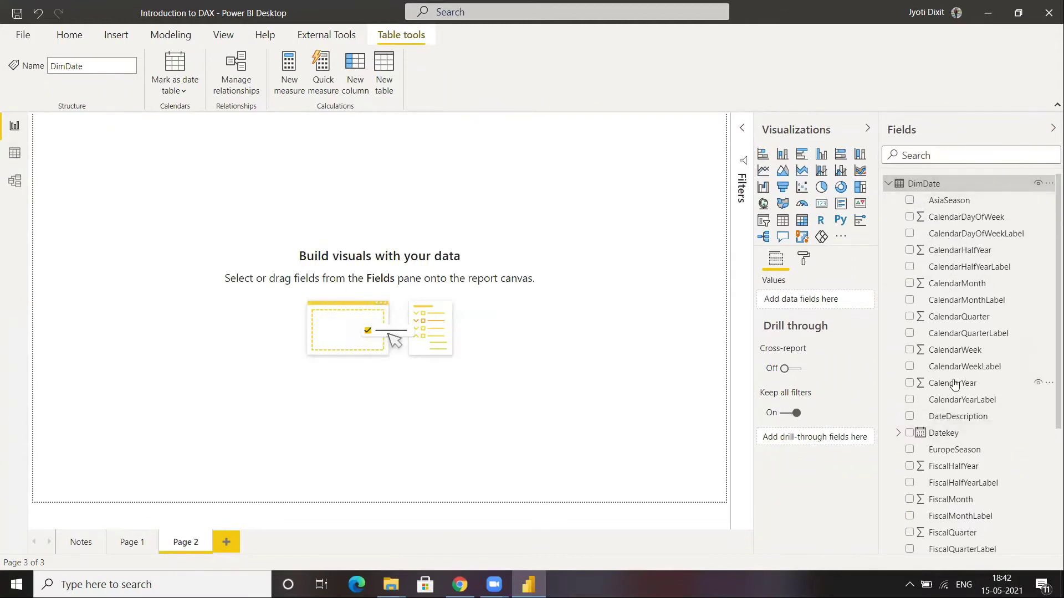
scroll(954, 383, "down", 5)
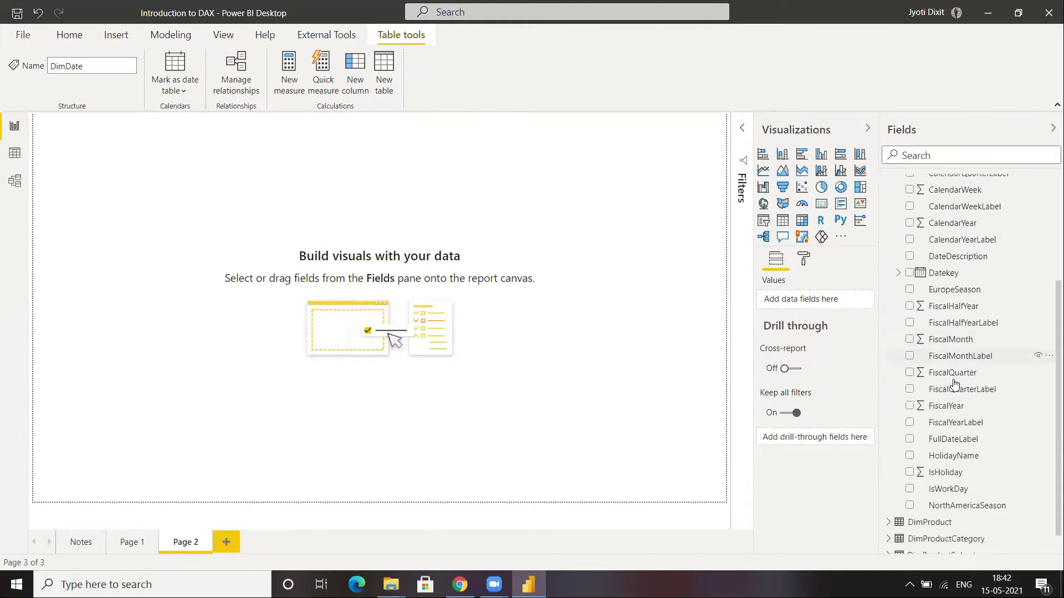
scroll(954, 383, "up", 3)
left_click_drag(968, 314, 177, 208)
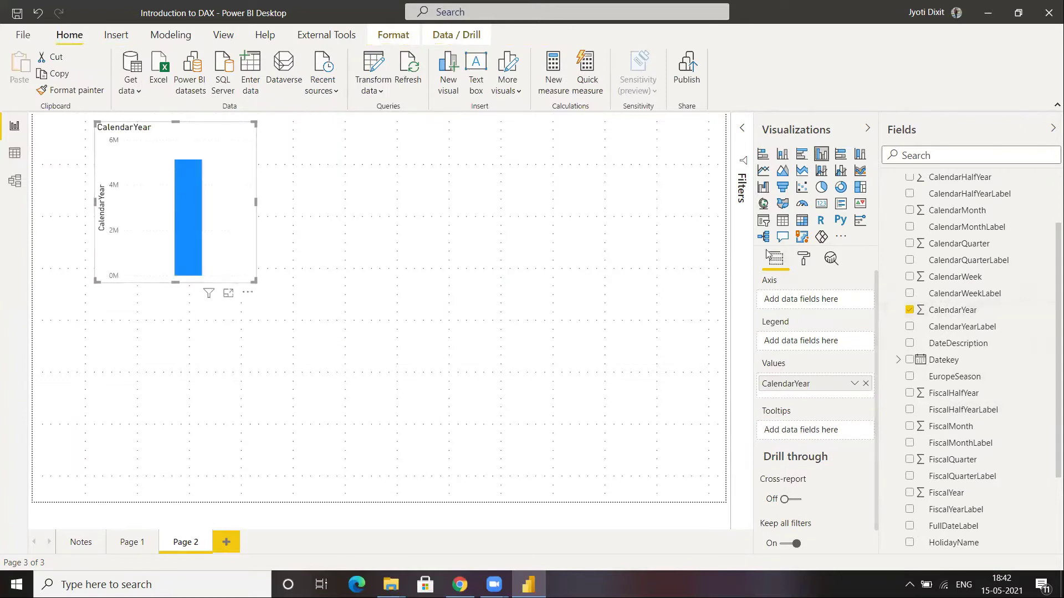
left_click(782, 221)
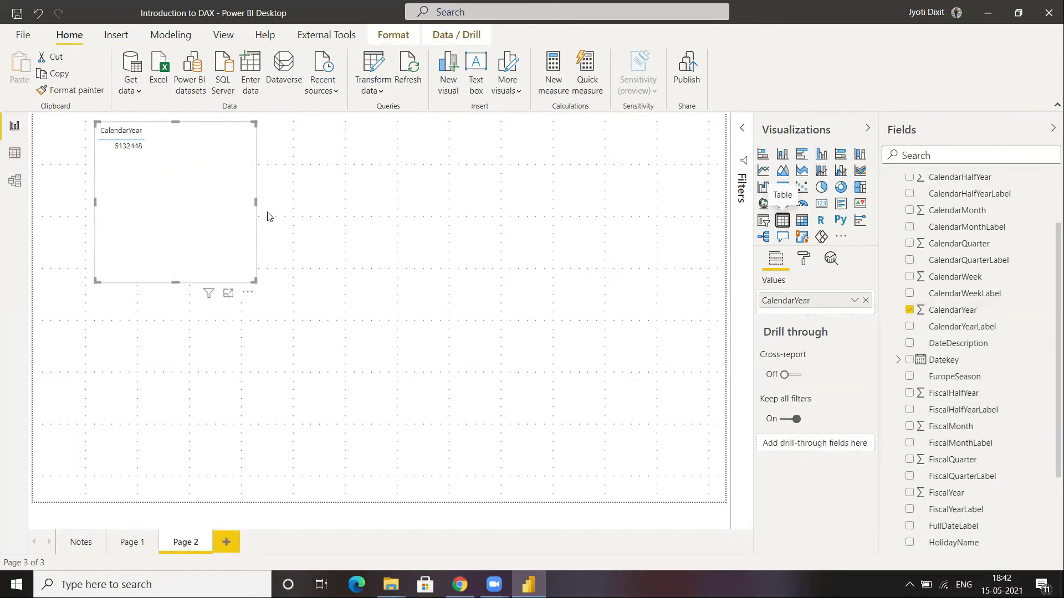
left_click(853, 301)
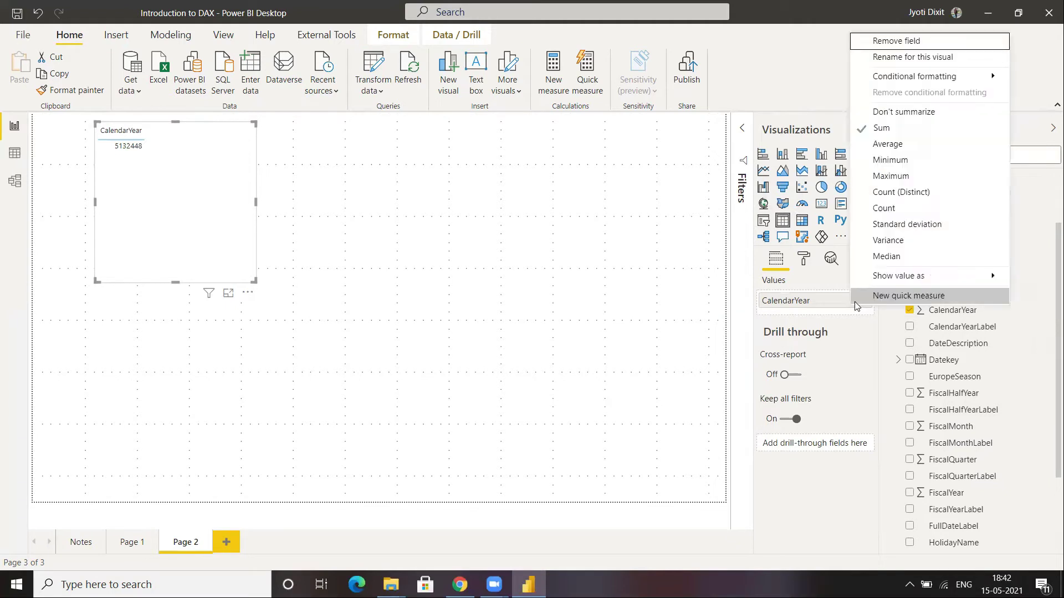
left_click(907, 113)
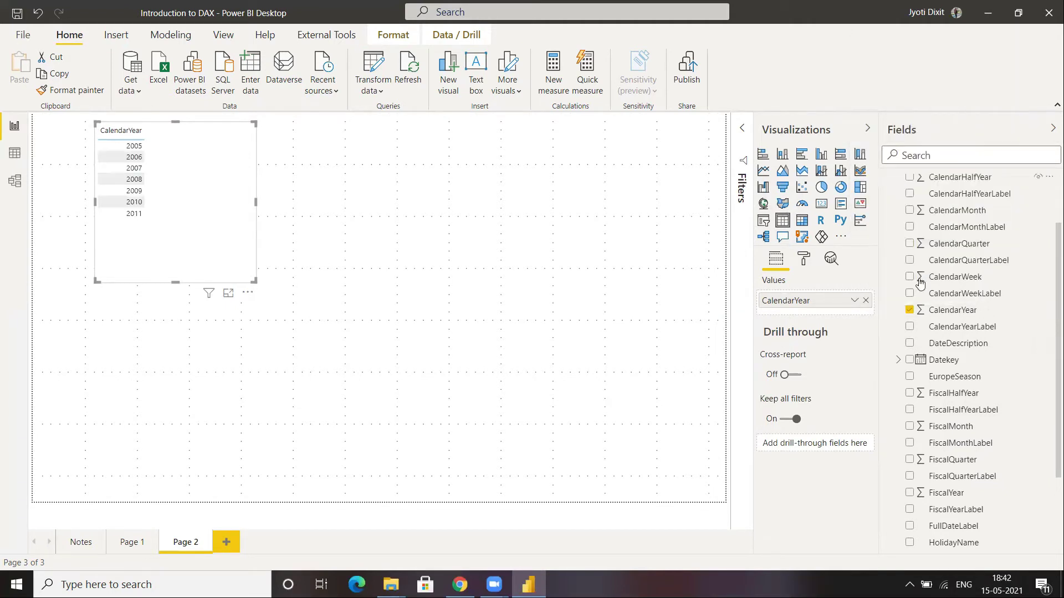
Add SalesAmount from FactSales as a second column of the CalendarYear table
scroll(919, 283, "up", 5)
left_click(890, 184)
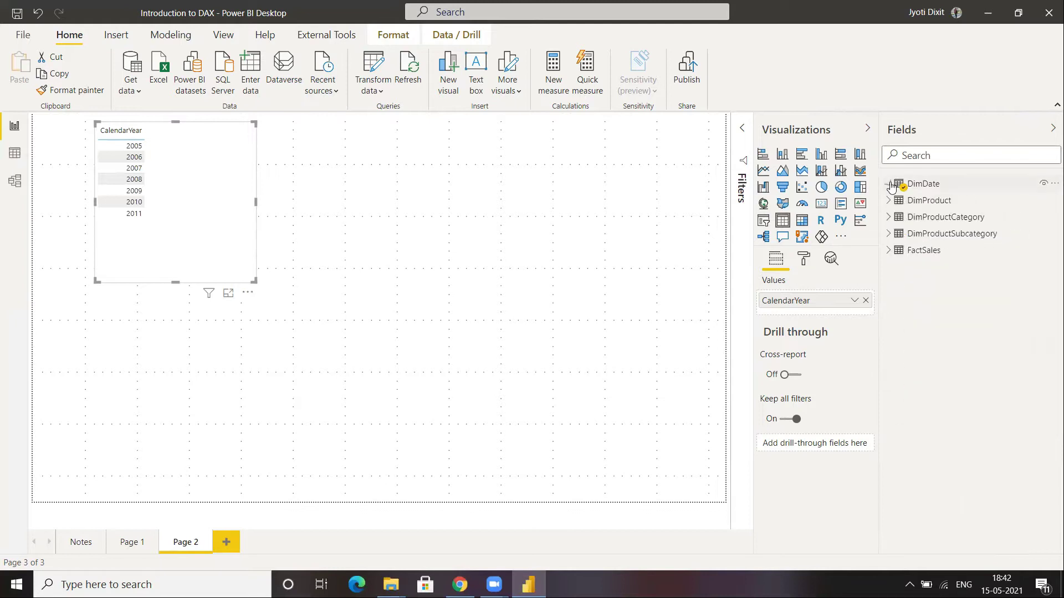
left_click(887, 250)
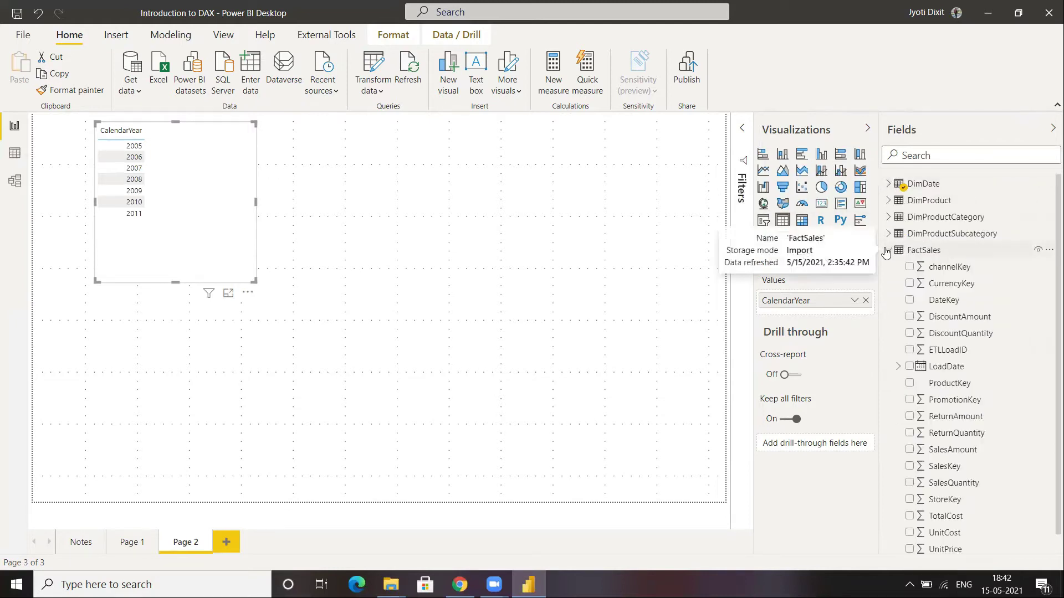
scroll(920, 388, "down", 1)
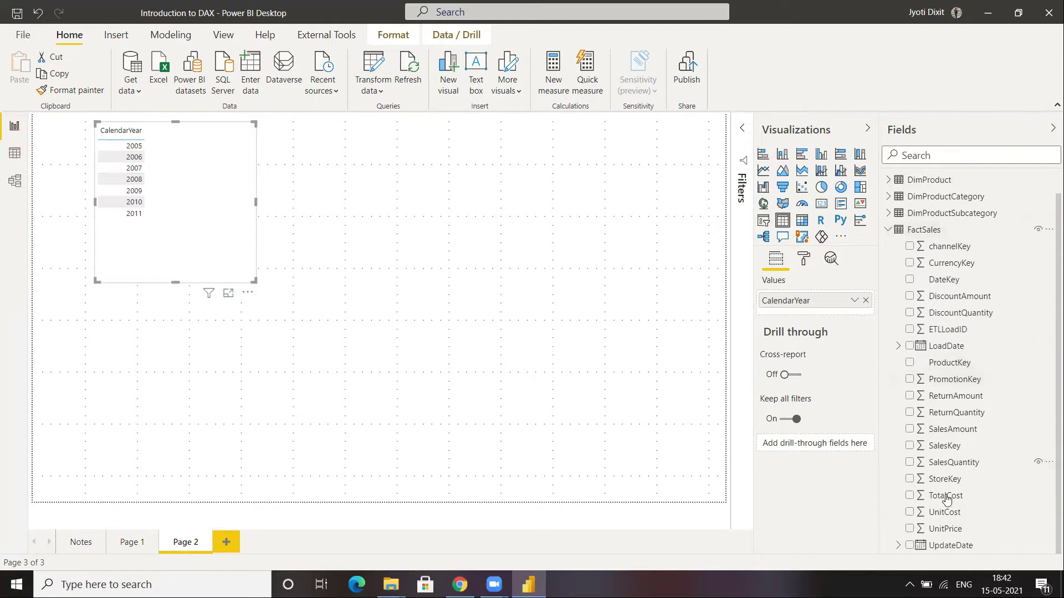
left_click_drag(971, 432, 821, 312)
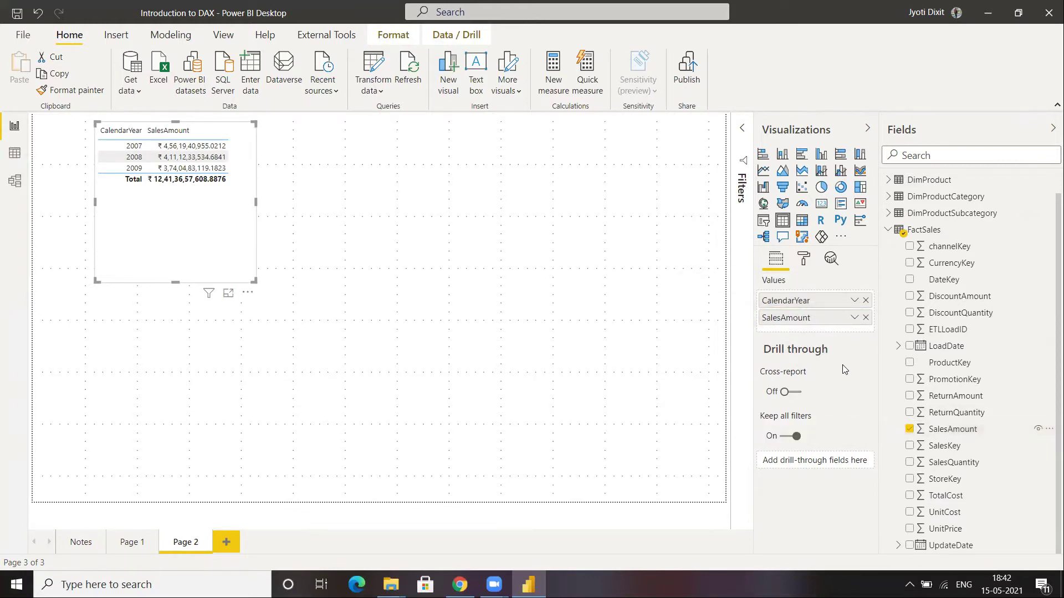
mouse_move(843, 366)
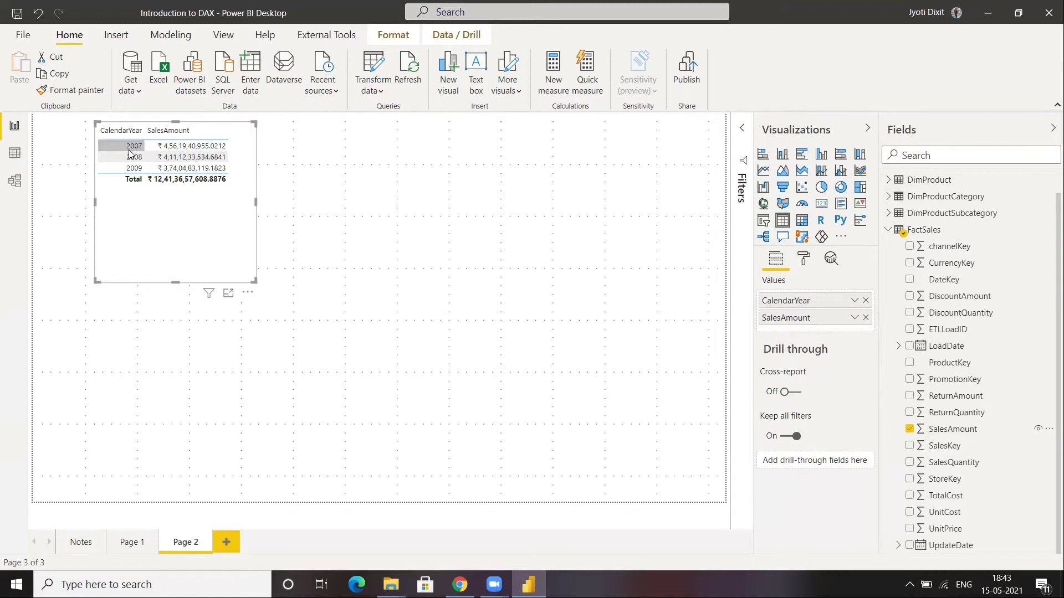
Review the CalendarYear and SalesAmount table against the DimDate to FactSales relationship in the model diagram
left_click(125, 132)
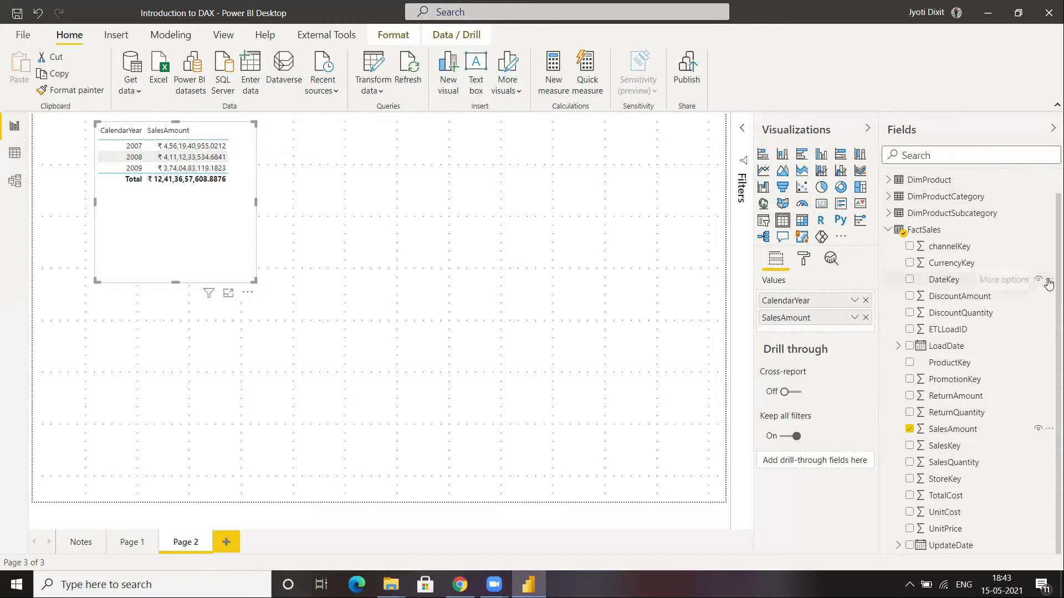
scroll(1003, 280, "up", 1)
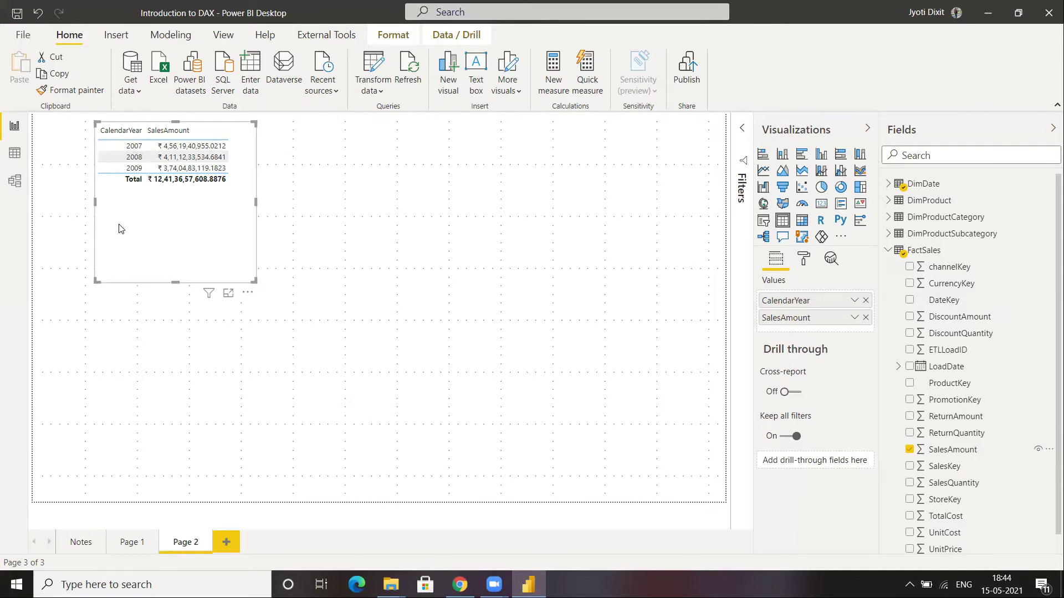
left_click(15, 181)
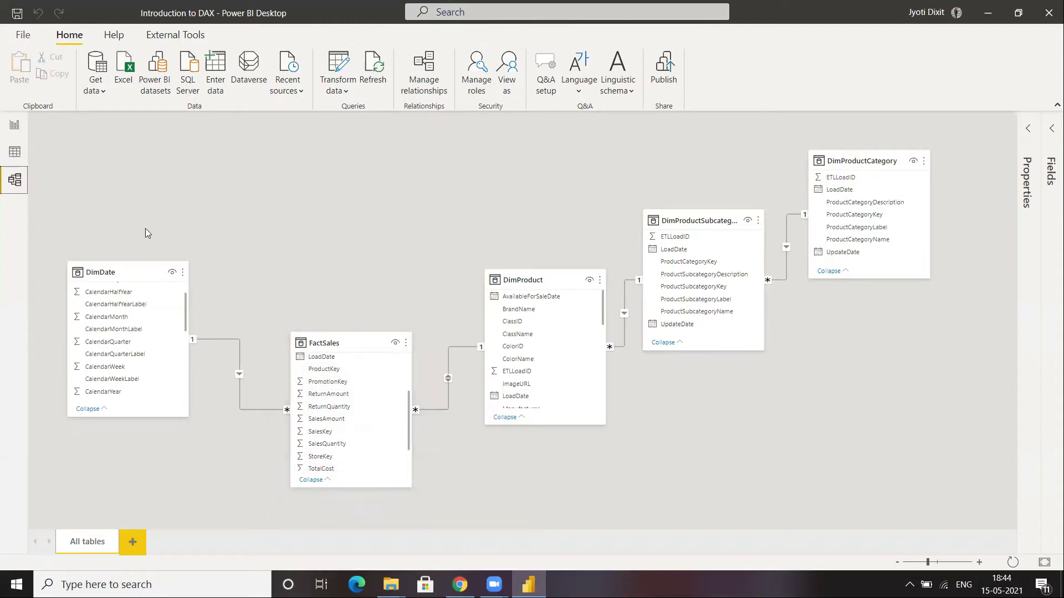
Return to the report page and shorten the CalendarYear table visual so it ends just below its total row
left_click(14, 125)
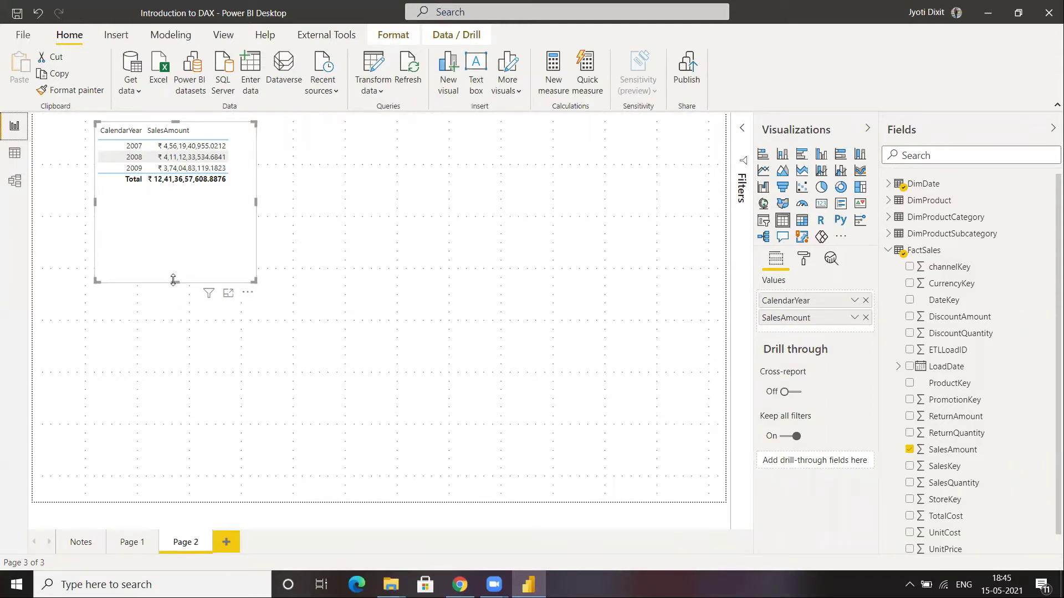
left_click_drag(171, 261, 175, 202)
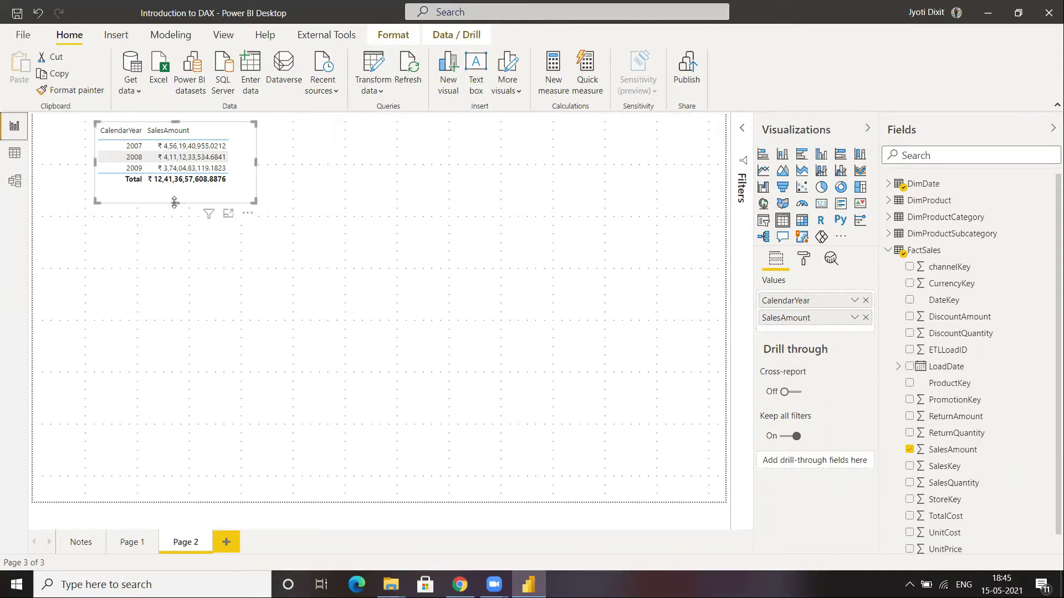
left_click(383, 214)
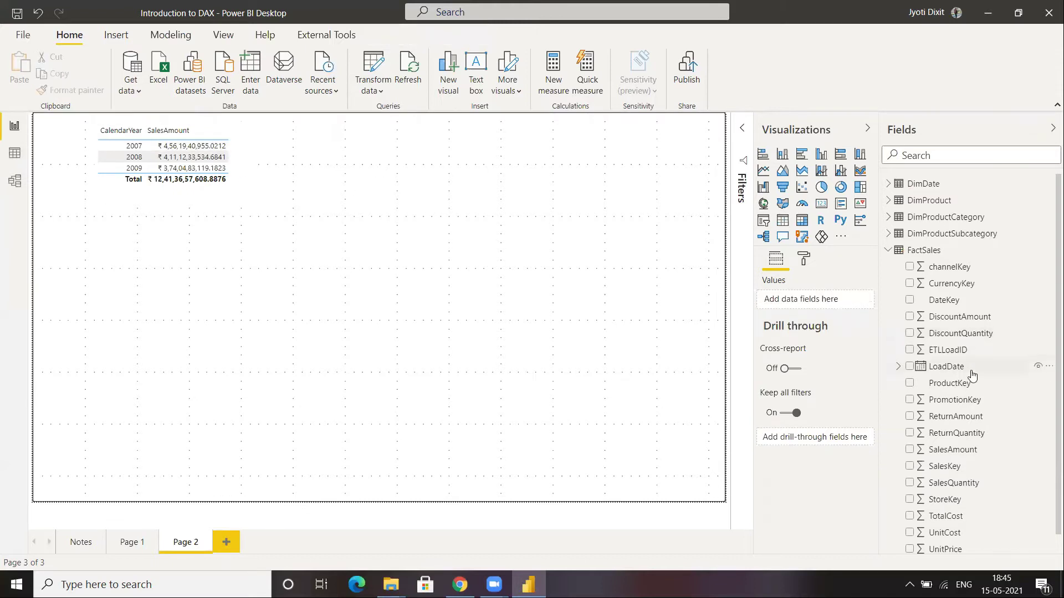
Create a second table visual of ProductKey from FactSales on an empty area of the page
scroll(979, 392, "down", 1)
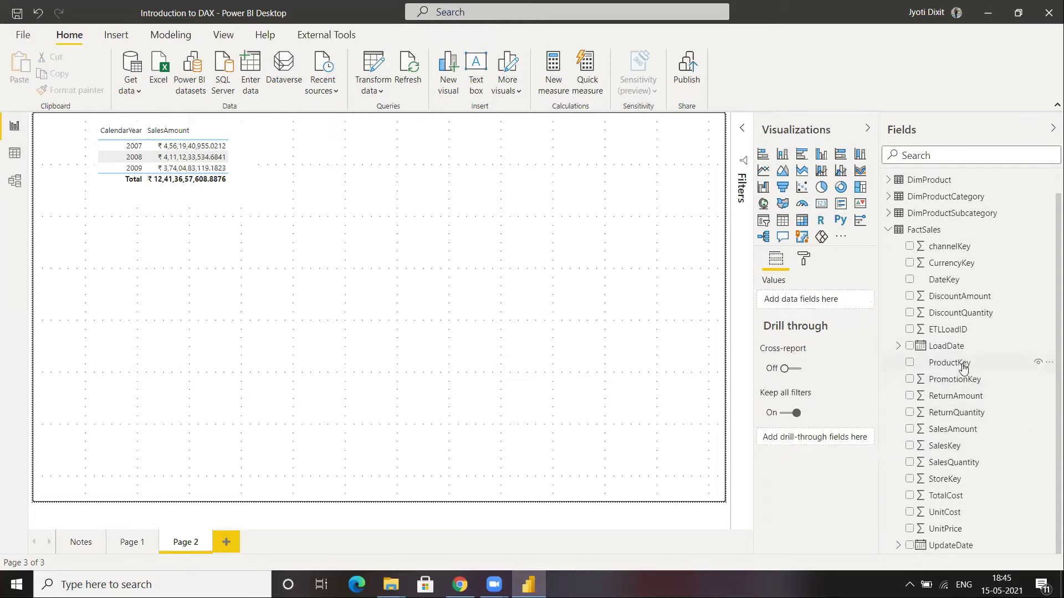
left_click_drag(963, 368, 451, 209)
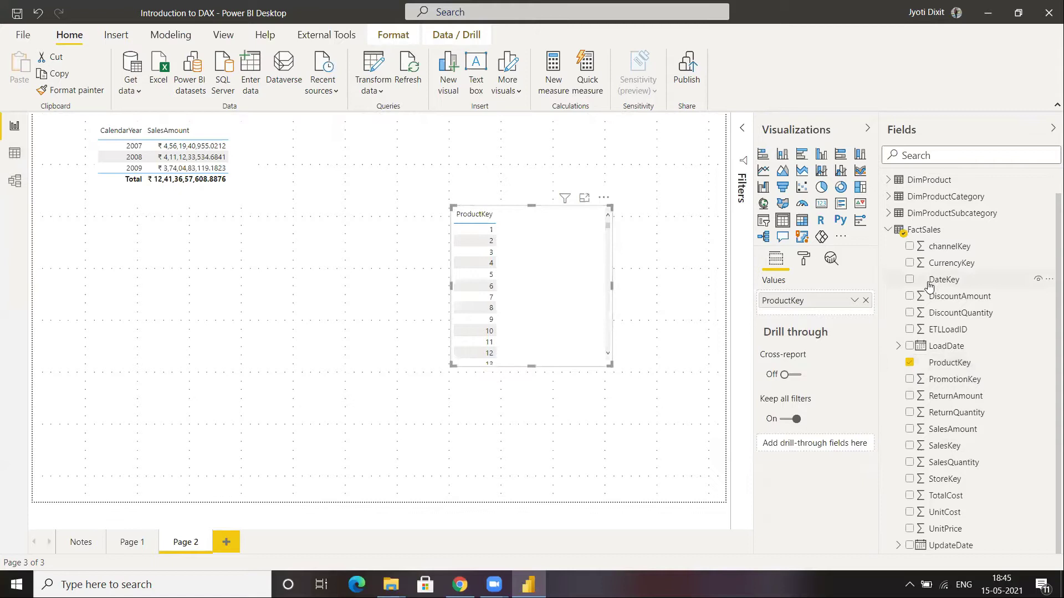
left_click(890, 231)
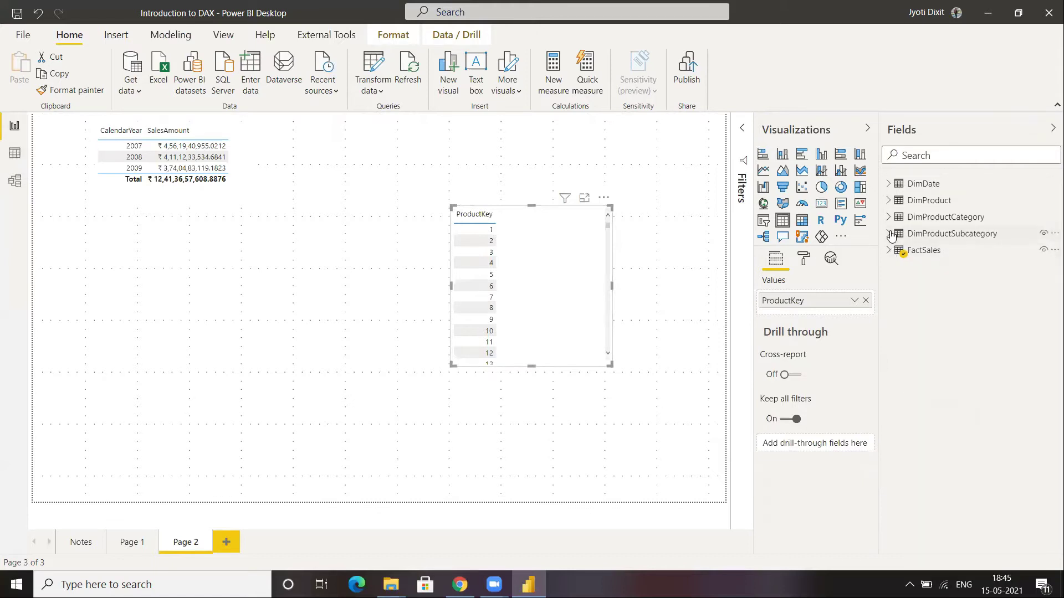
Add CalendarYear from DimDate to the ProductKey table, with its values set to Don't summarize
left_click(890, 185)
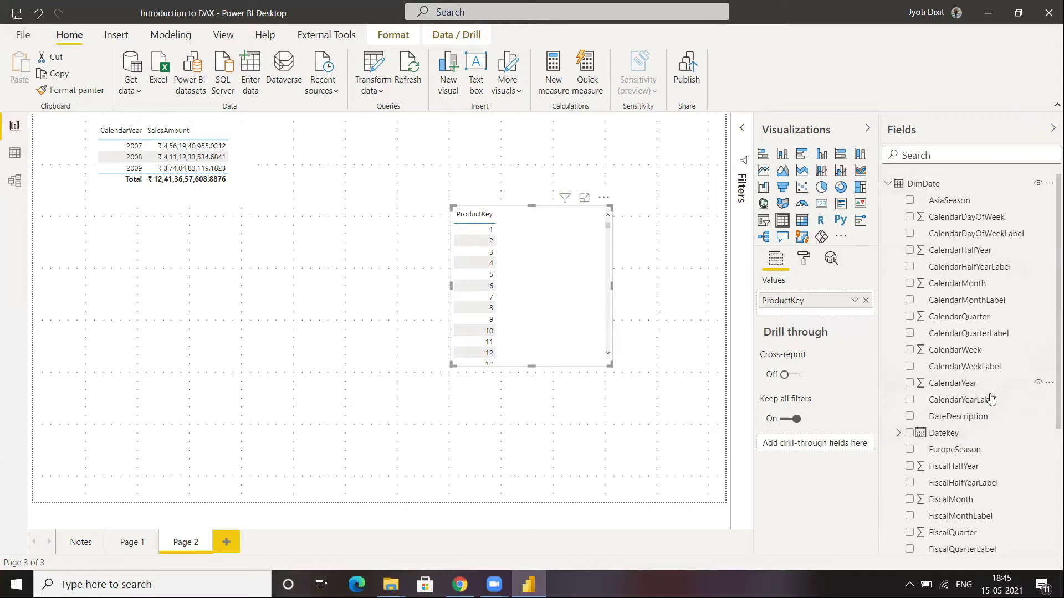
left_click_drag(980, 391, 834, 310)
left_click(910, 384)
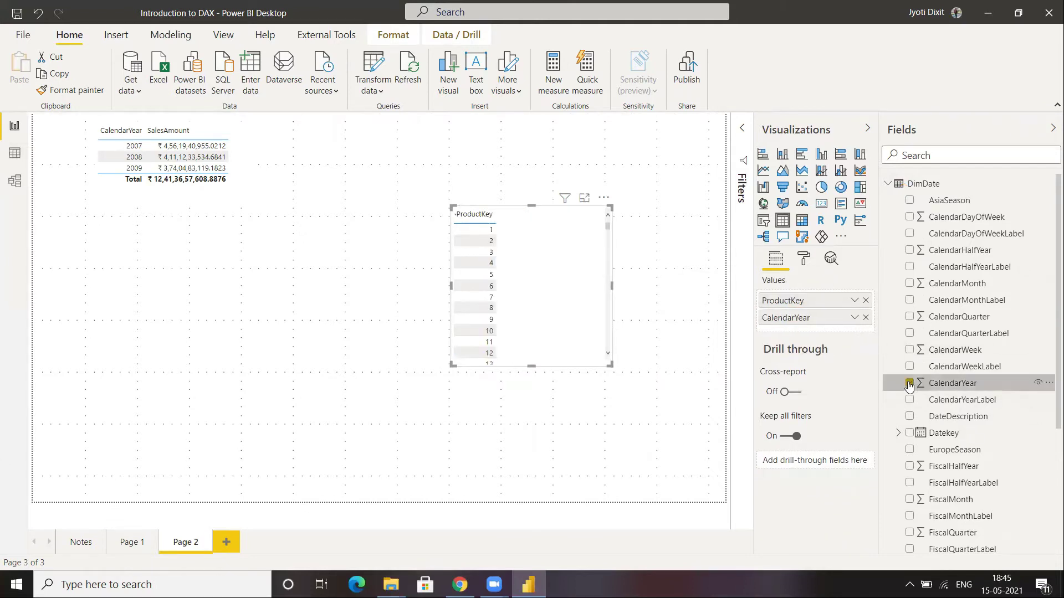
left_click(855, 319)
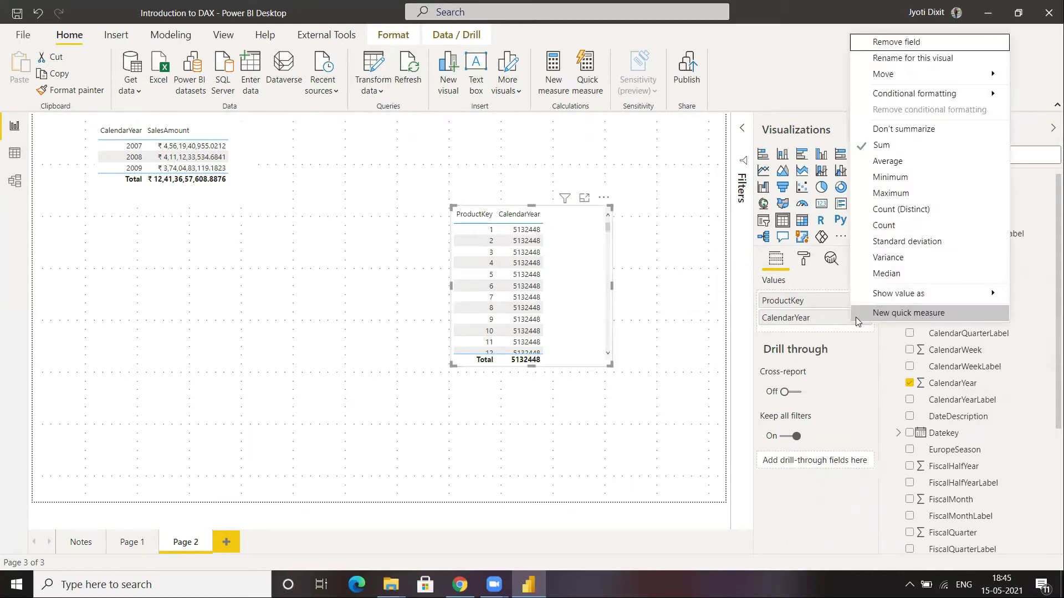
left_click(896, 134)
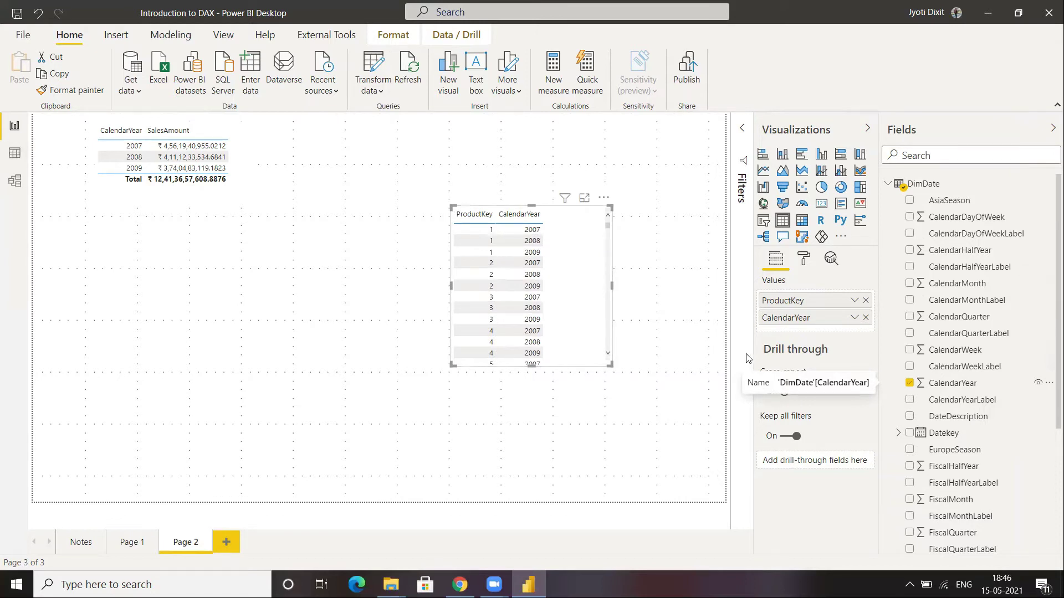
Remove CalendarYear and ProductKey from the second table and add ProductKey from FactSales back to it
left_click(865, 318)
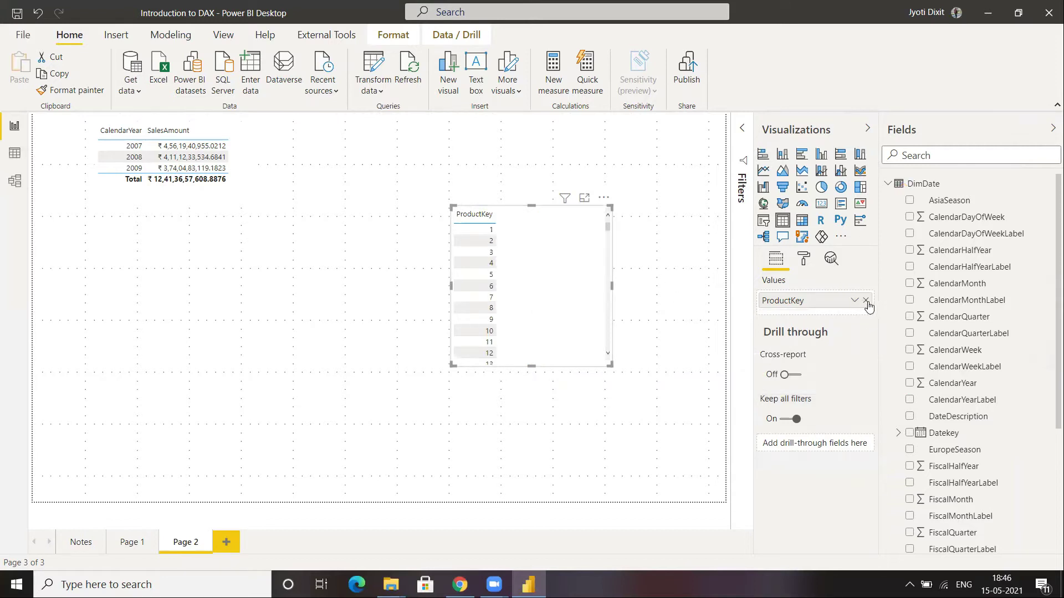
left_click(865, 301)
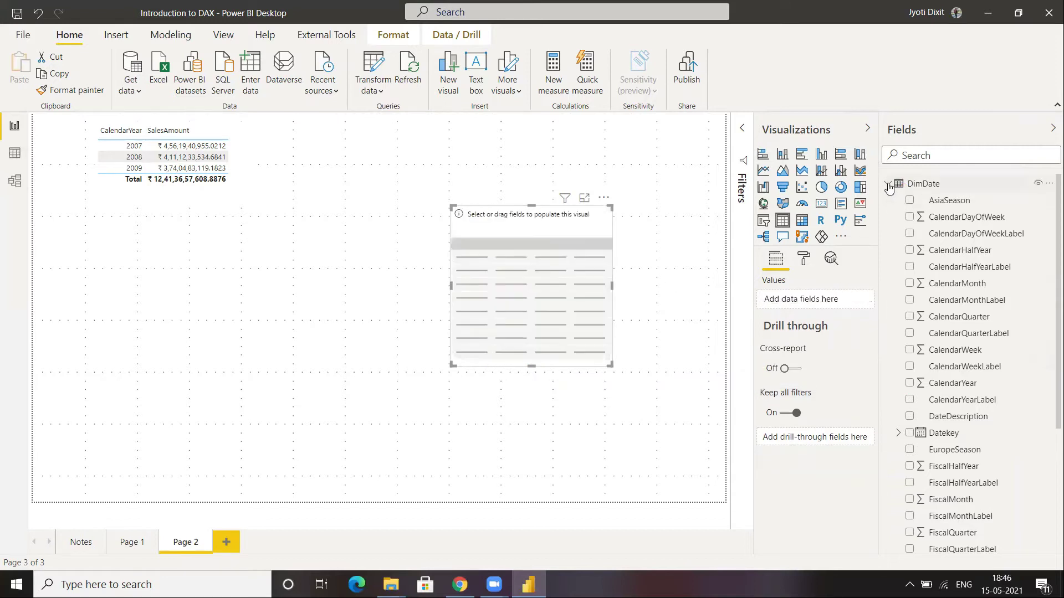
left_click(888, 183)
left_click(888, 250)
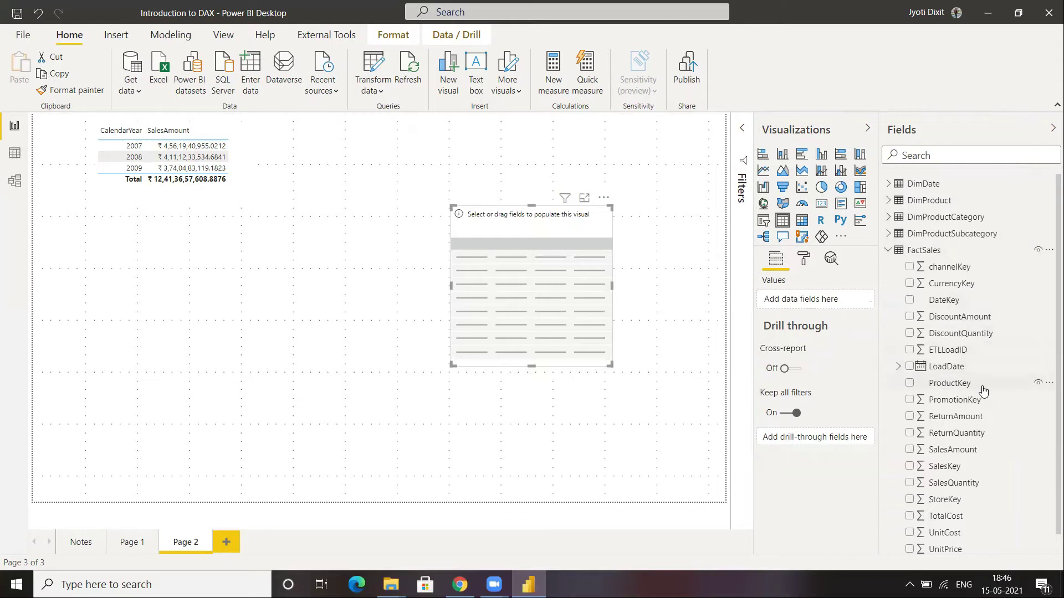
scroll(956, 427, "down", 1)
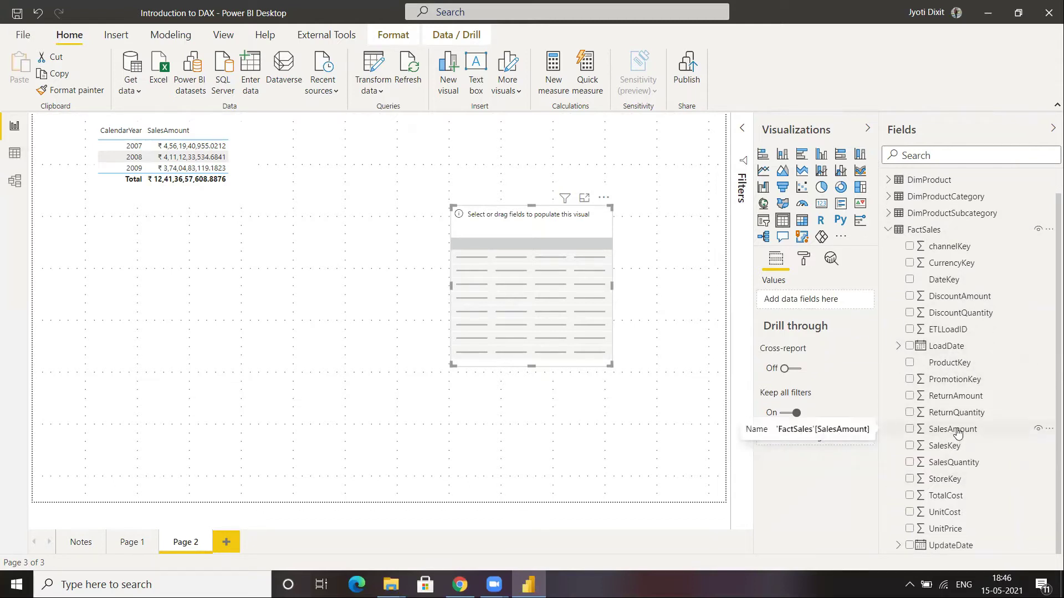
left_click_drag(958, 433, 790, 587)
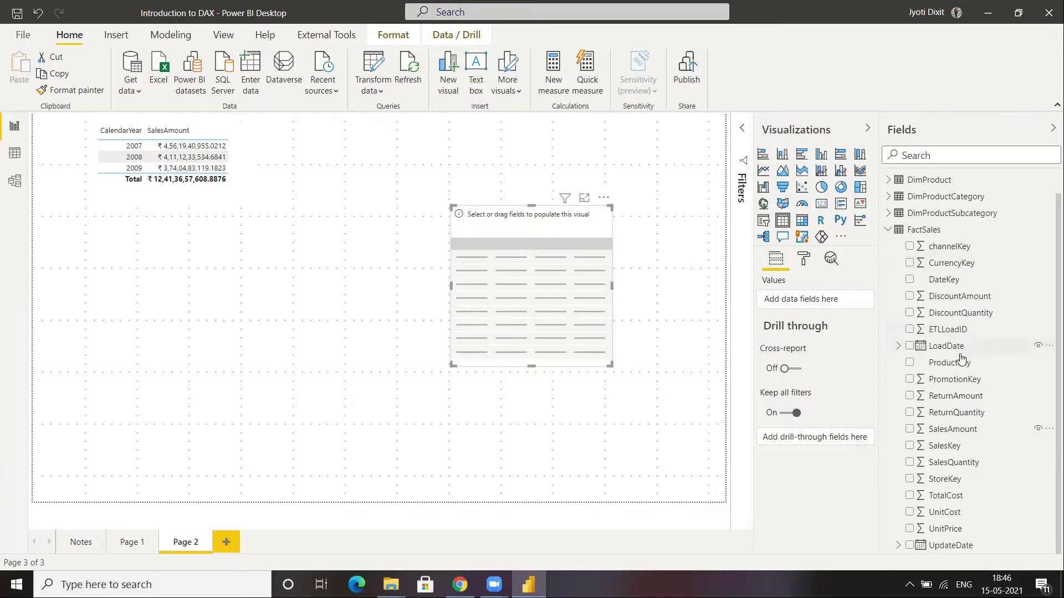
left_click_drag(961, 362, 830, 301)
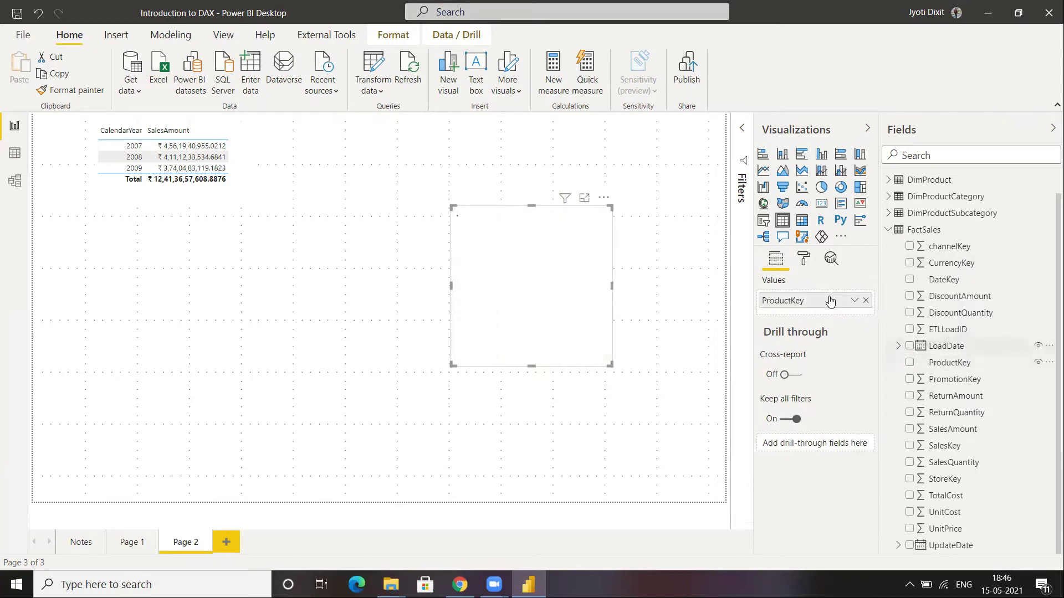
Add DateDescription from DimDate to the ProductKey table as a Count, and place the table beside the CalendarYear table
left_click(888, 231)
left_click(895, 185)
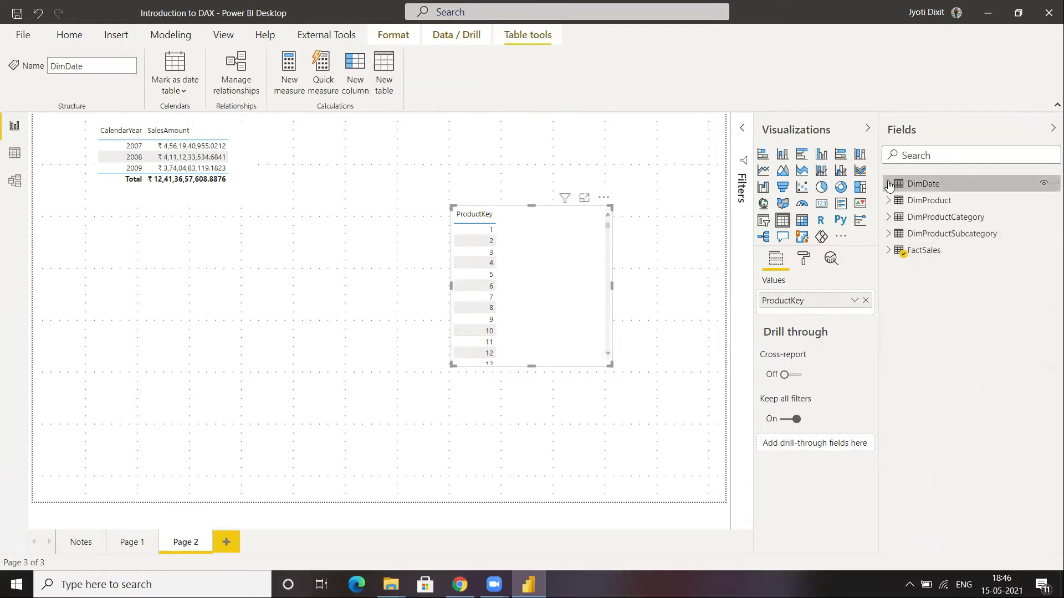
left_click(888, 184)
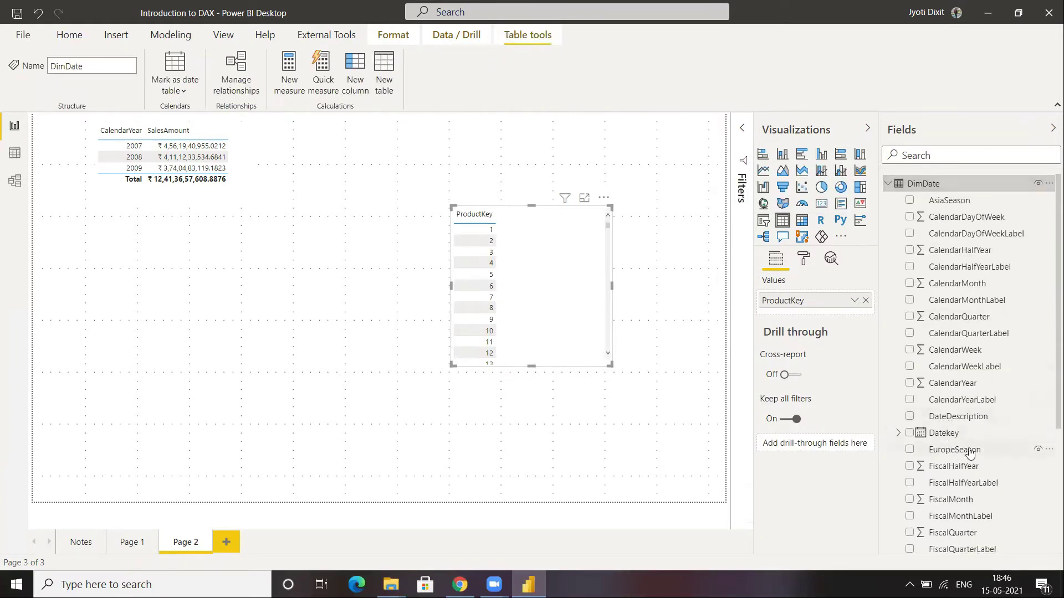
left_click_drag(976, 421, 858, 320)
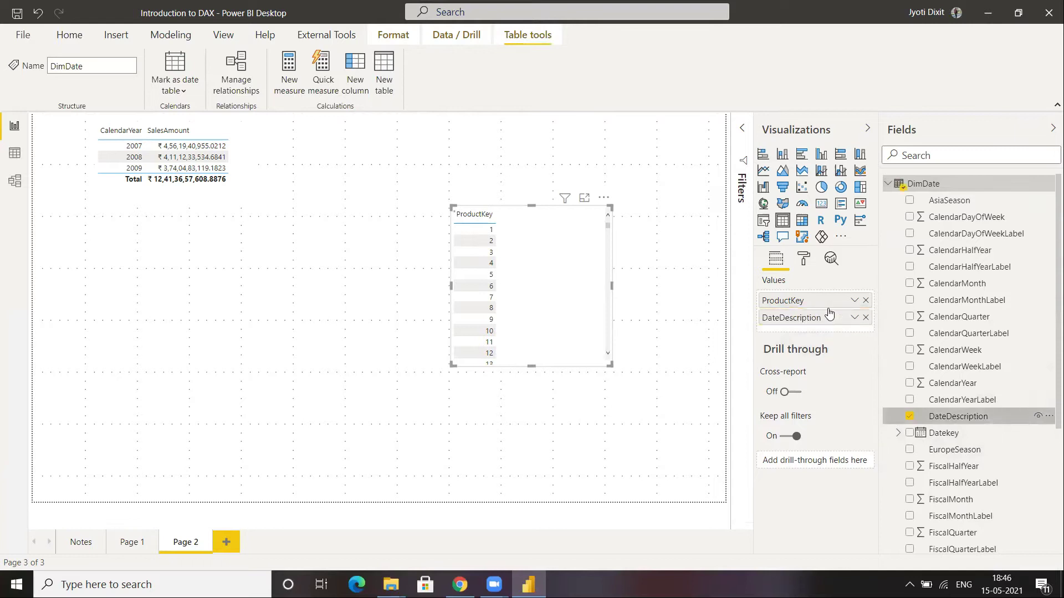
left_click(858, 320)
left_click(876, 483)
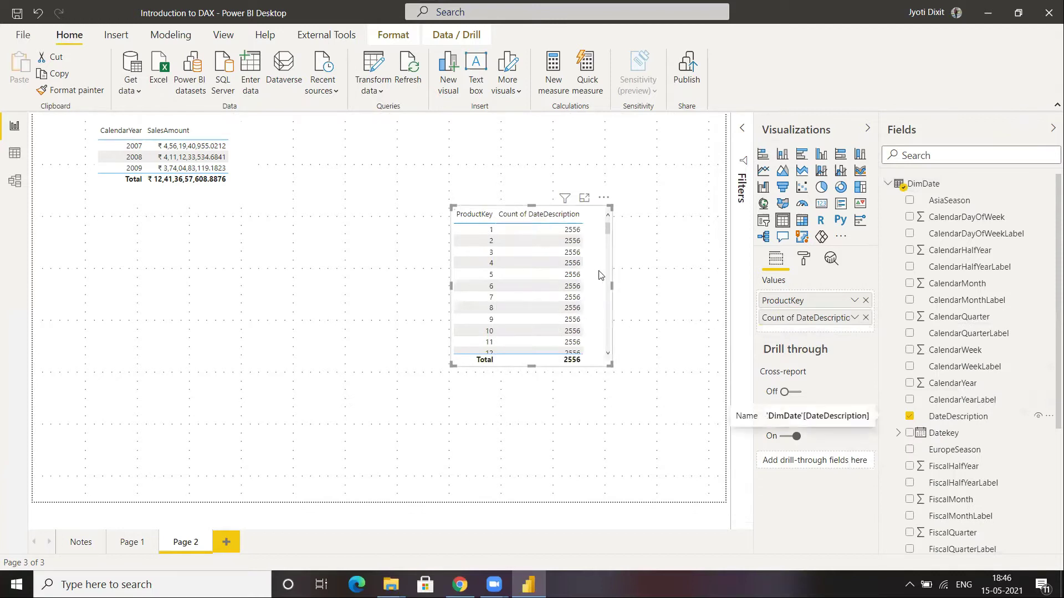
left_click_drag(599, 247, 459, 166)
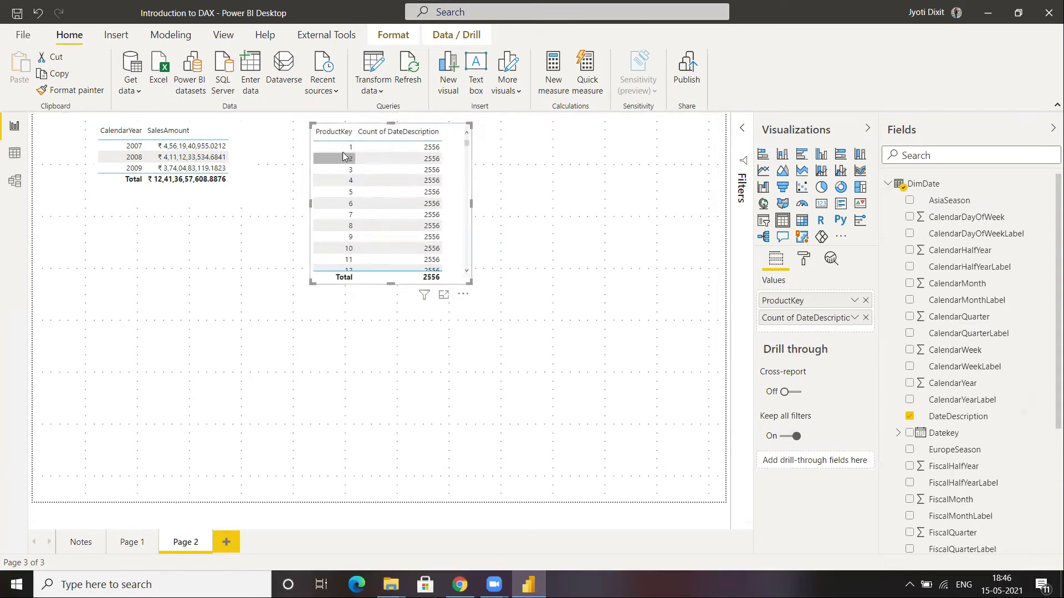
Check in the field list which tables supply ProductKey and DateDescription, comparing DimDate with FactSales
left_click(921, 186)
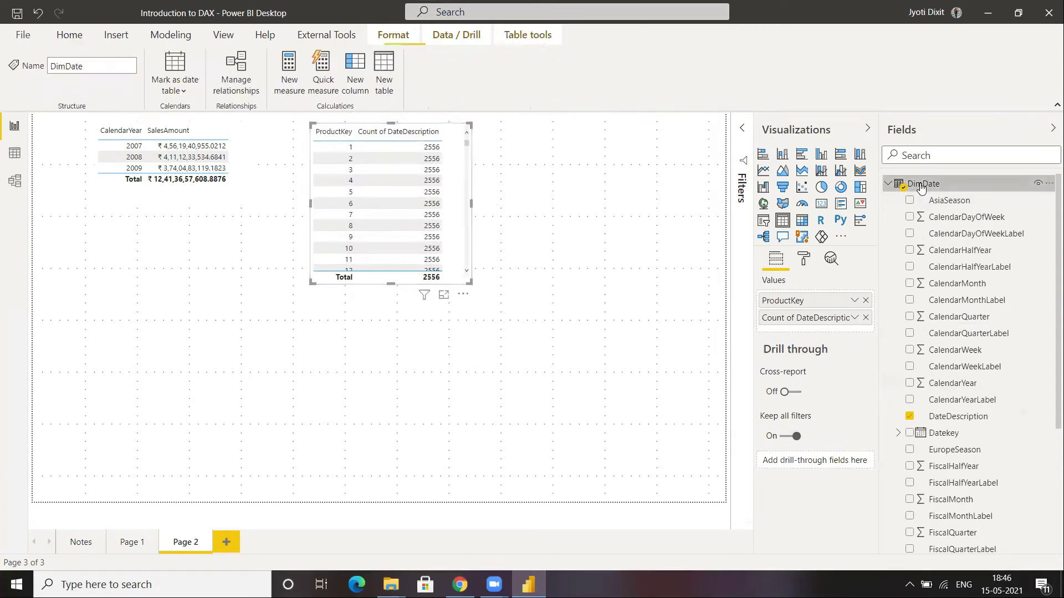
left_click(888, 183)
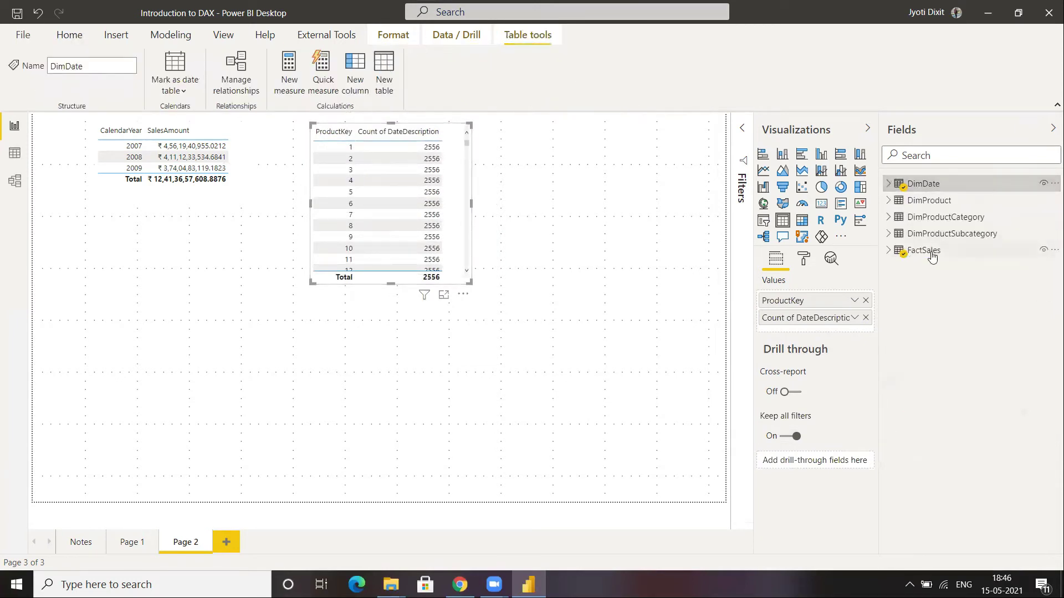
left_click(888, 184)
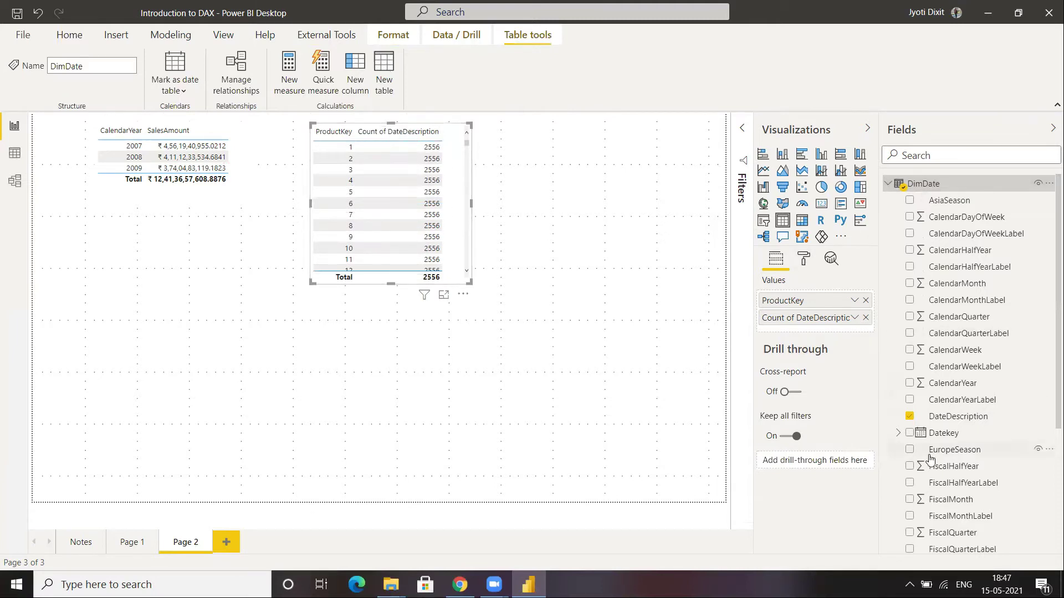
scroll(953, 460, "down", 3)
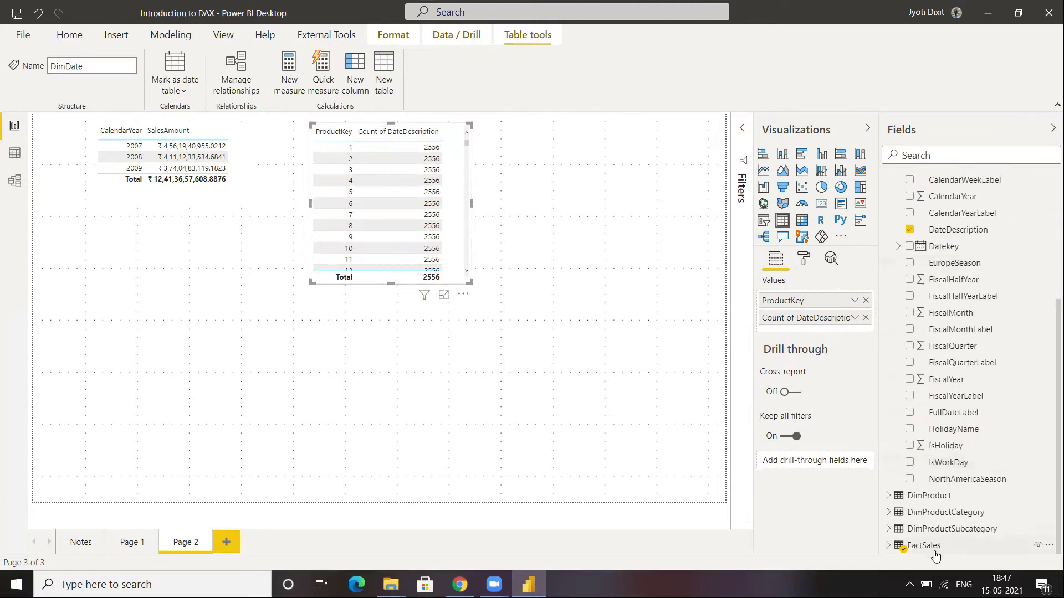
Create a third table visual containing only DateDescription from DimDate, summarized as Count
scroll(955, 299, "up", 3)
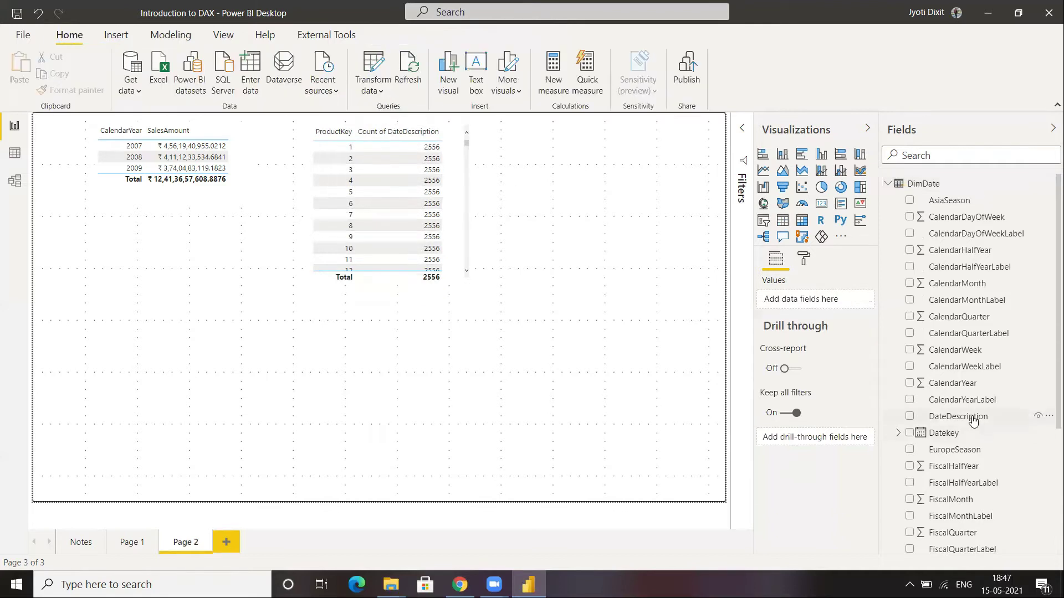
left_click_drag(904, 416, 646, 228)
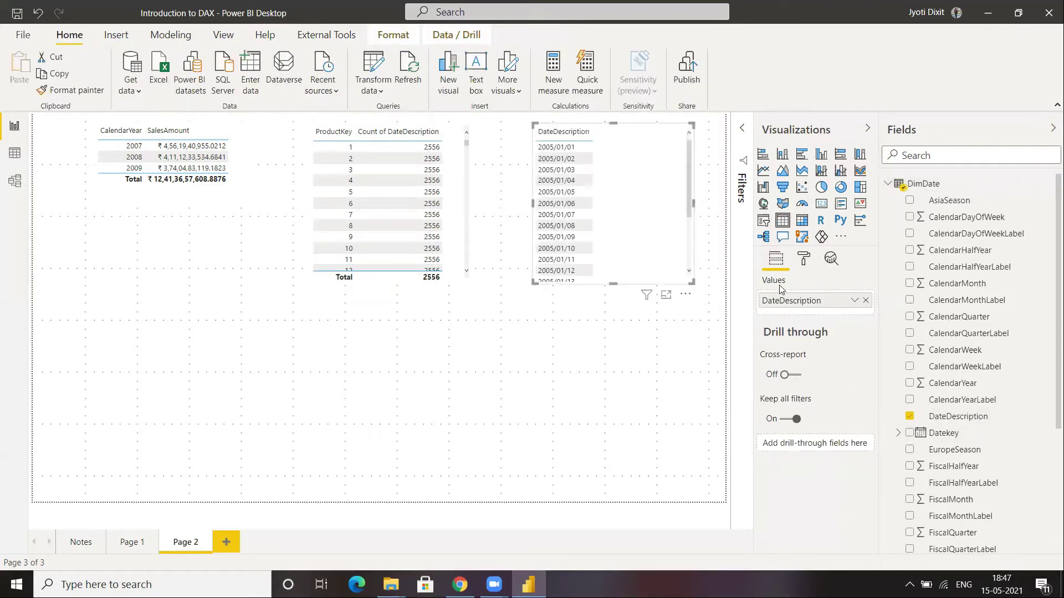
left_click(854, 302)
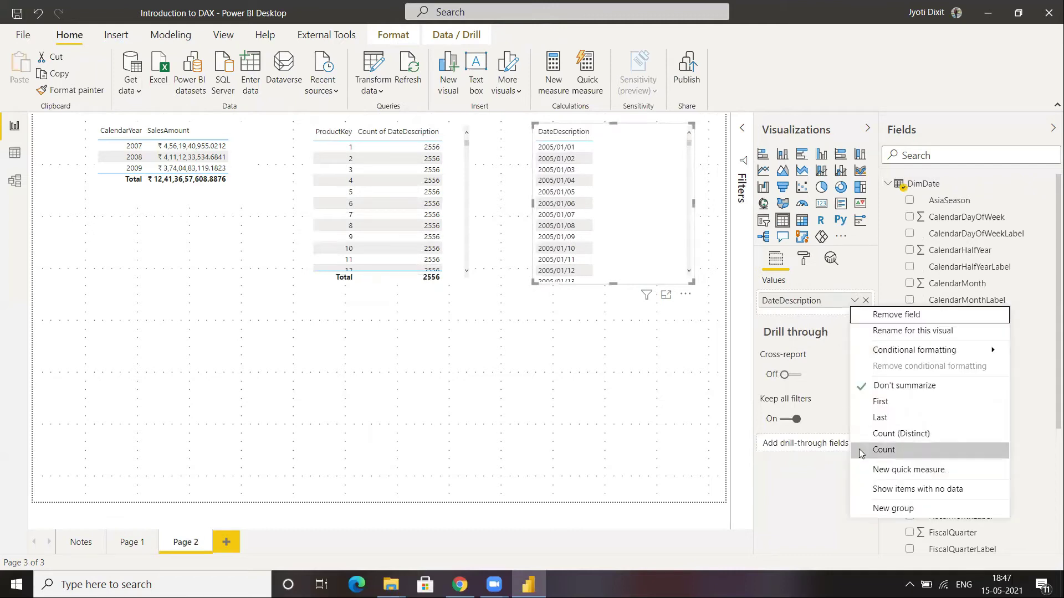
left_click(880, 450)
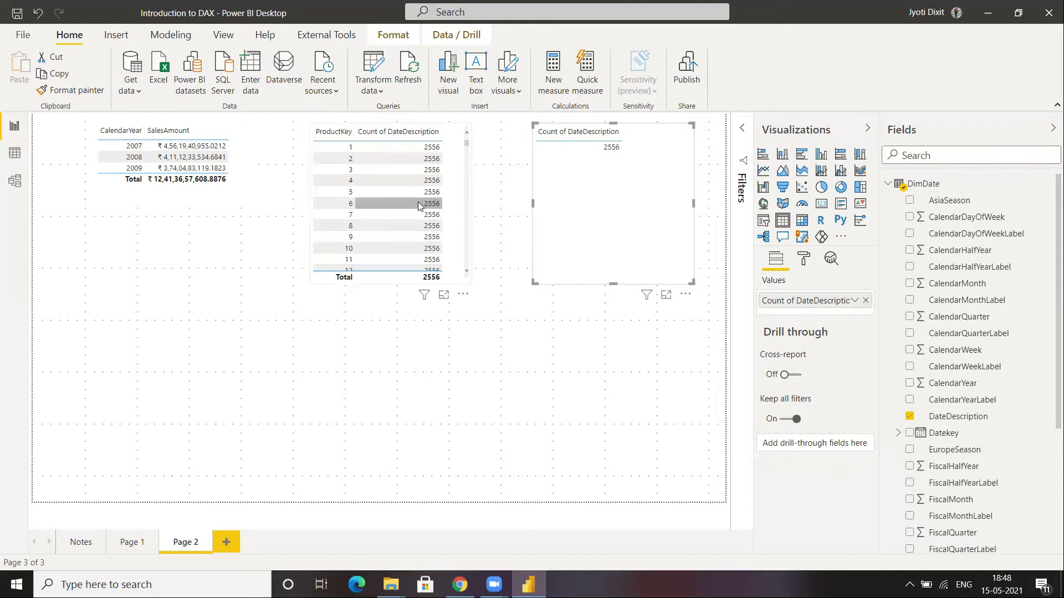
Check the filter direction between DimDate and FactSales in the model diagram, and return to the report's ProductKey table
left_click(15, 181)
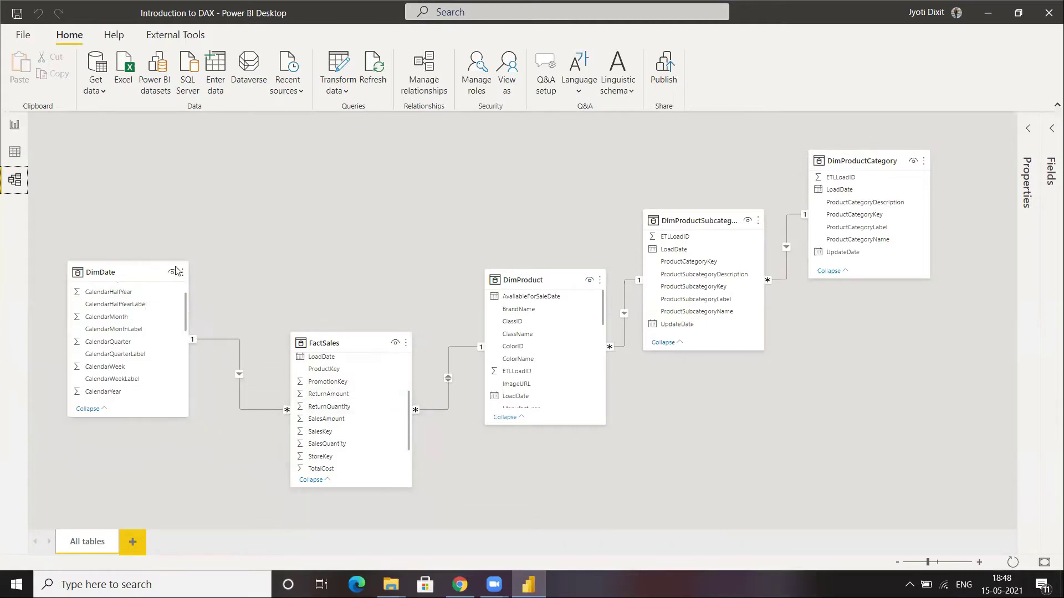
left_click(16, 126)
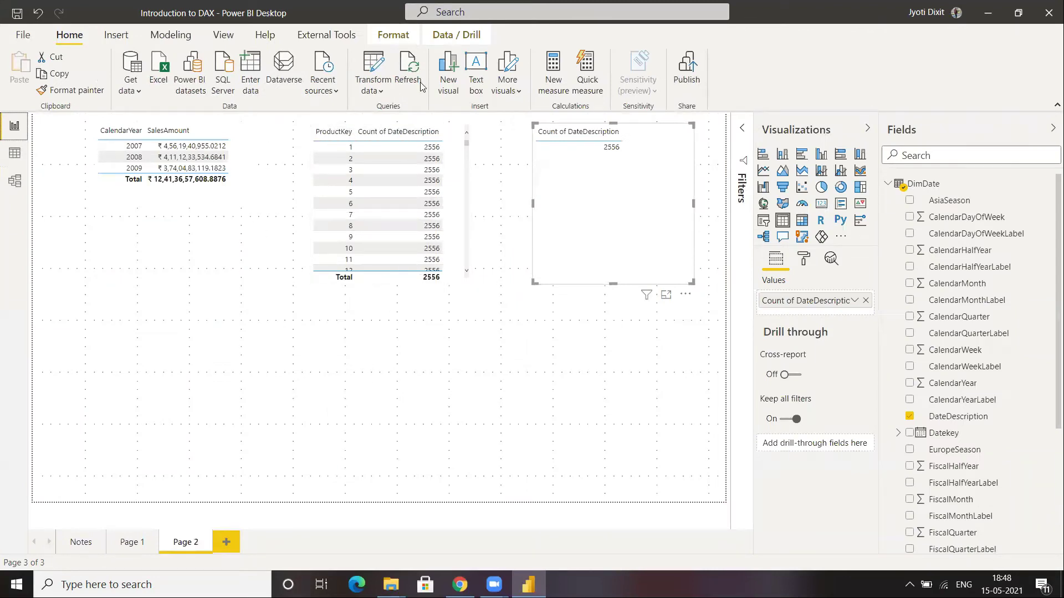
left_click(457, 282)
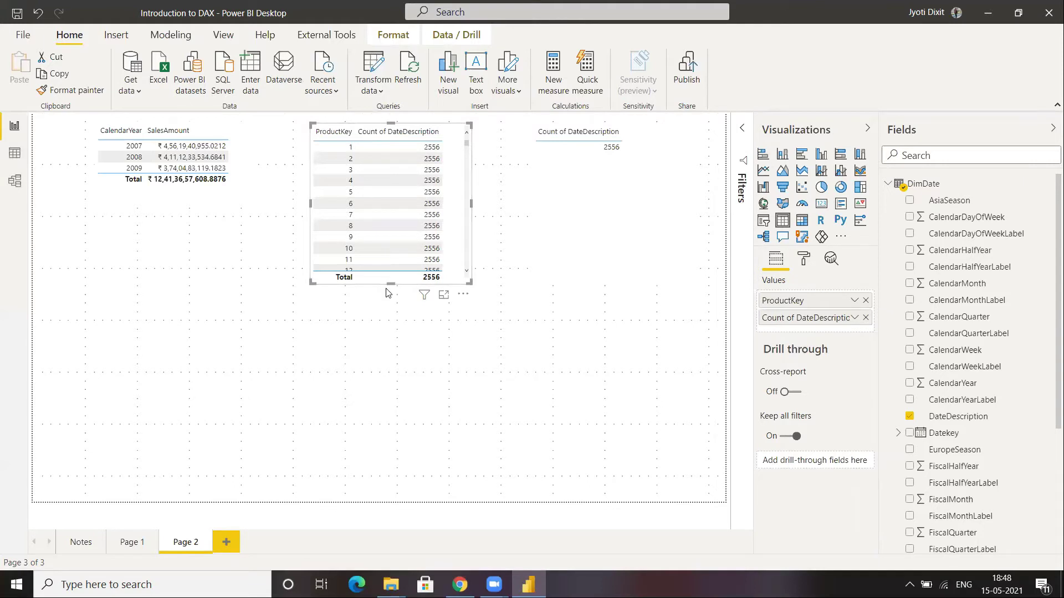
Enlarge the ProductKey table downward and replace its DateDescription count with CalendarYear from DimDate, set to Don't summarize
left_click_drag(392, 284, 386, 412)
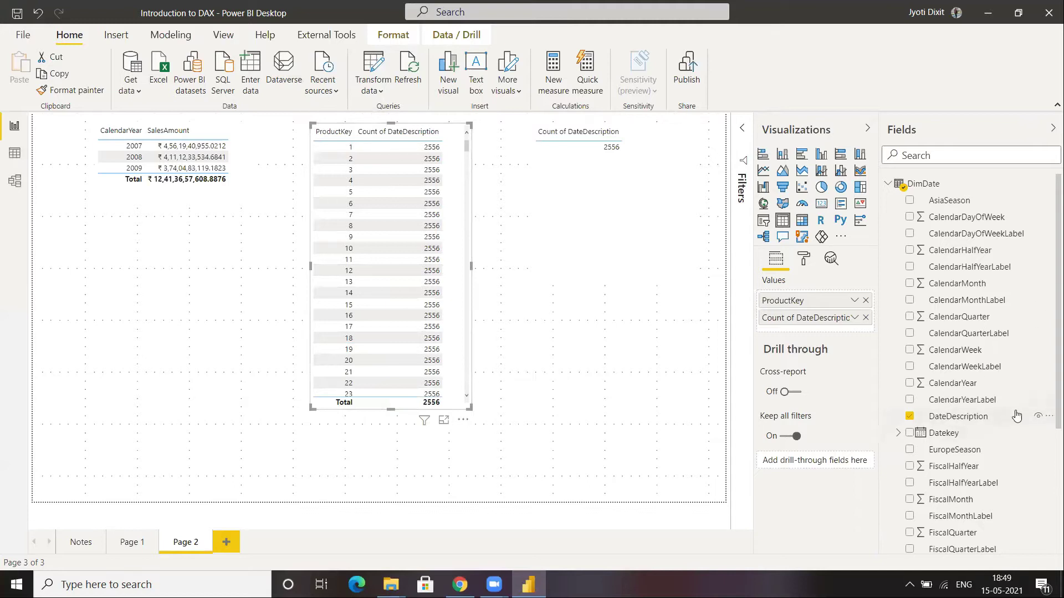
left_click(905, 420)
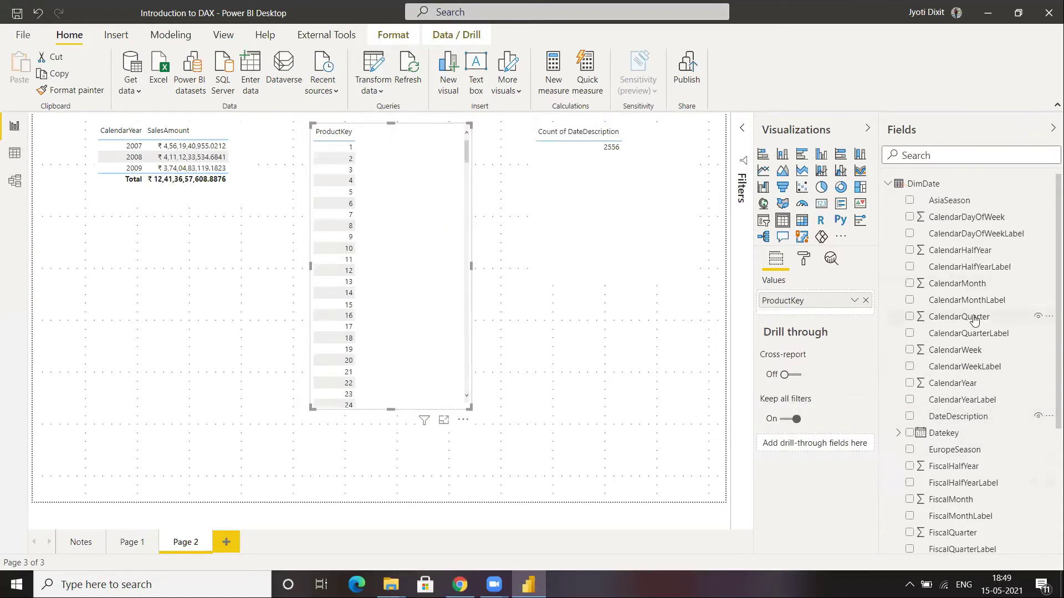
left_click_drag(954, 384, 819, 313)
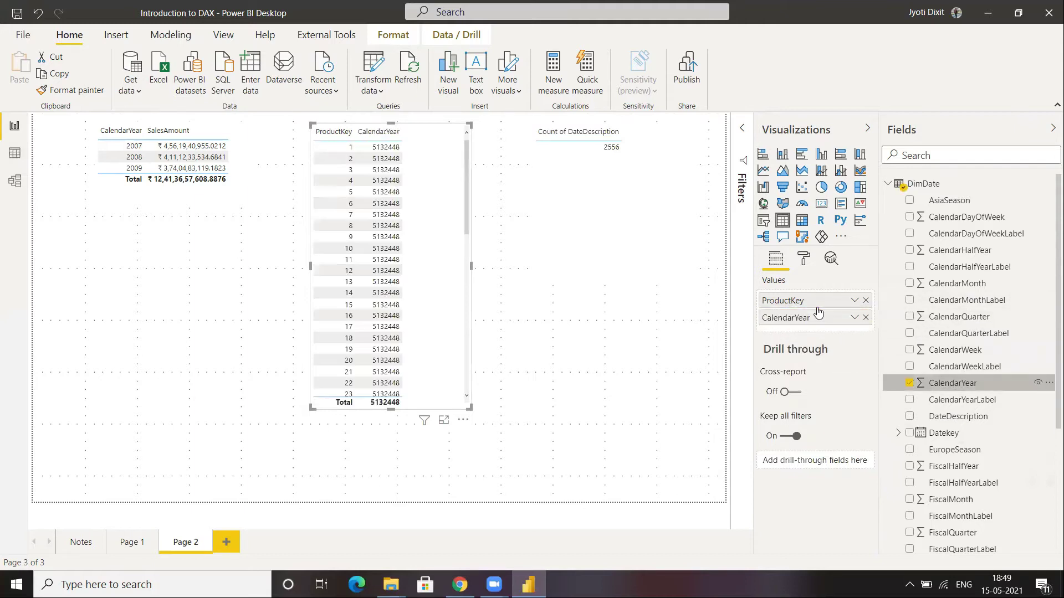
left_click(854, 318)
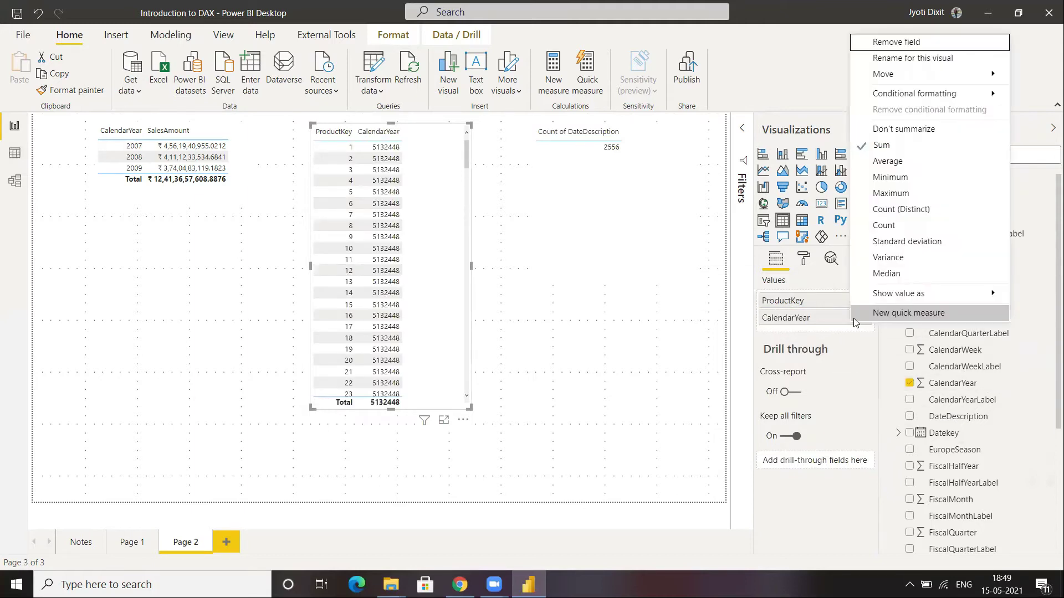
left_click(909, 130)
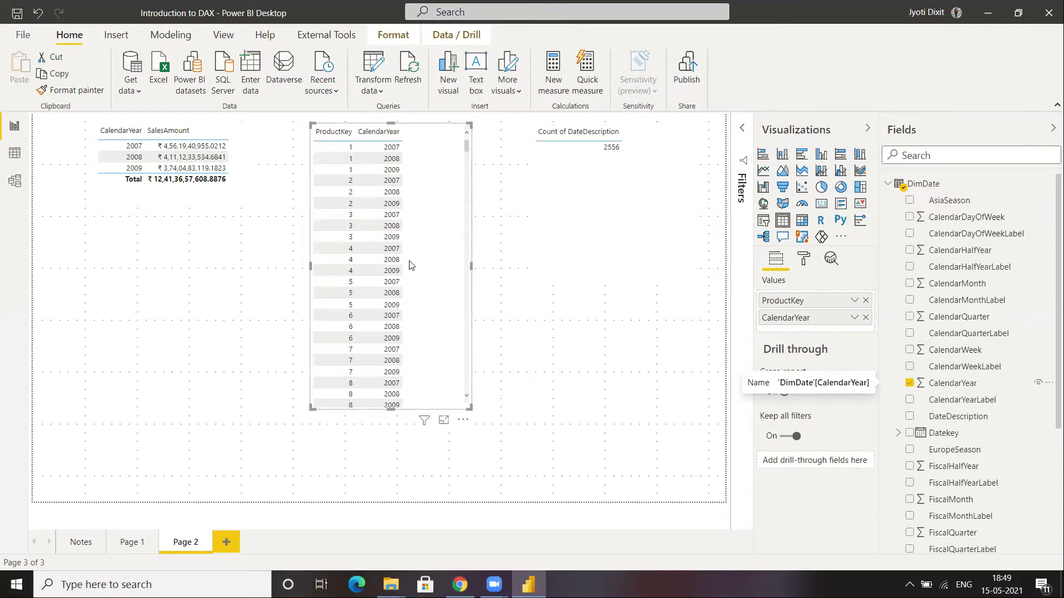
scroll(369, 333, "down", 7)
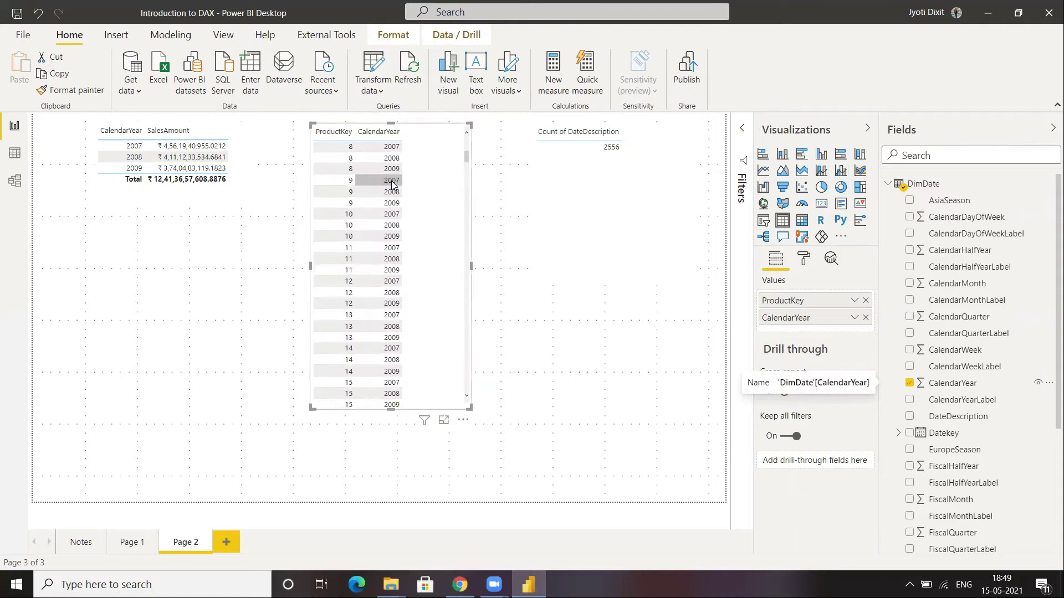
scroll(391, 188, "up", 7)
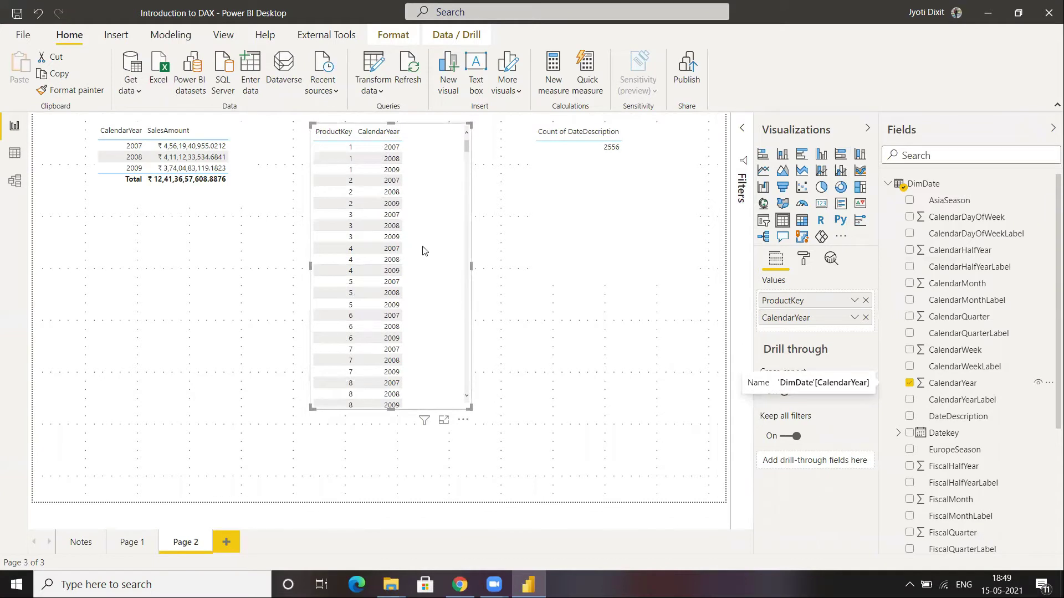
left_click(853, 317)
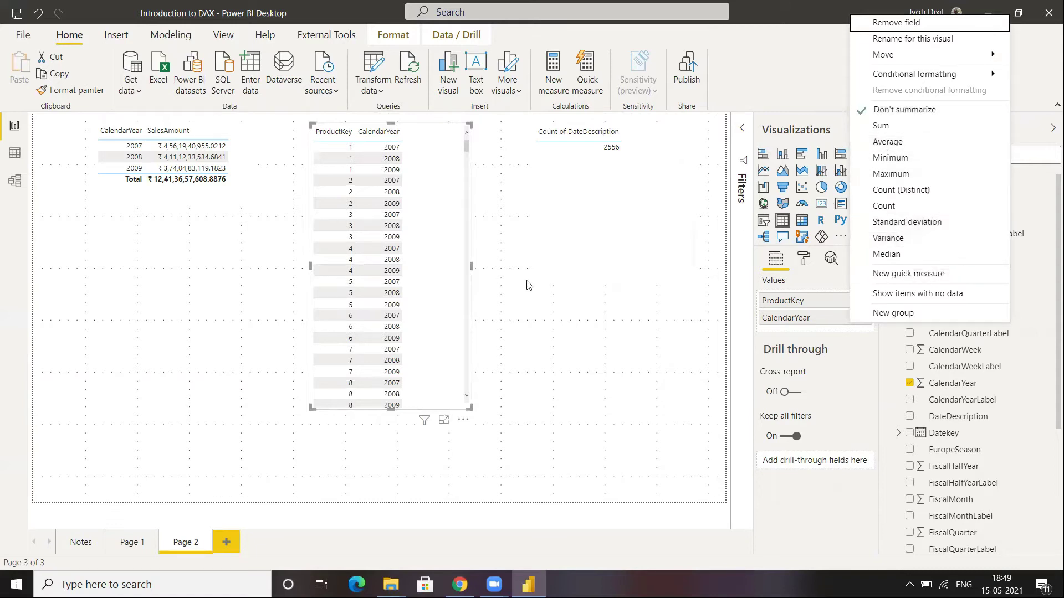
left_click(422, 217)
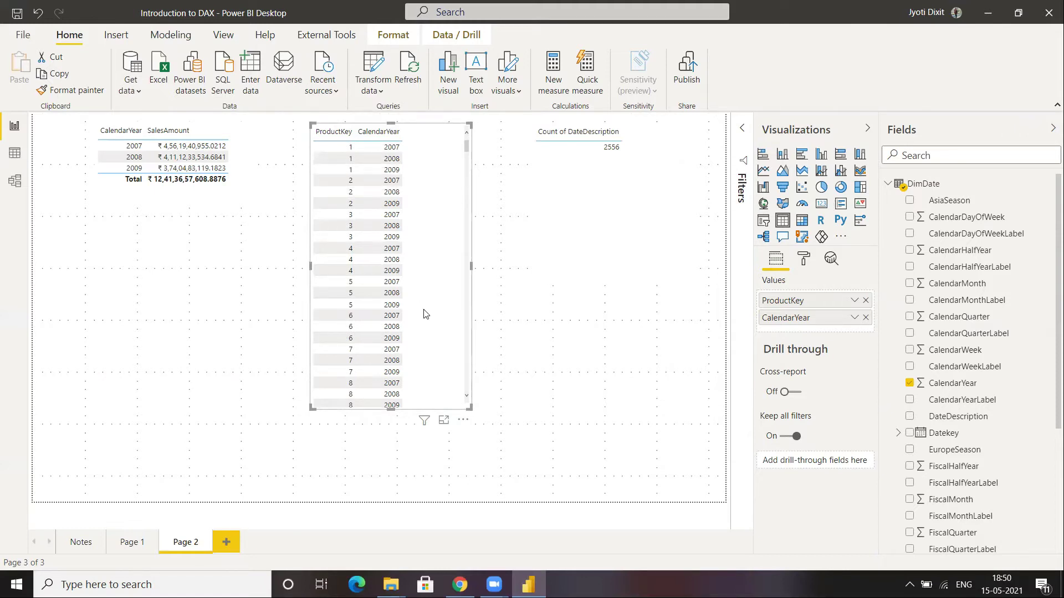
Set the cross filter direction of the relationship between FactSales and DimDate to Both in the model diagram
left_click(15, 180)
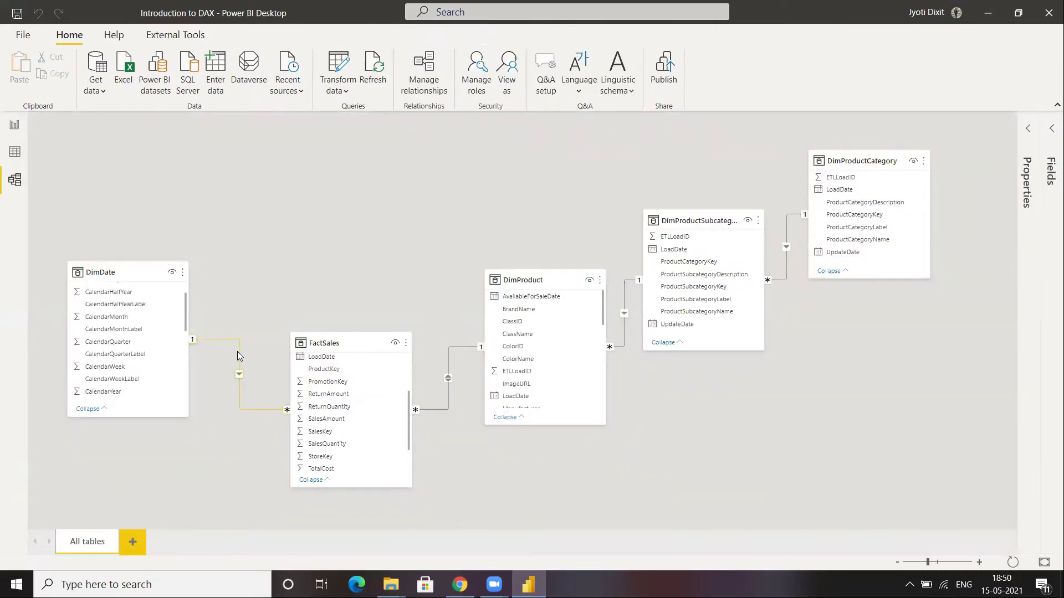
double_click(237, 351)
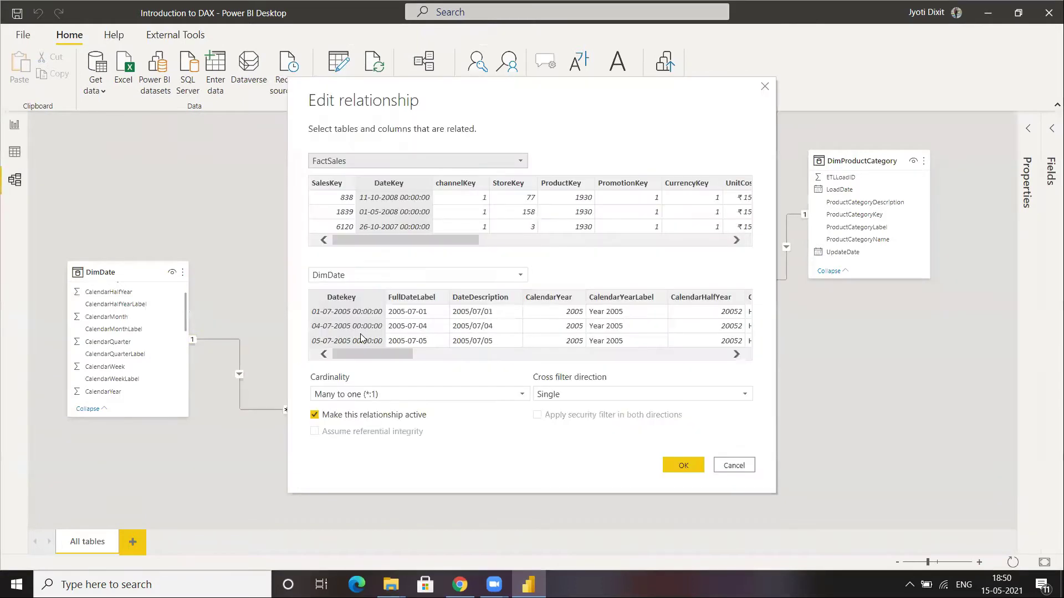
left_click(560, 398)
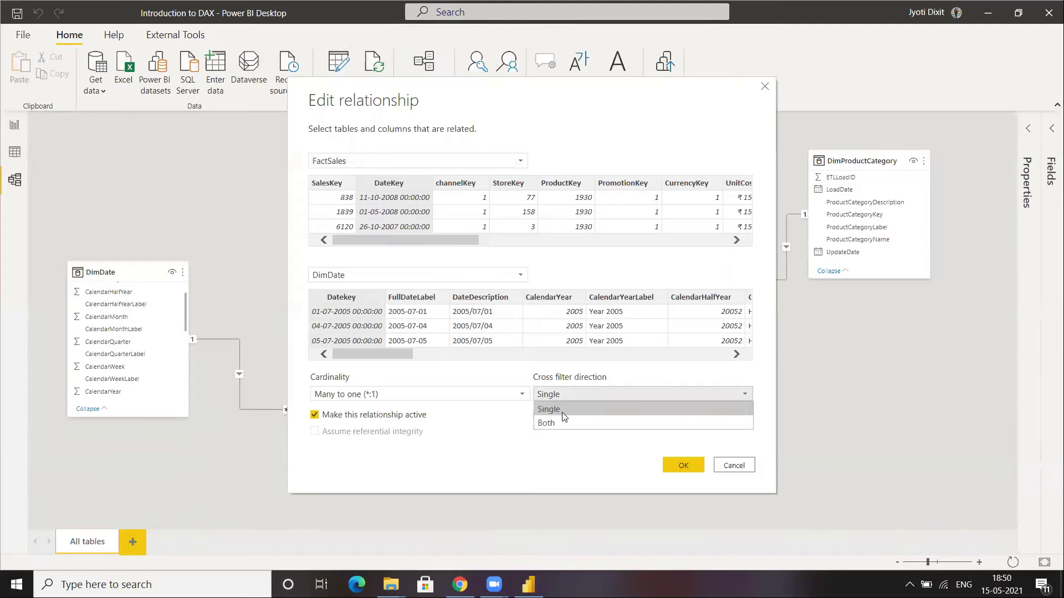
left_click(568, 426)
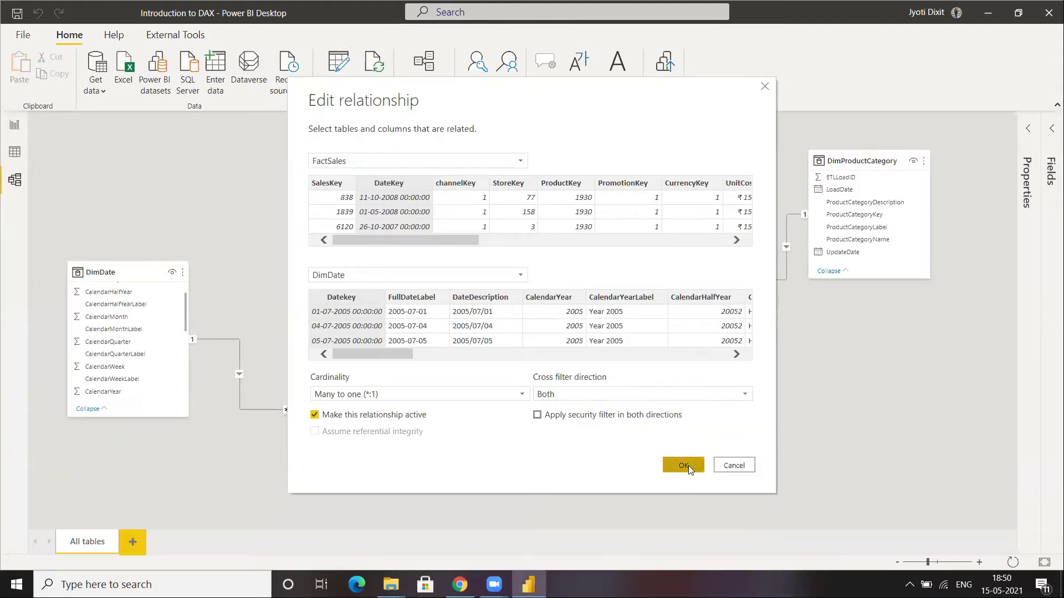
left_click(686, 466)
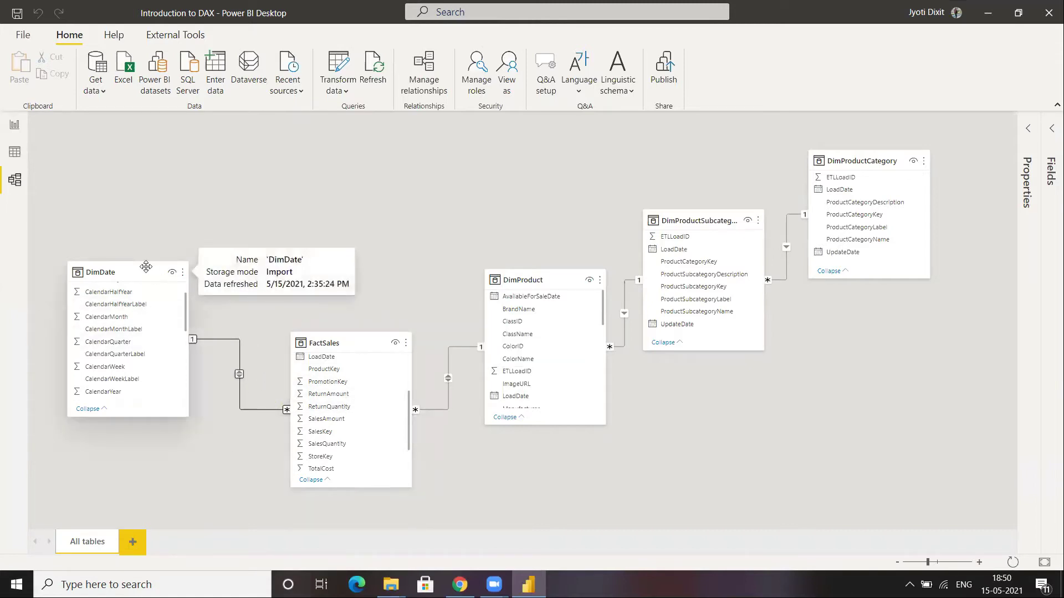
Replace CalendarYear in the report's ProductKey table with DateDescription from DimDate, summarized as Count
left_click(11, 126)
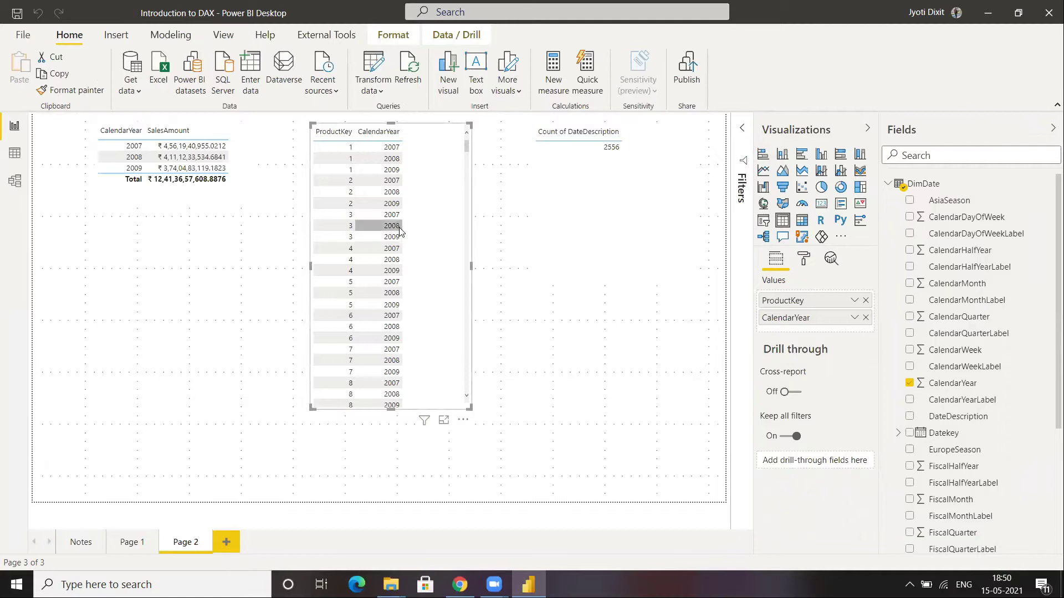
right_click(445, 207)
key("Escape")
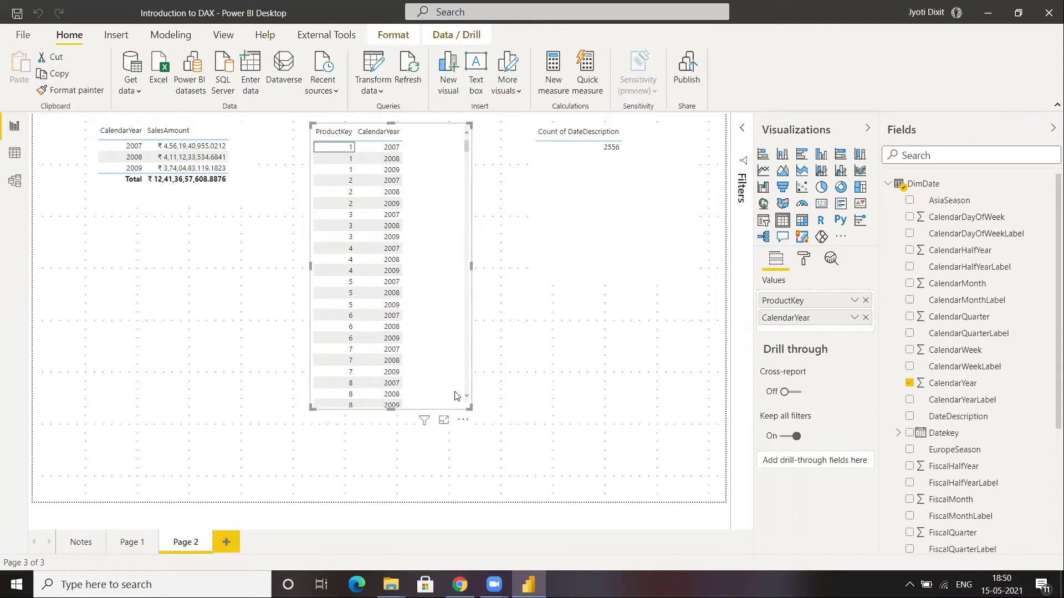
scroll(455, 398, "down", 10)
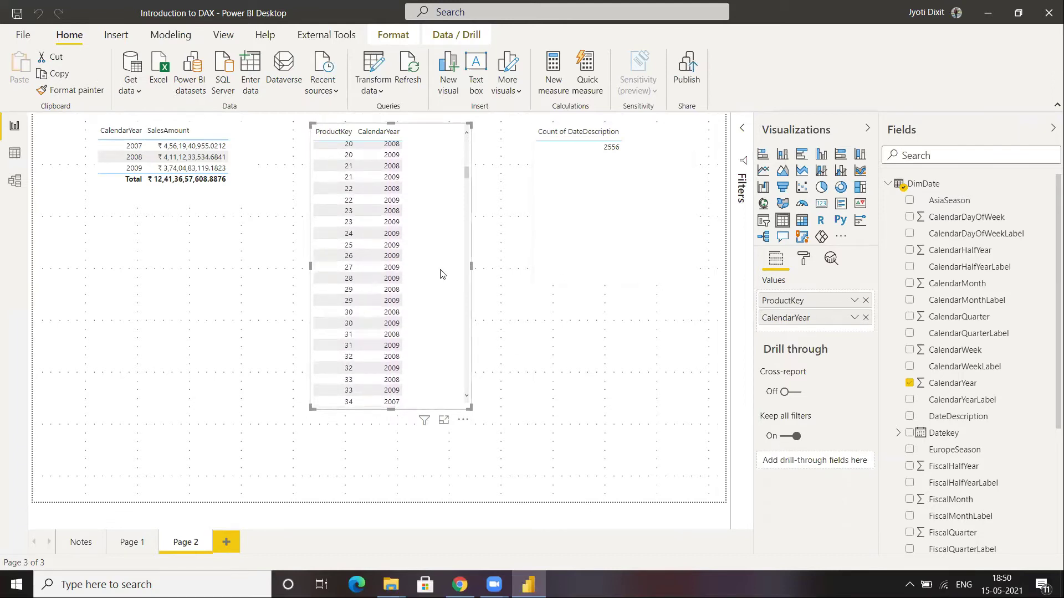
scroll(442, 274, "up", 10)
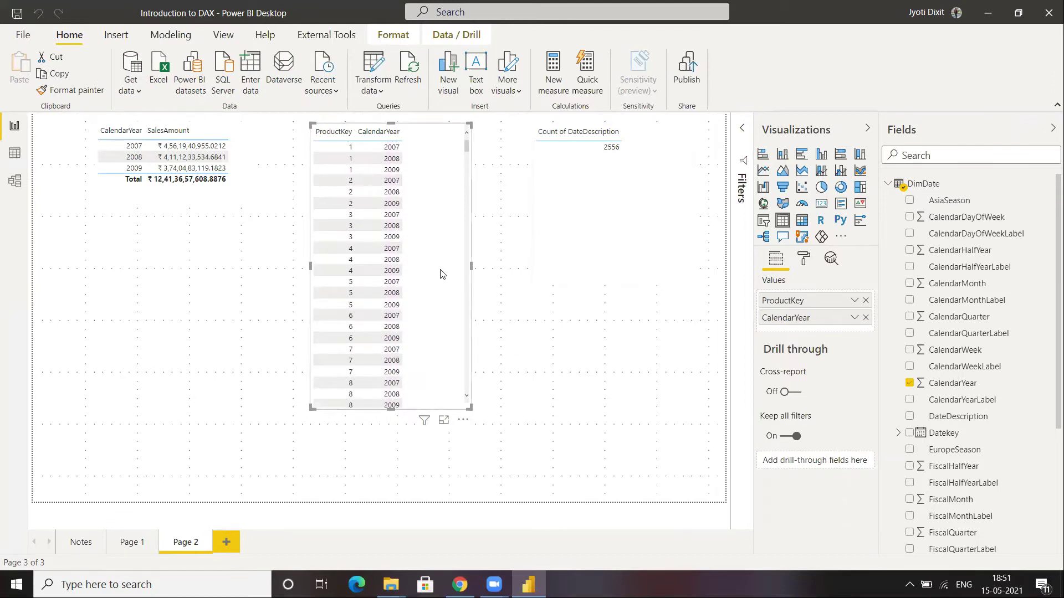
left_click(865, 318)
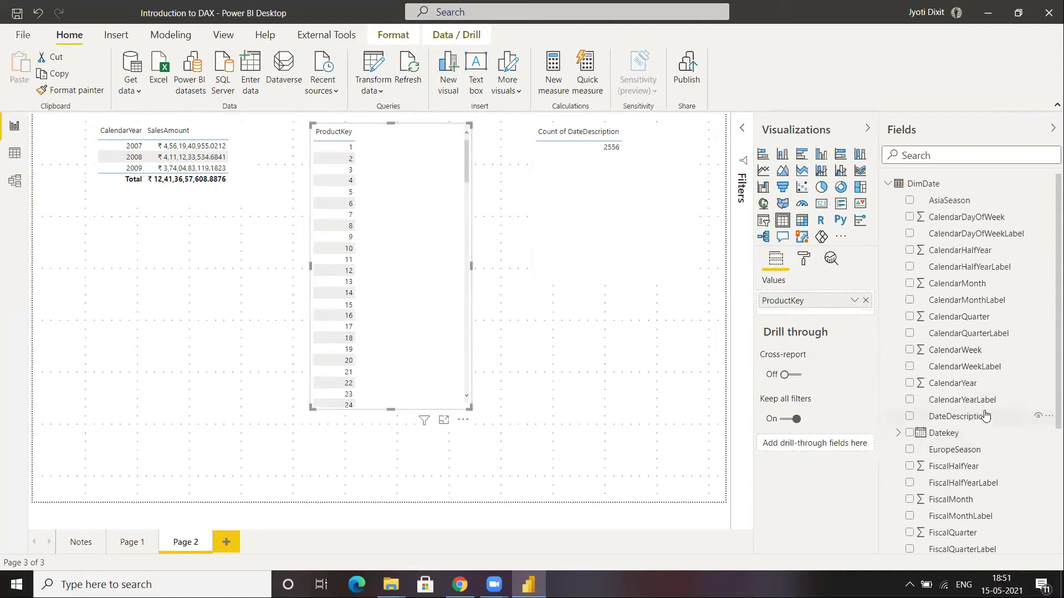
left_click_drag(986, 415, 843, 313)
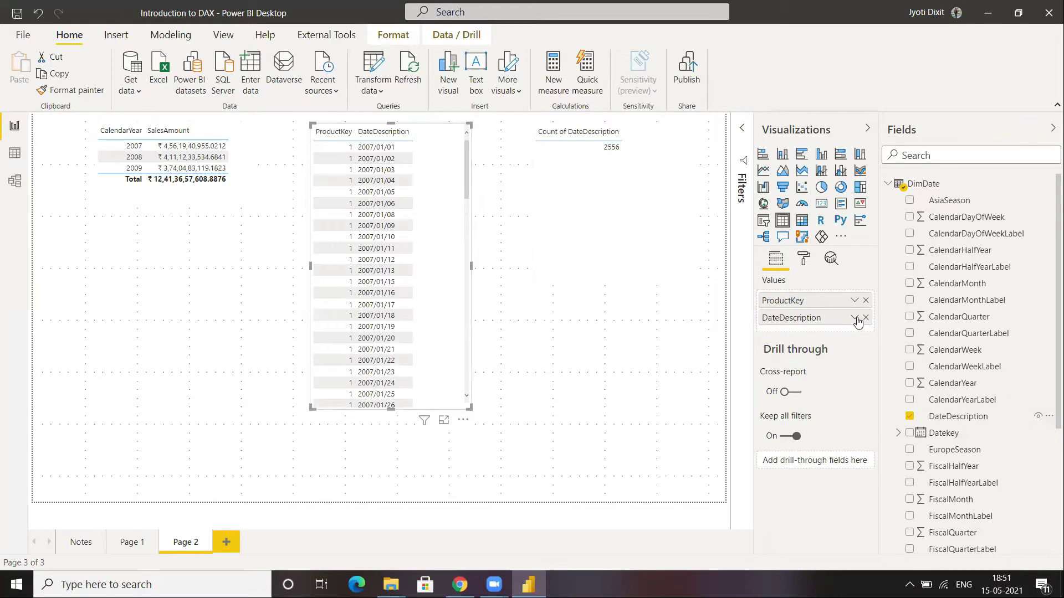
left_click(855, 318)
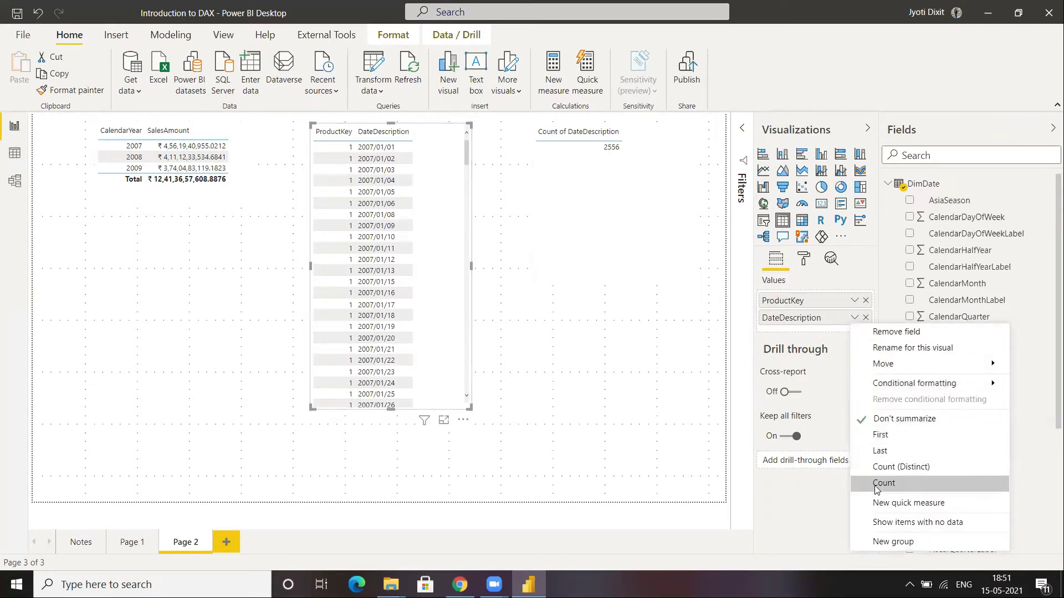
key("Escape")
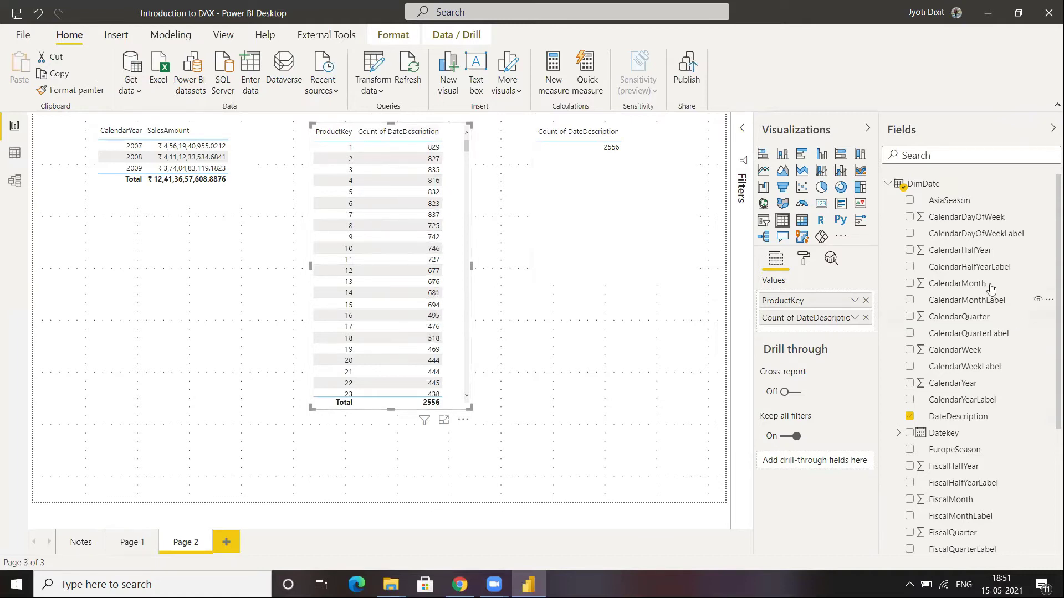
scroll(955, 469, "down", 4)
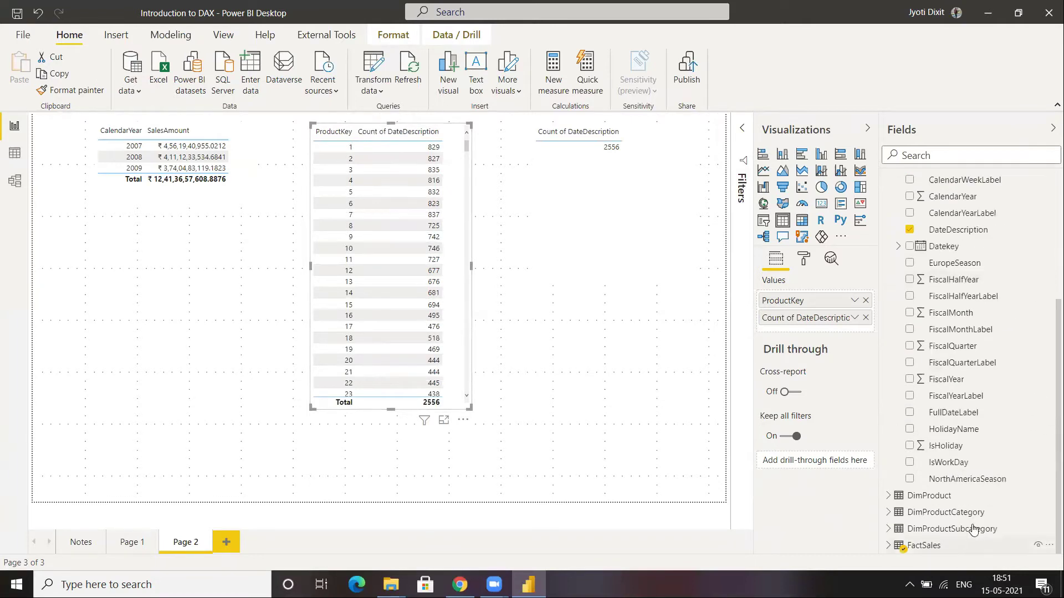
scroll(1050, 305, "up", 4)
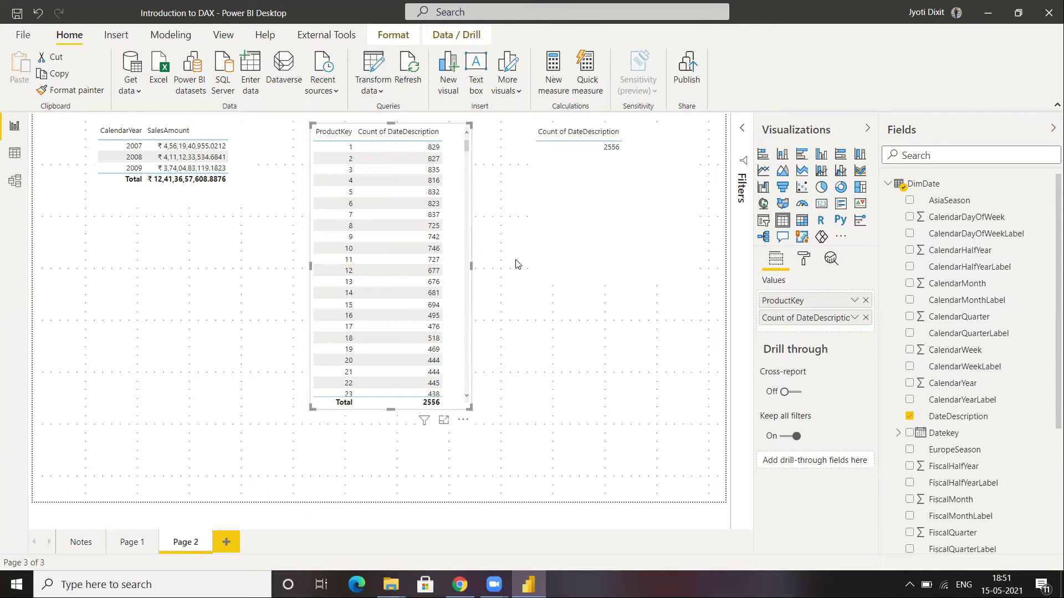
Switch the computer's Wi-Fi connection to the other available secured network and return to the report canvas
left_click(944, 585)
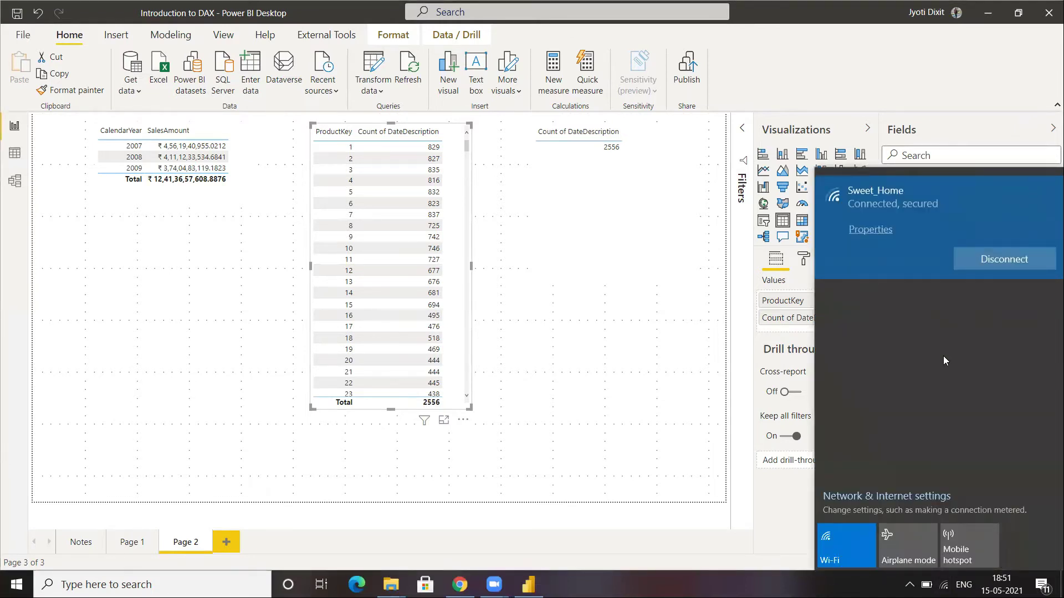
left_click(928, 309)
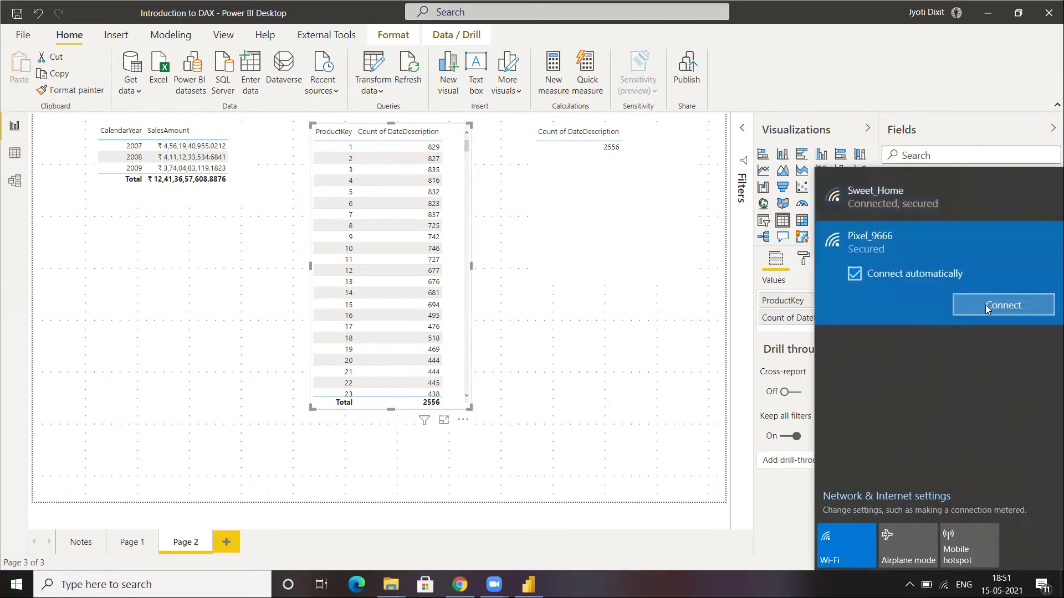
left_click(985, 305)
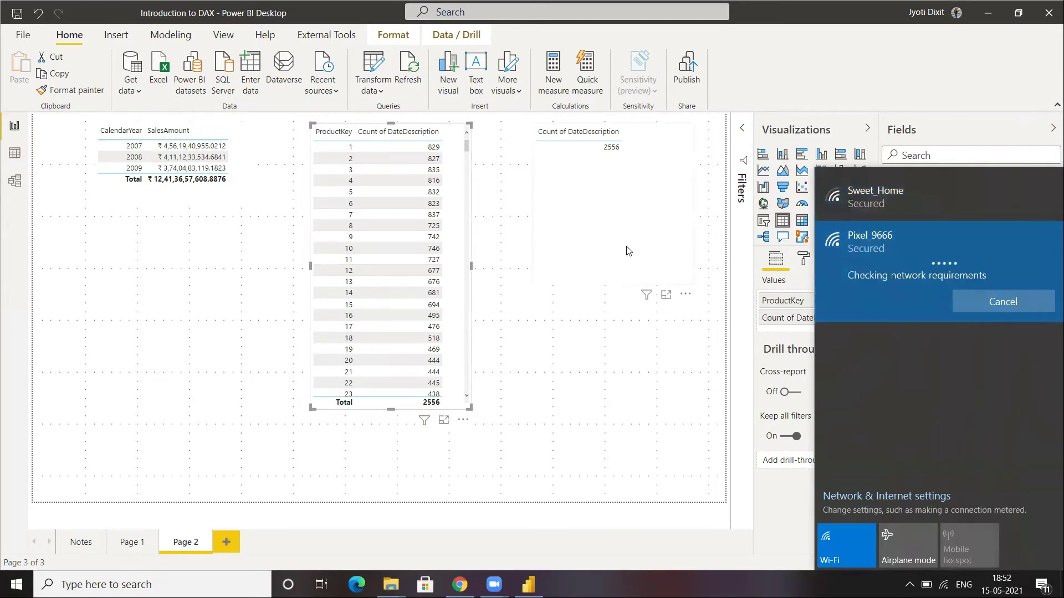
left_click(618, 390)
left_click(618, 389)
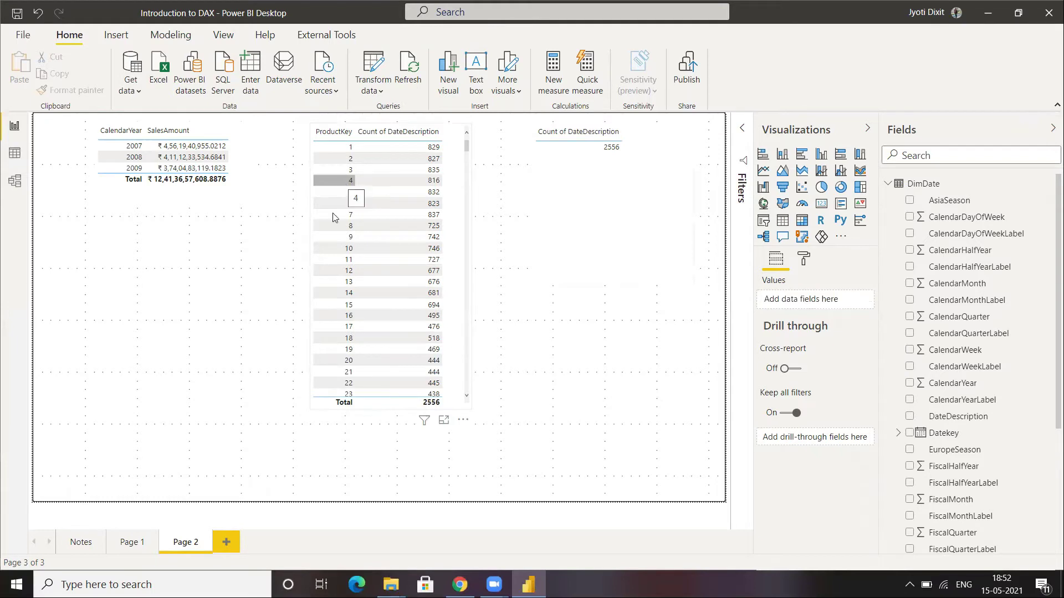
Examine the DimDate and FactSales relationship and its key columns in the model diagram, comparing it with the report's ProductKey table
left_click(15, 181)
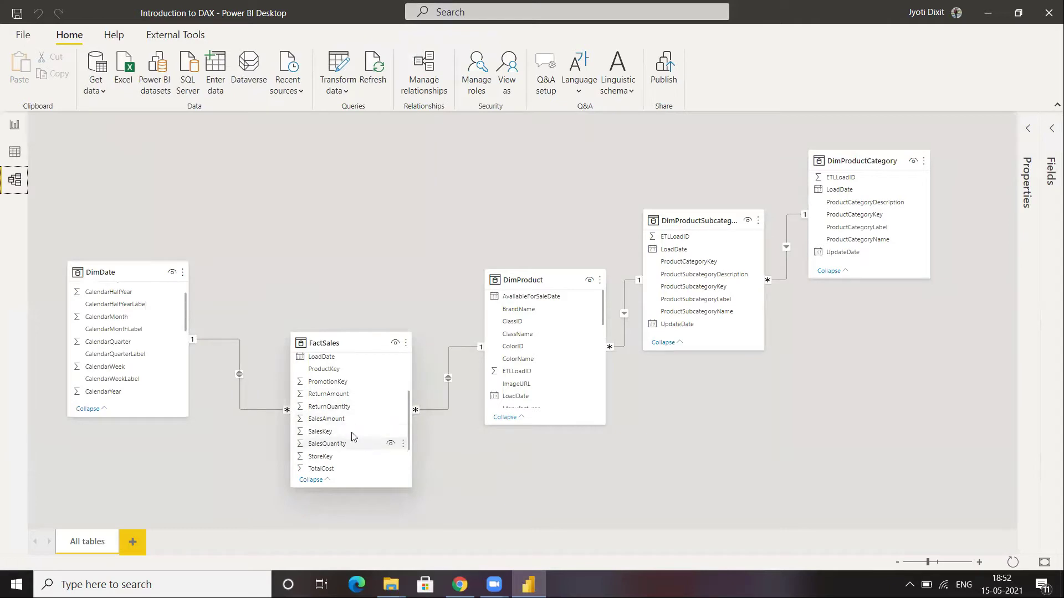
left_click(14, 126)
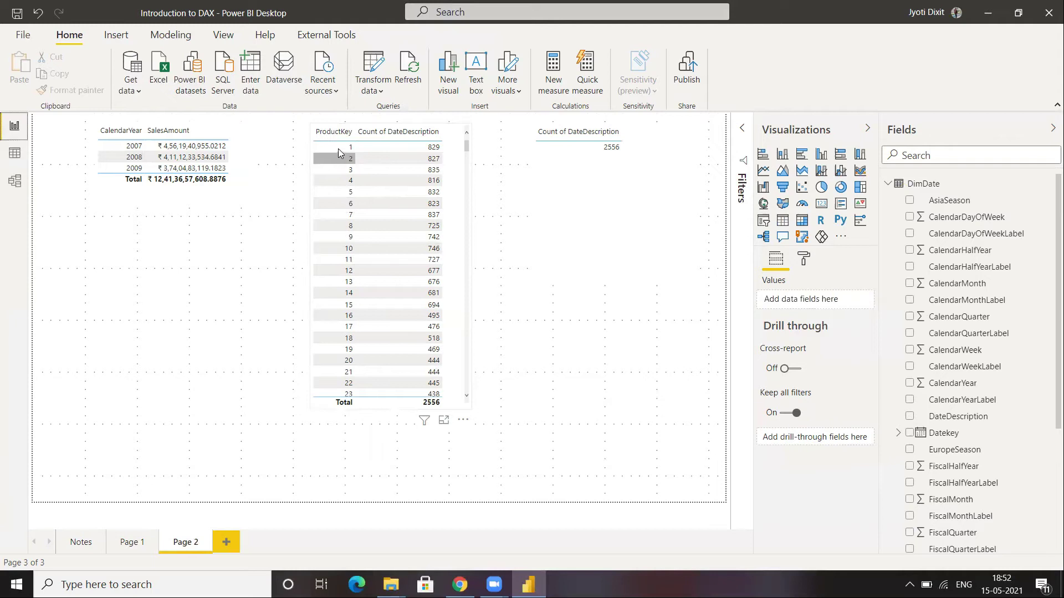
left_click(15, 181)
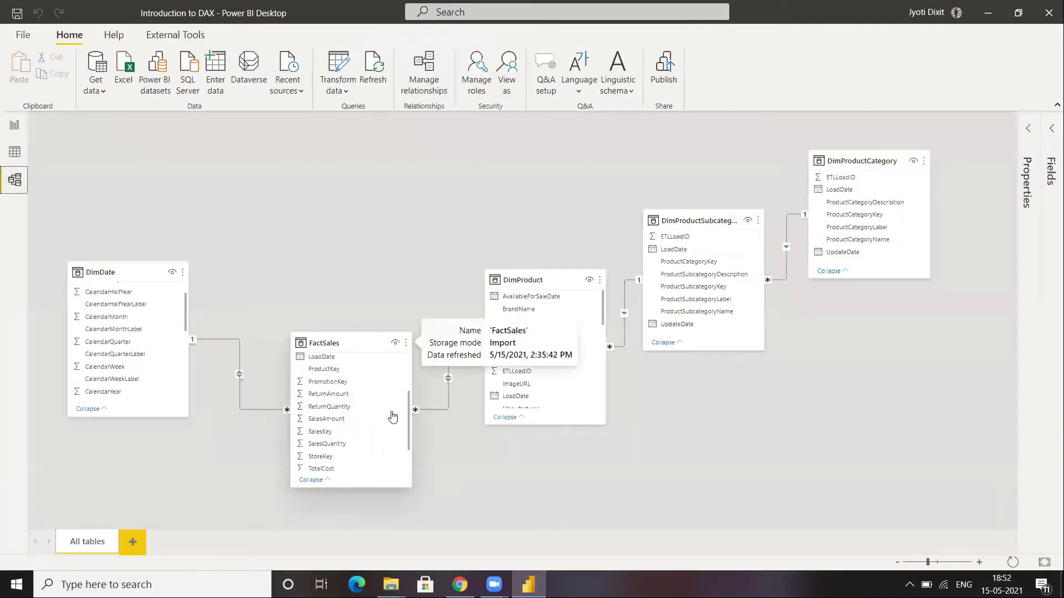
left_click(310, 406)
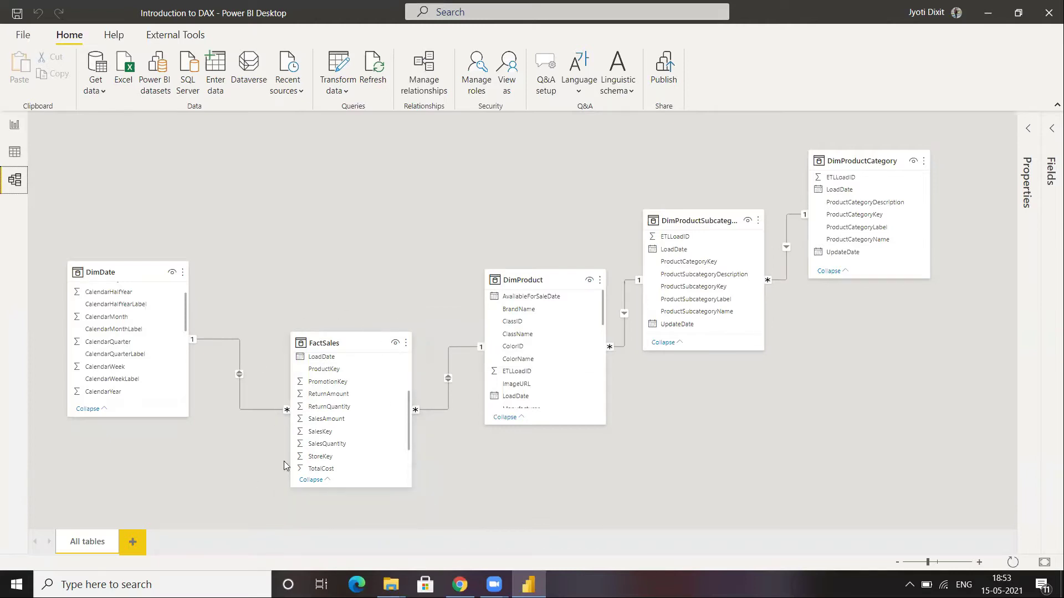
left_click(239, 374)
scroll(114, 325, "down", 3)
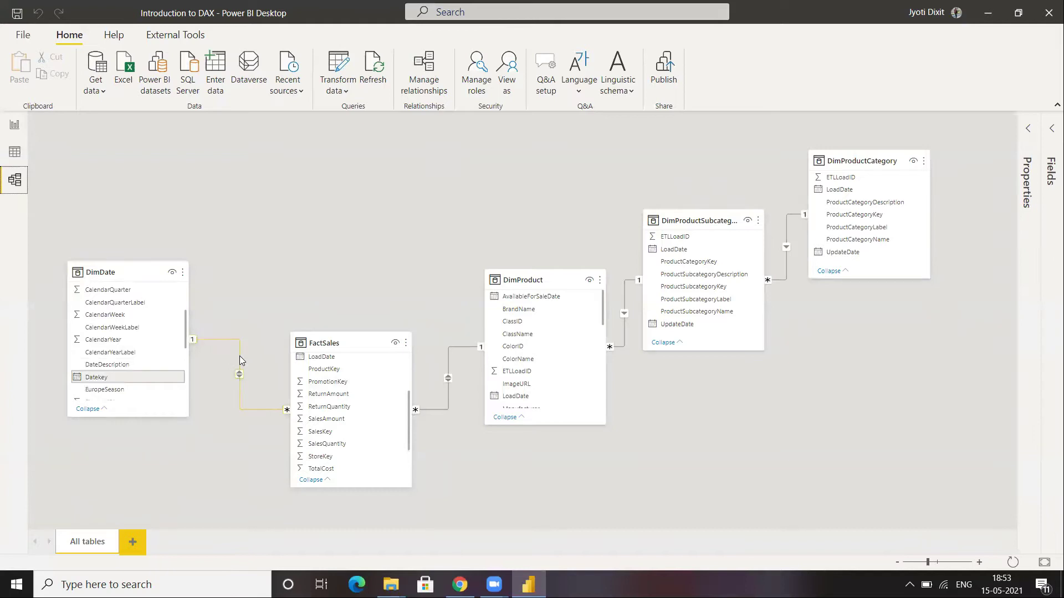
scroll(347, 407, "up", 3)
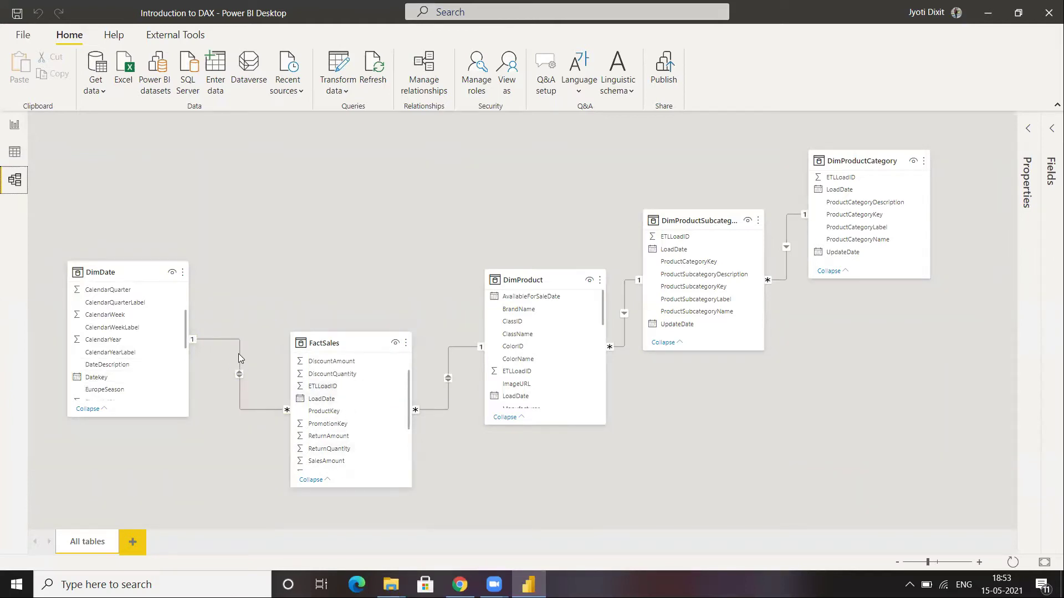
scroll(332, 413, "up", 2)
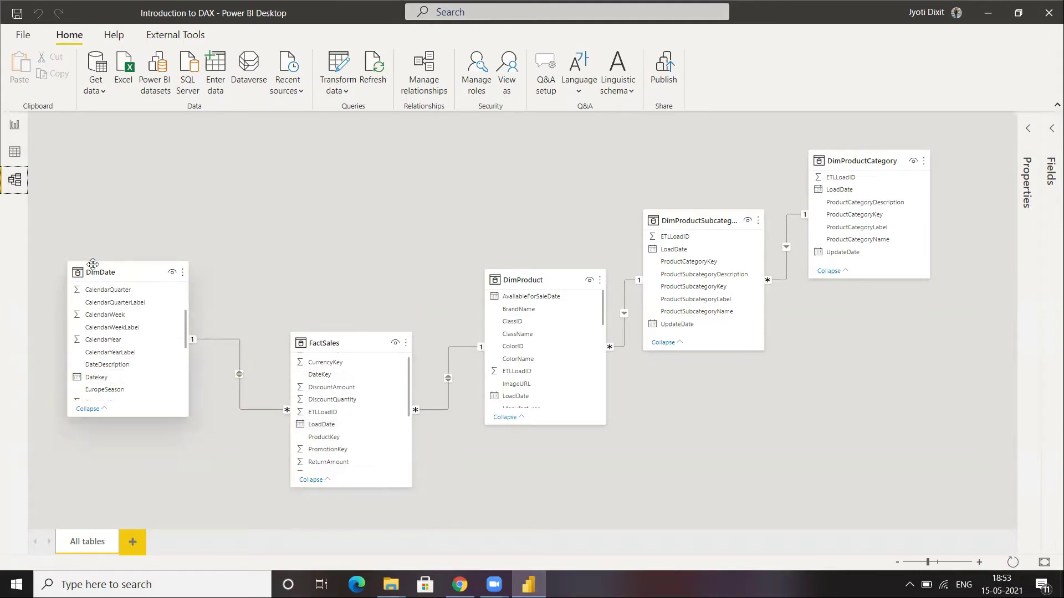
Check the report page's CalendarYear and DateDescription tables against the DimDate to FactSales relationship in the model diagram
mouse_move(88, 264)
left_click(14, 125)
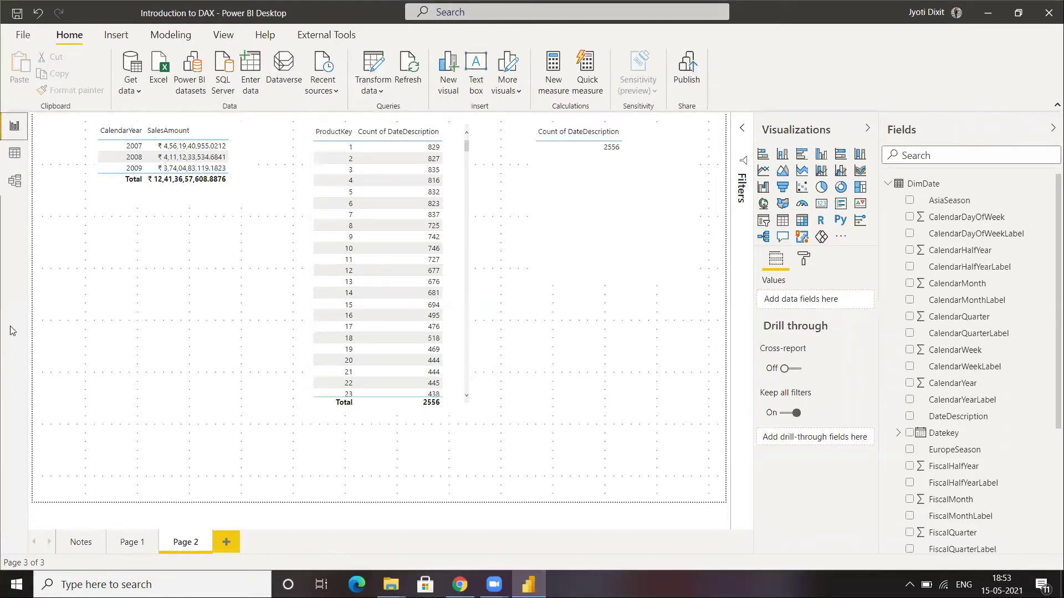
left_click(13, 189)
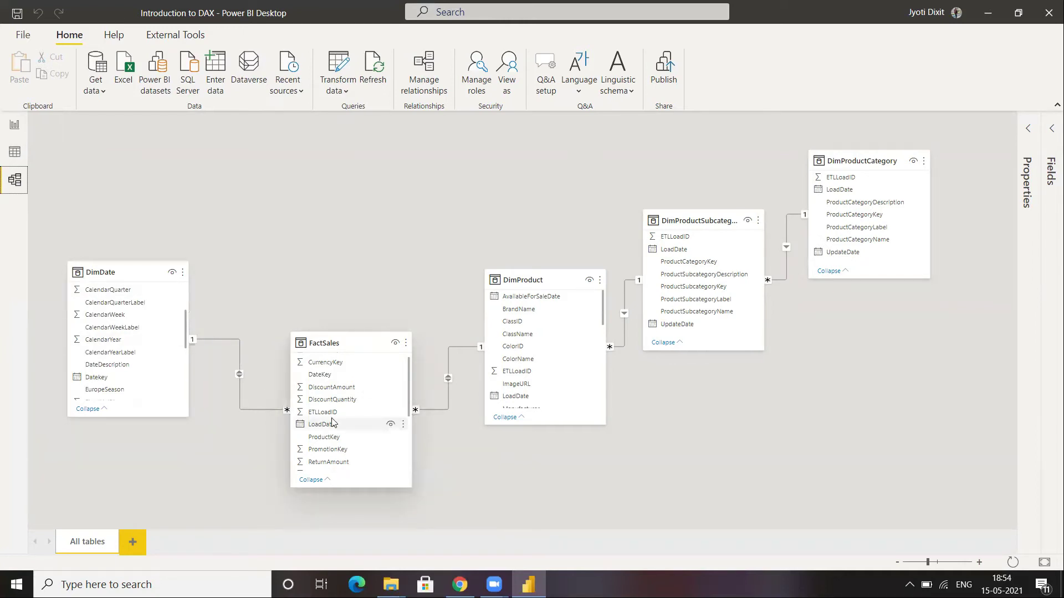
left_click(214, 338)
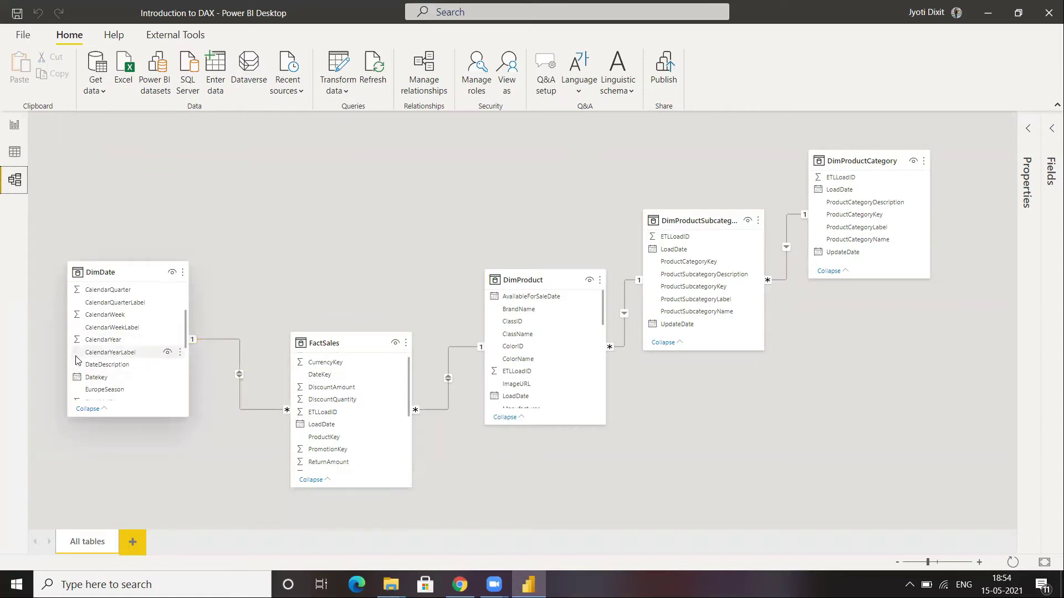
left_click(247, 335)
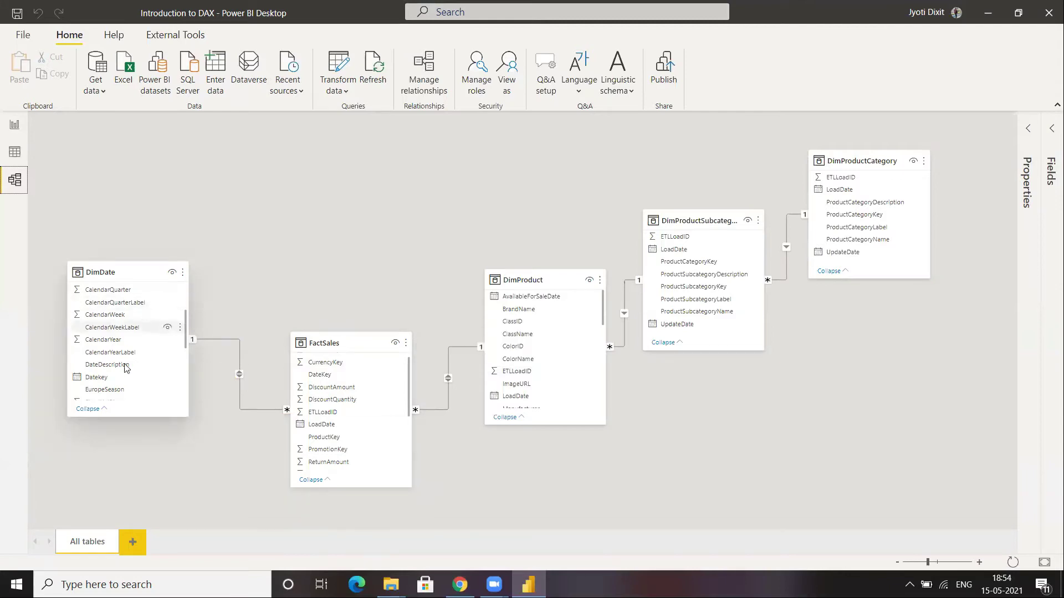
Open Excel with a new blank workbook for a small sample dataset
left_click(177, 579)
type("exc")
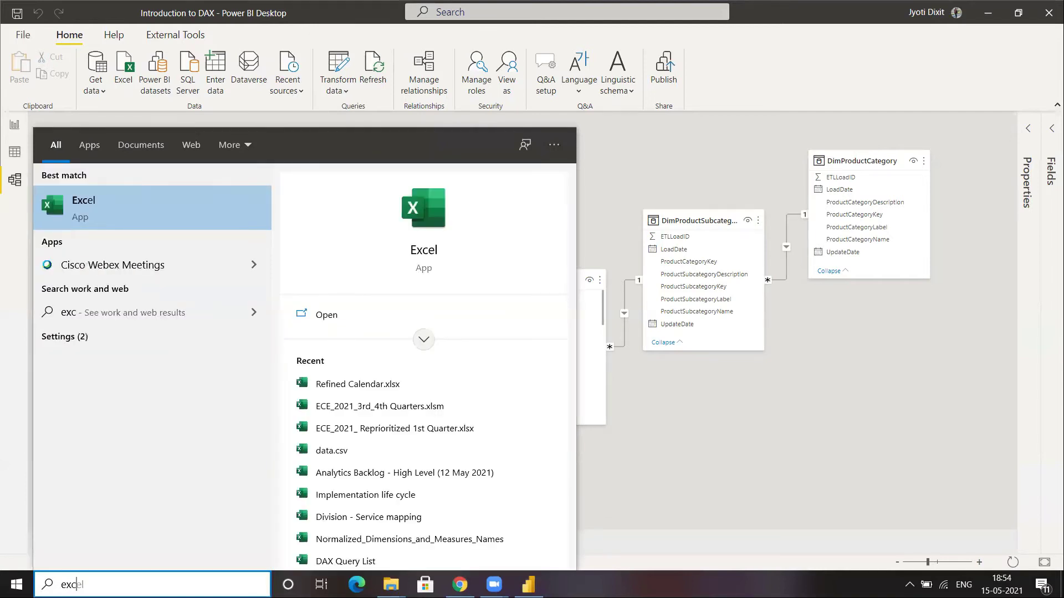
key("Return")
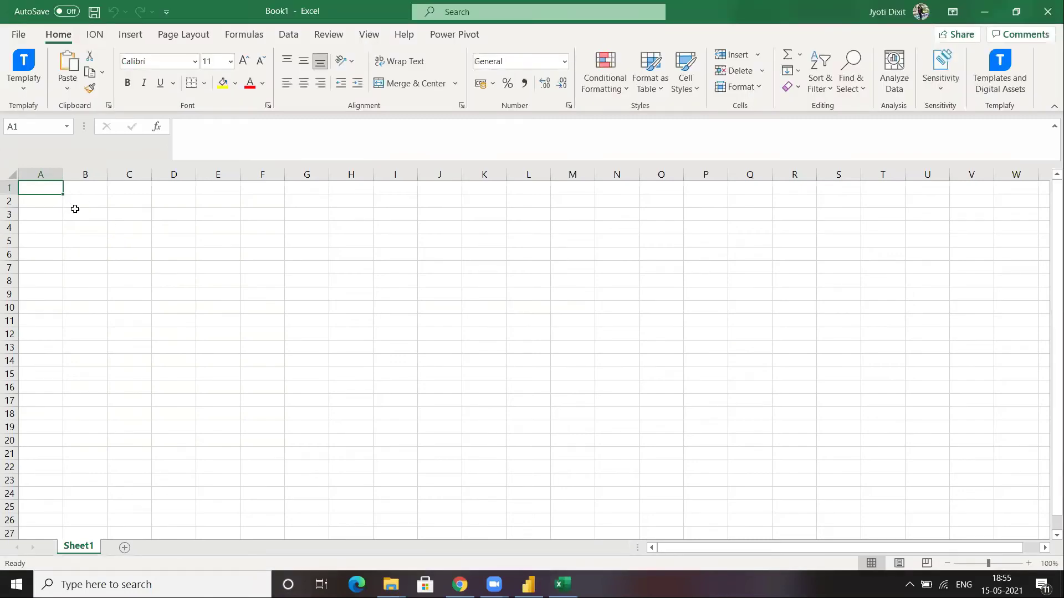
List the years 2000, 2001, 2002, 2003 and 2004 in cells B3:B7
left_click(76, 212)
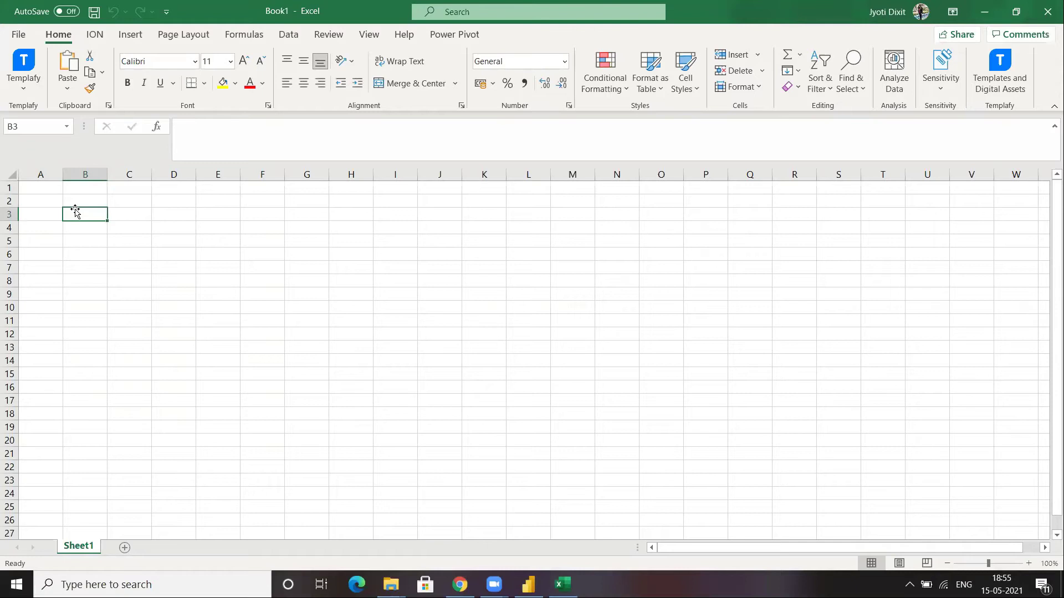
type("2000")
key("Return")
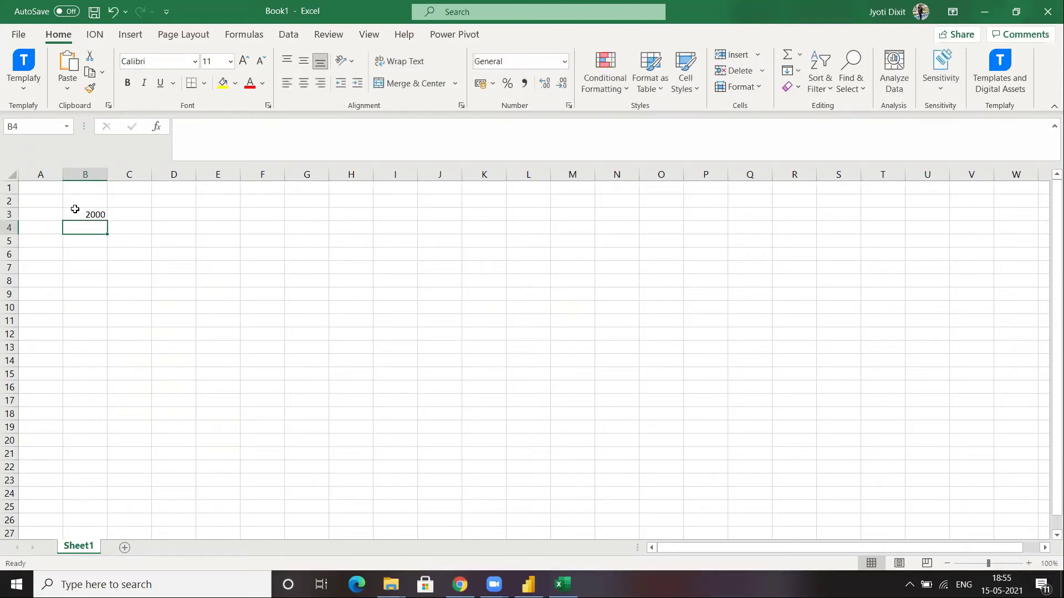
type("2001")
key("Return")
type("2002")
key("Return")
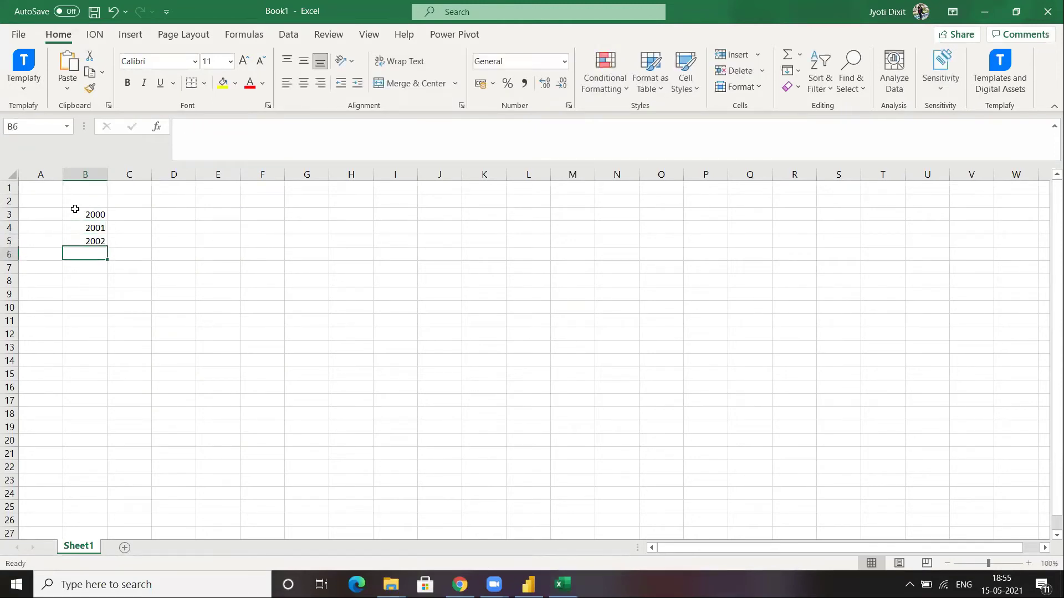
type("200")
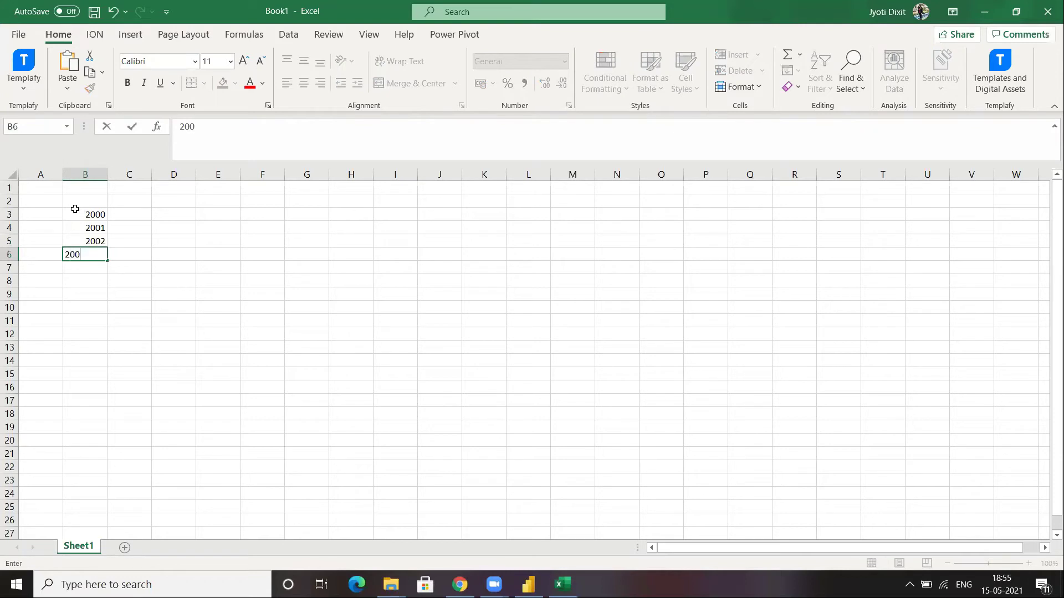
type("3")
left_click(88, 264)
type("2004")
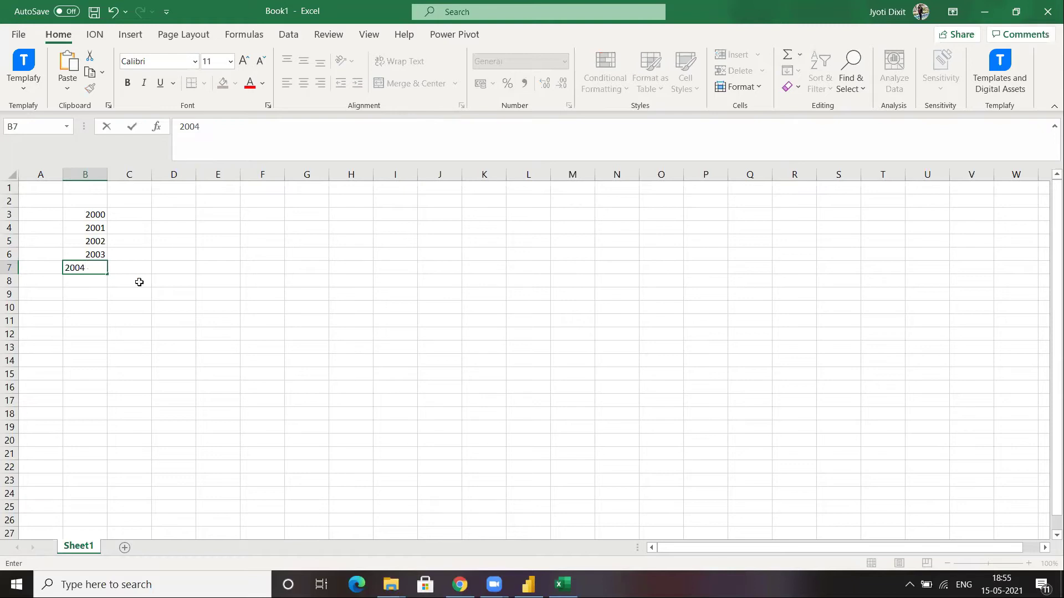
left_click(332, 280)
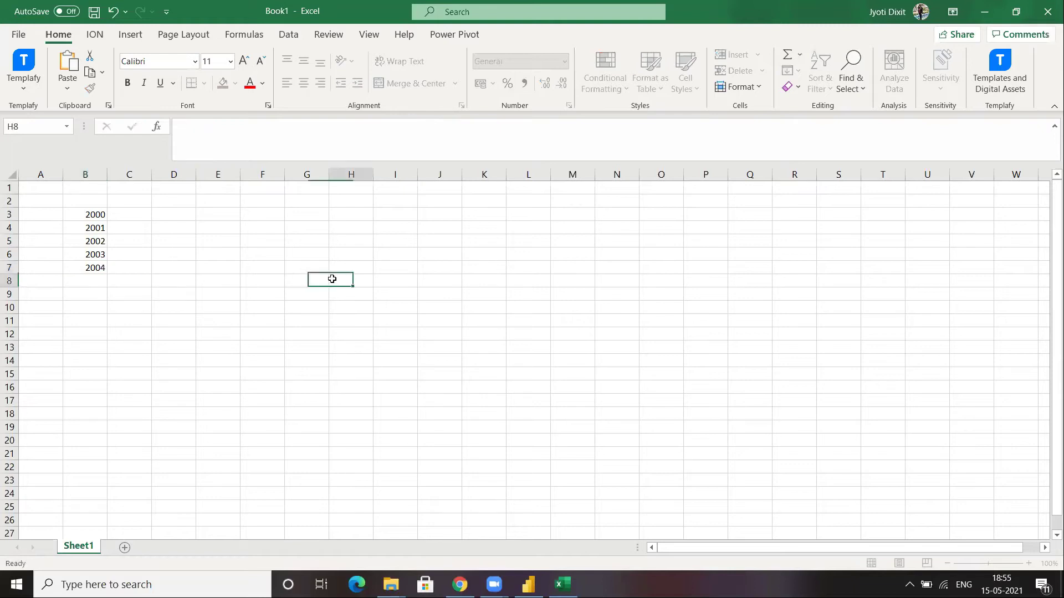
Enter the column headers CalYear, ProductSold and SalesAmount in cells K6, L6 and M6
left_click(481, 259)
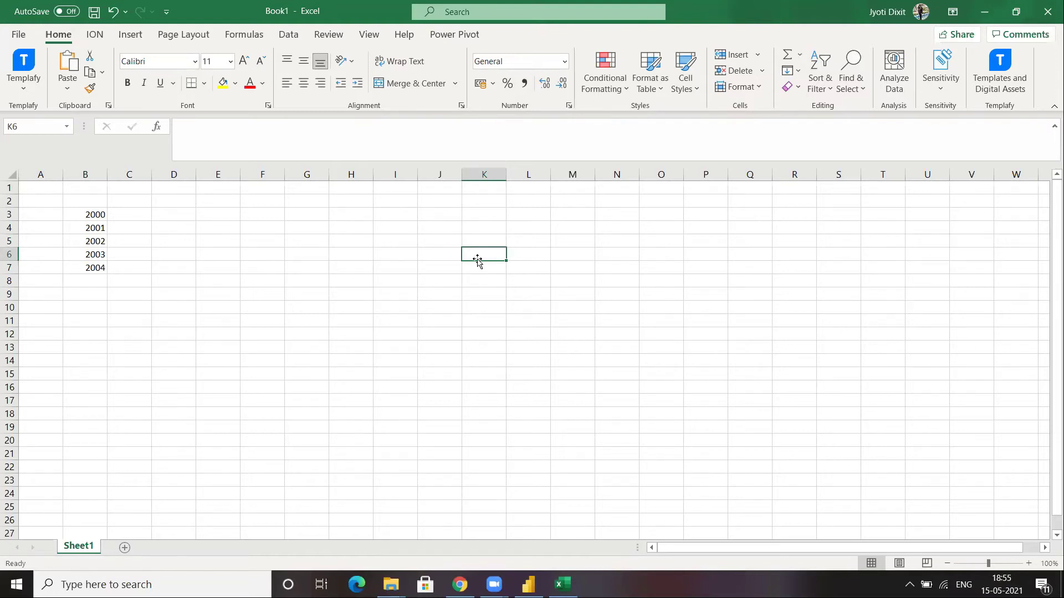
type("CalYear")
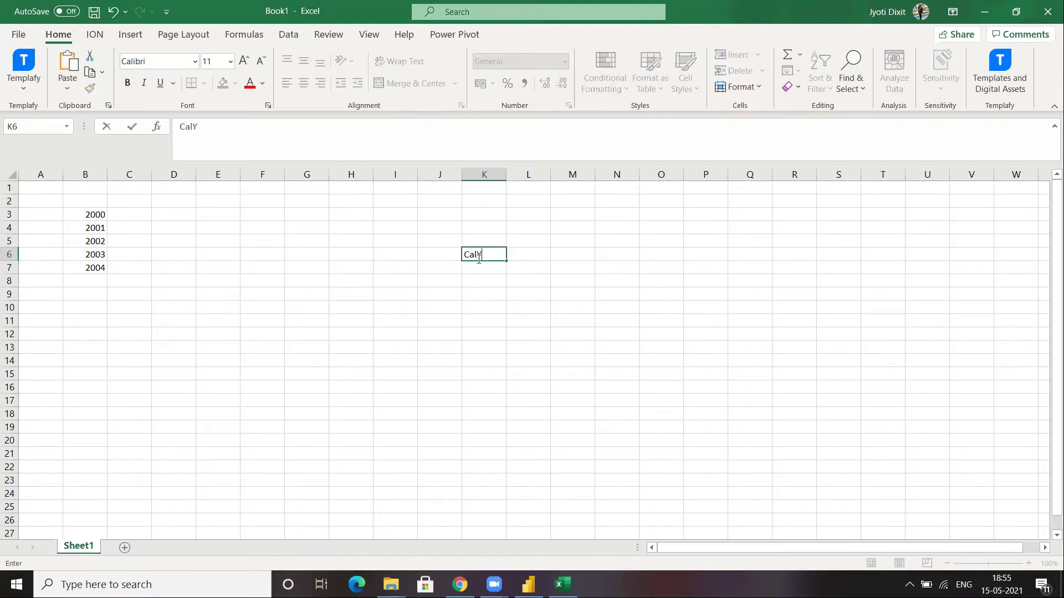
left_click(538, 258)
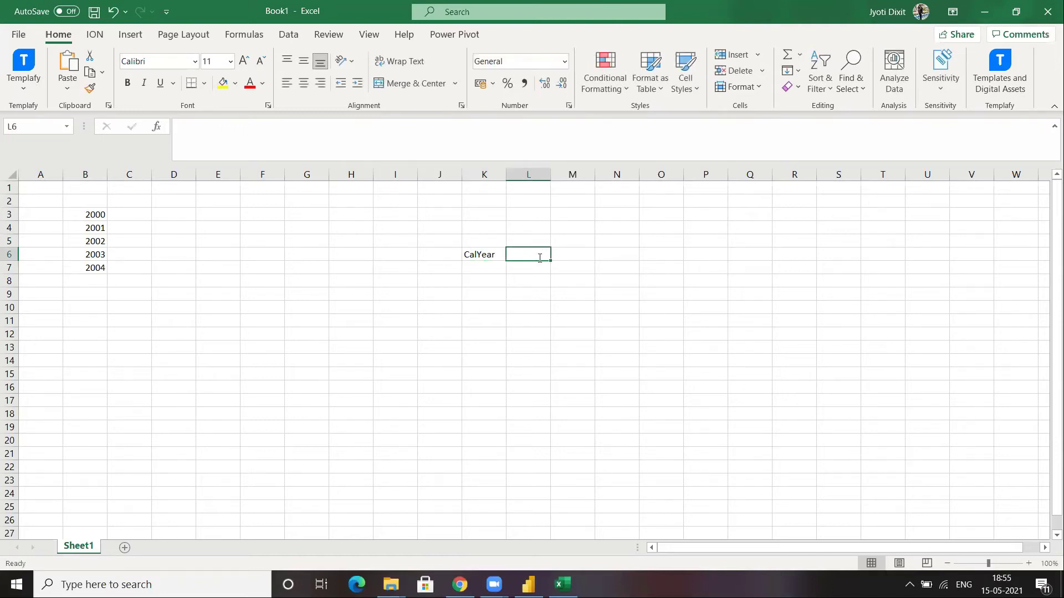
type("ProductSold")
key("Tab")
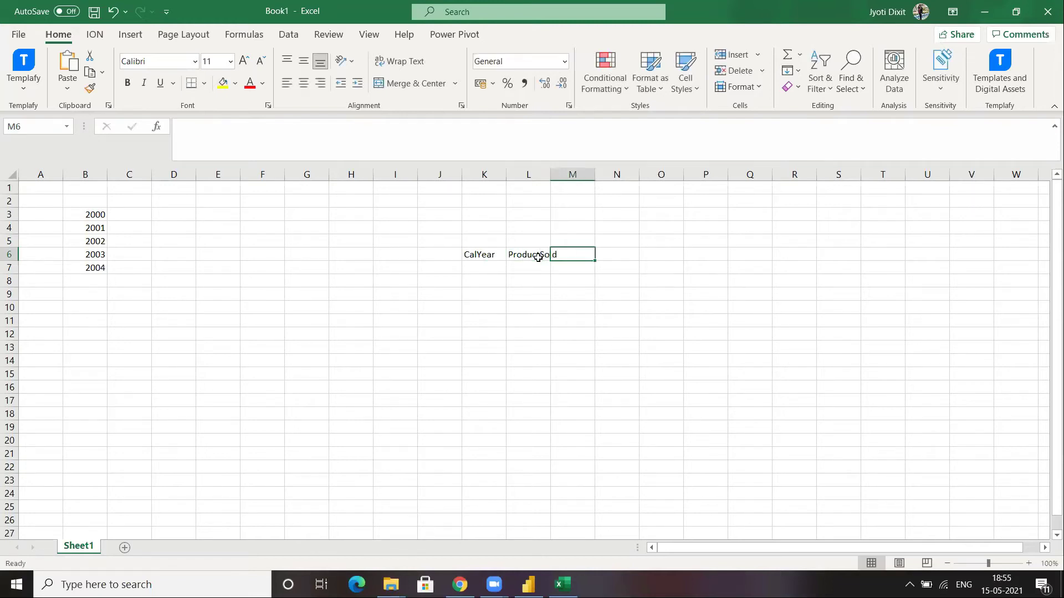
type("SalesAmount")
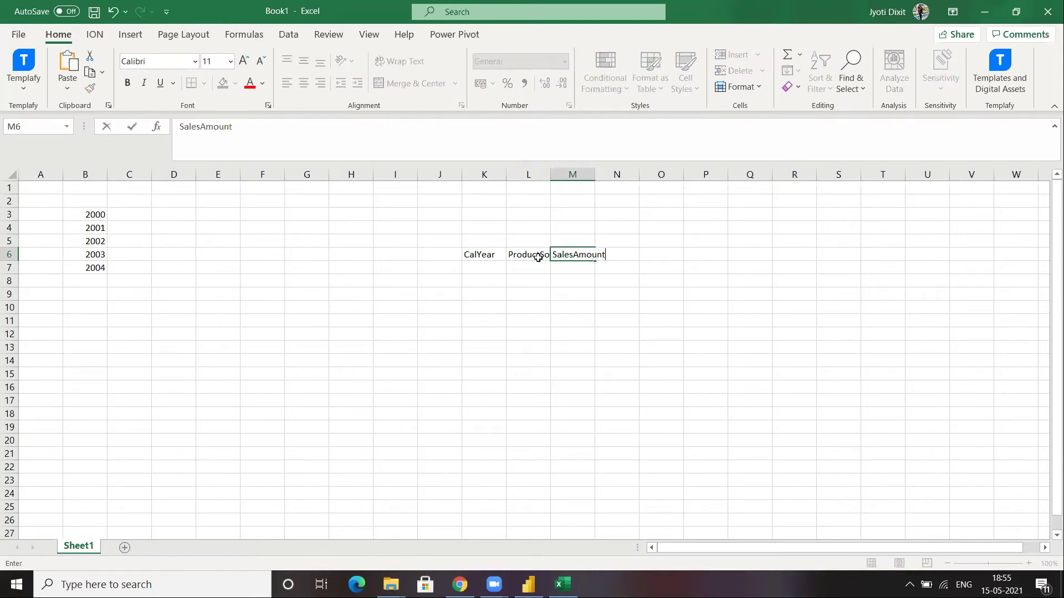
Fill the CalYear column K7:K17 with 2001, 2000, 2000, 2000, 2001, 2001, 2002, 2002, 2003, 2001 and 2003
left_click(489, 269)
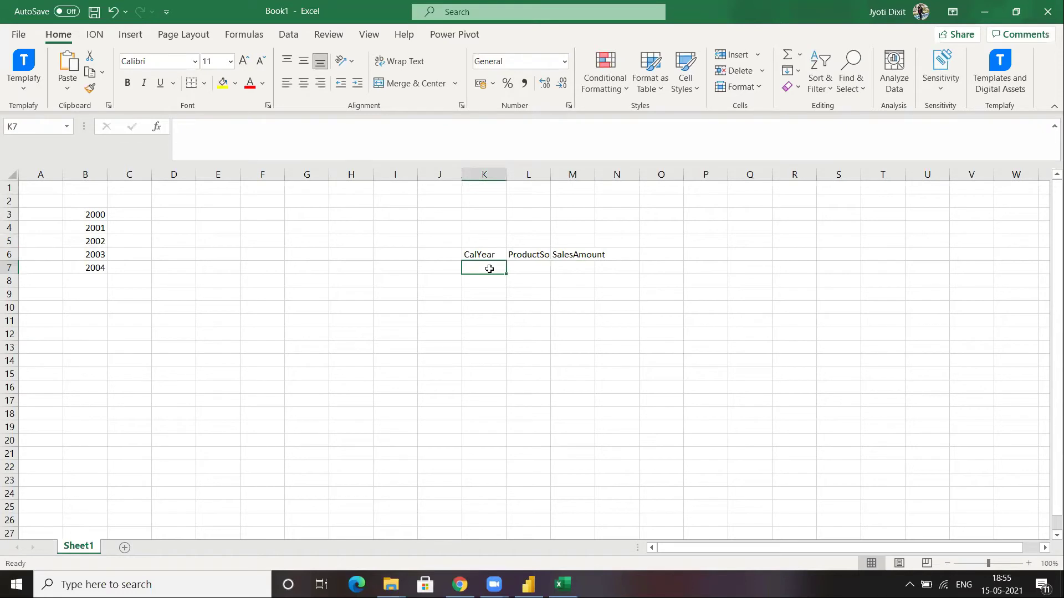
type("2001")
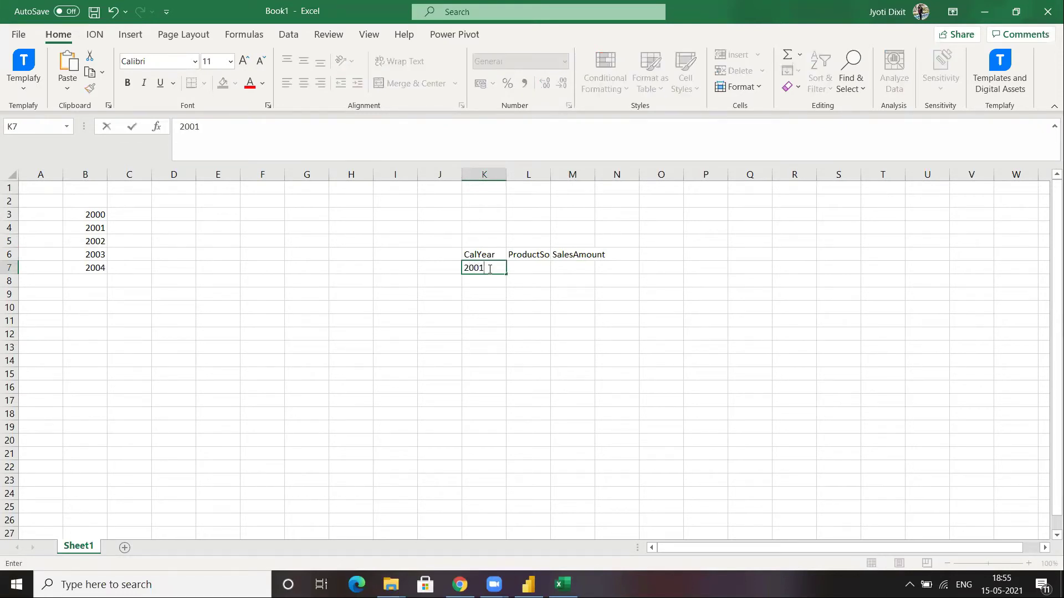
key("Return")
type("2000")
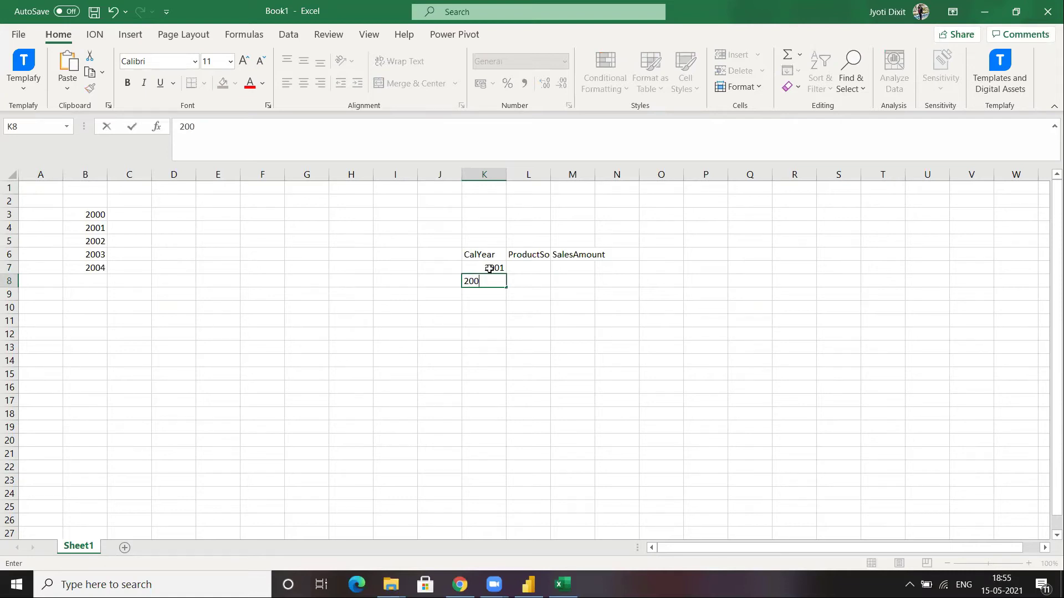
key("Return")
type("2000")
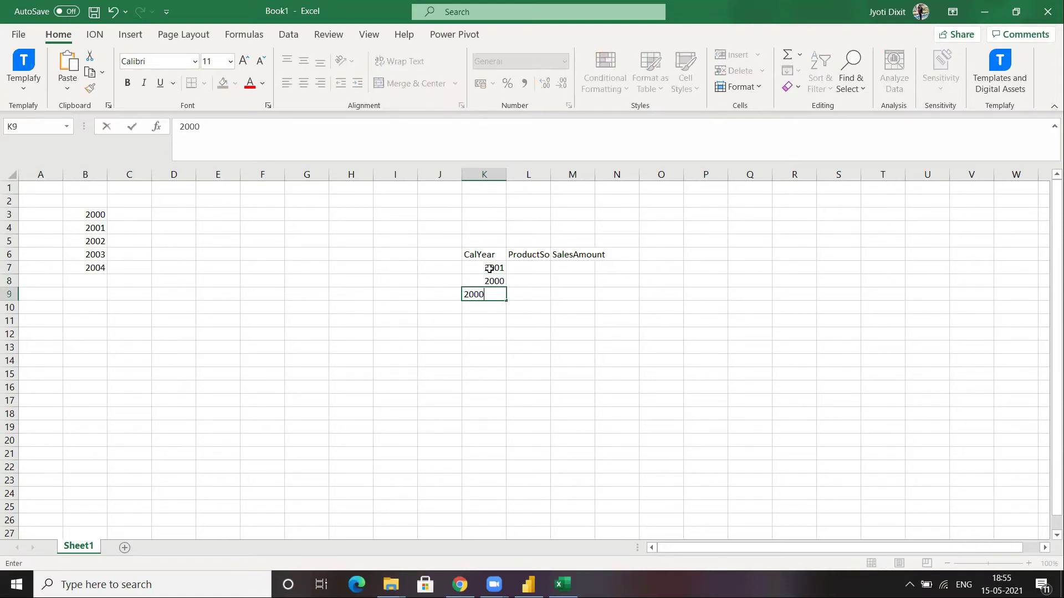
key("Return")
type("2000")
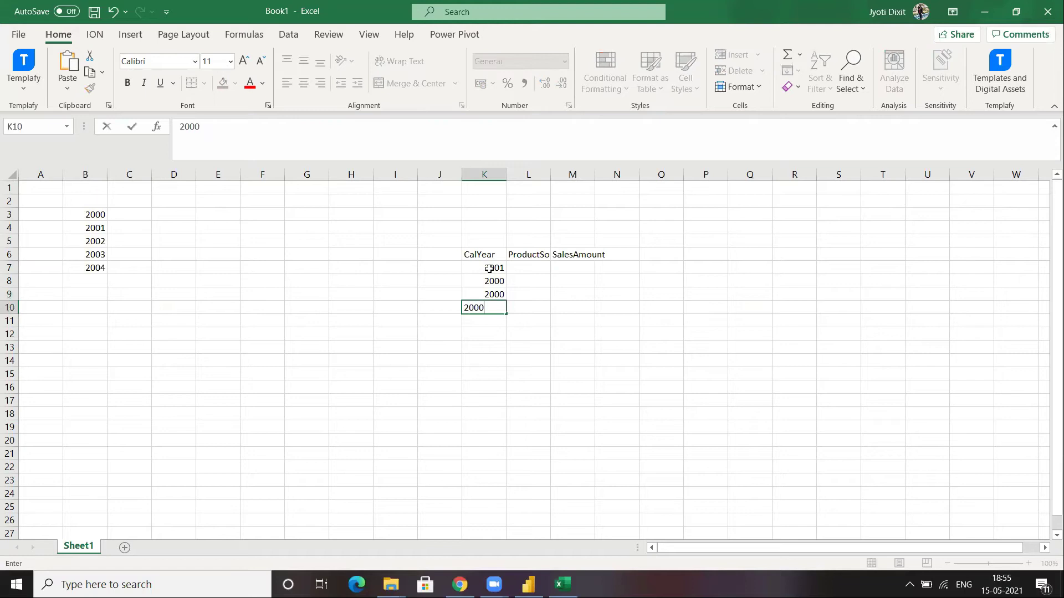
key("Return")
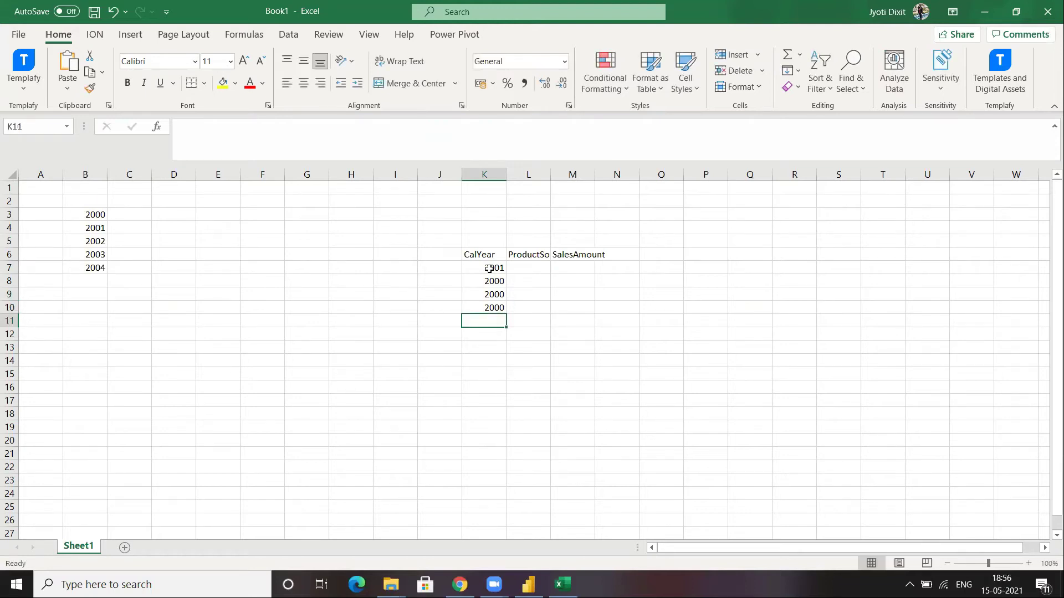
type("2000")
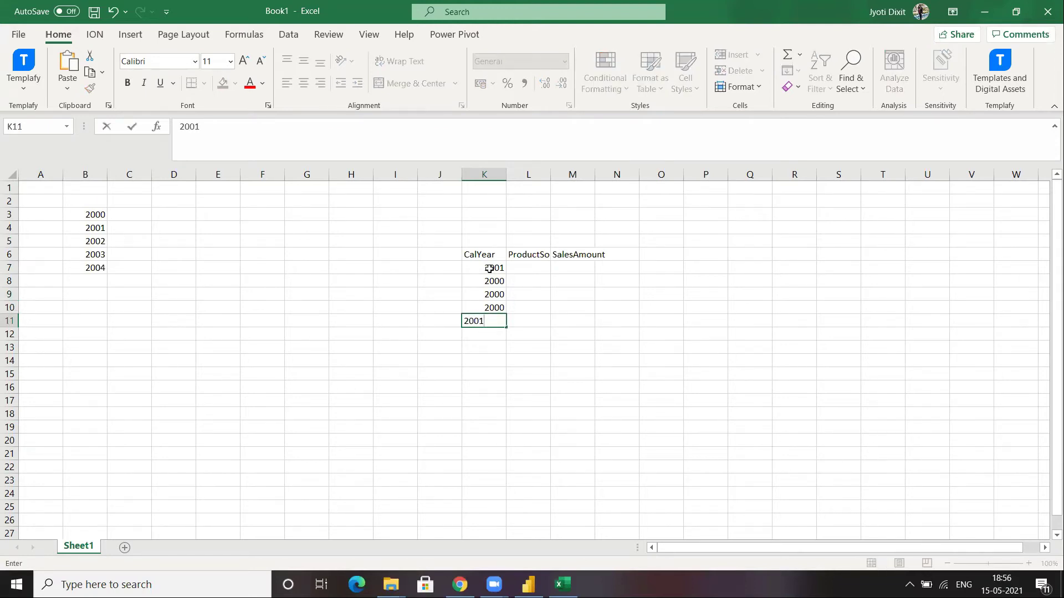
key("Return")
type("2001")
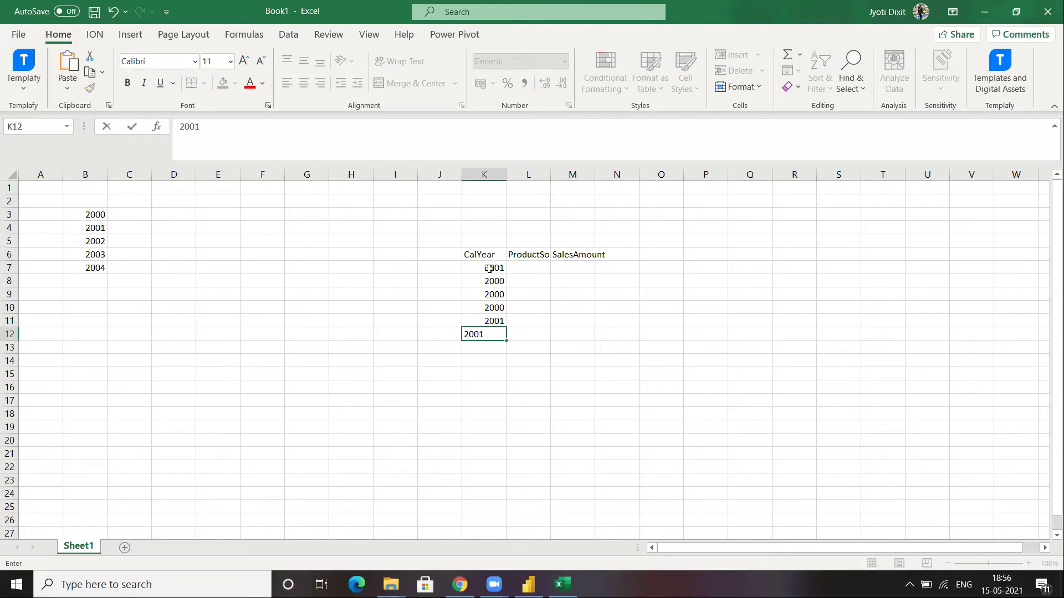
key("Return")
type("200")
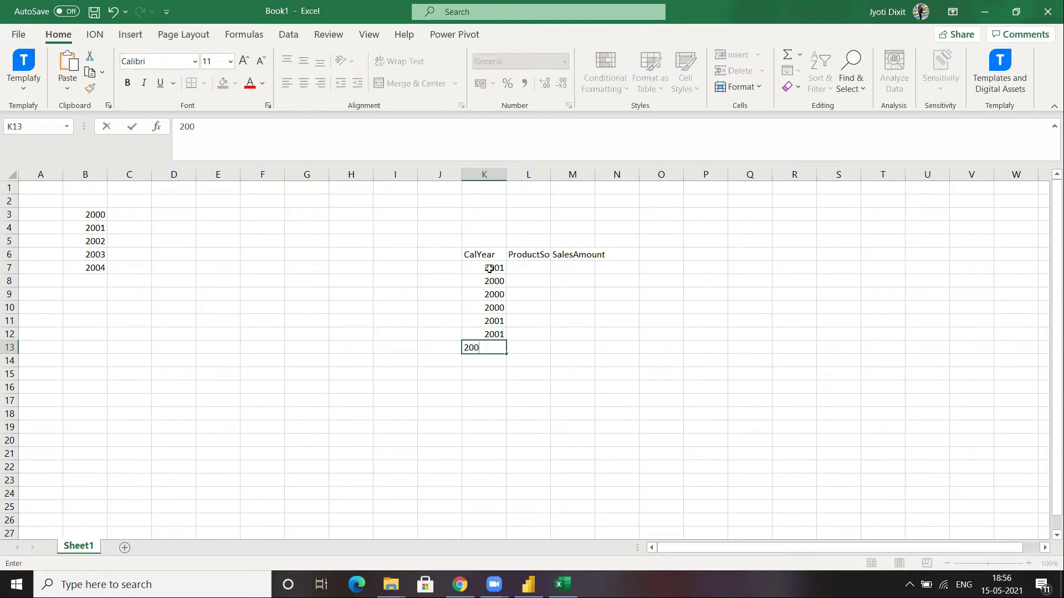
type("2")
key("Return")
type("2002")
key("Return")
type("200")
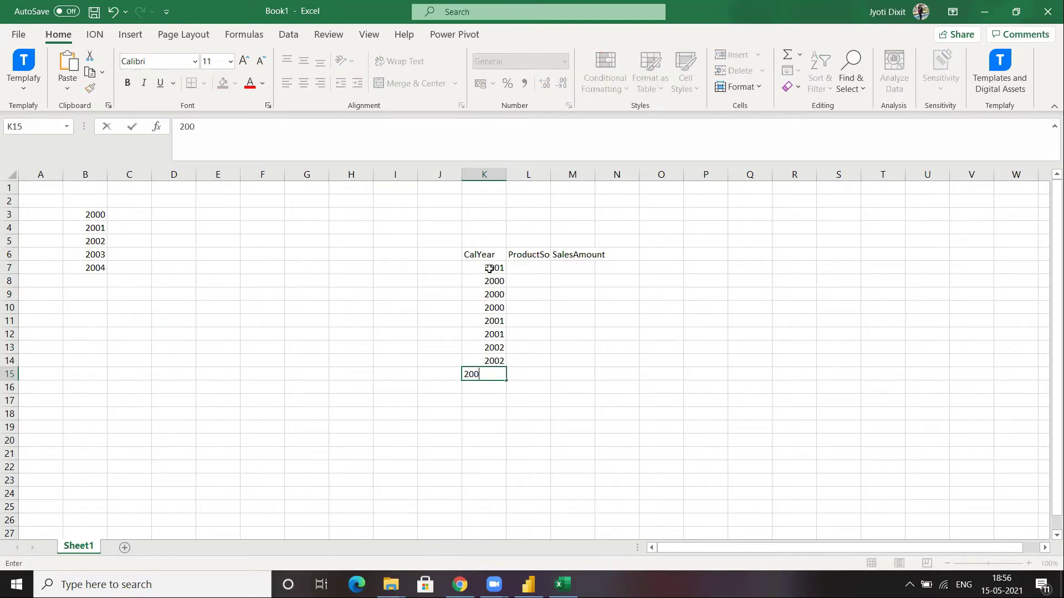
type("3")
key("Return")
type("3")
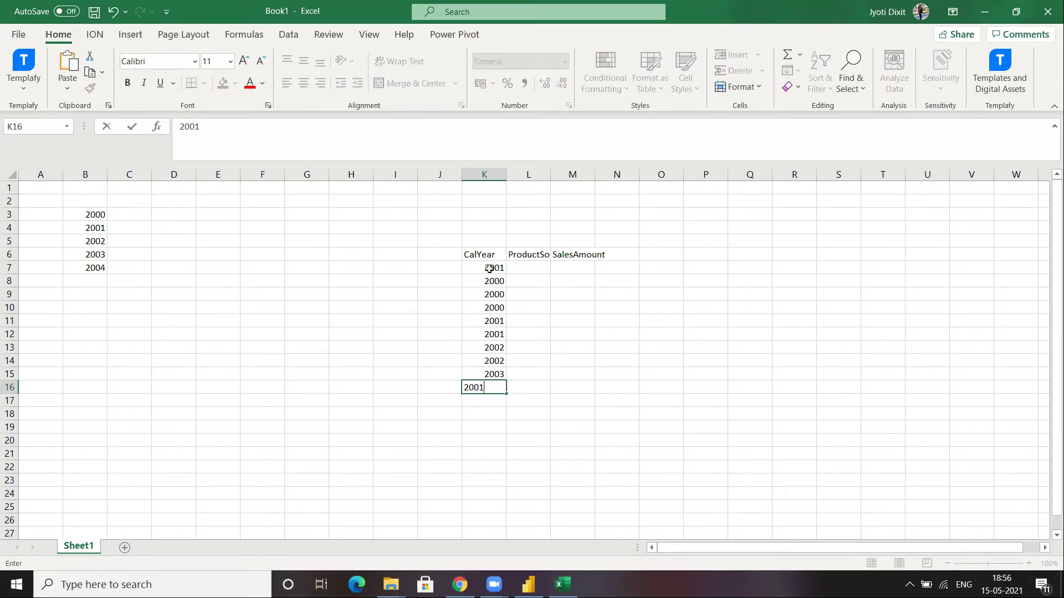
key("Return")
type("2003")
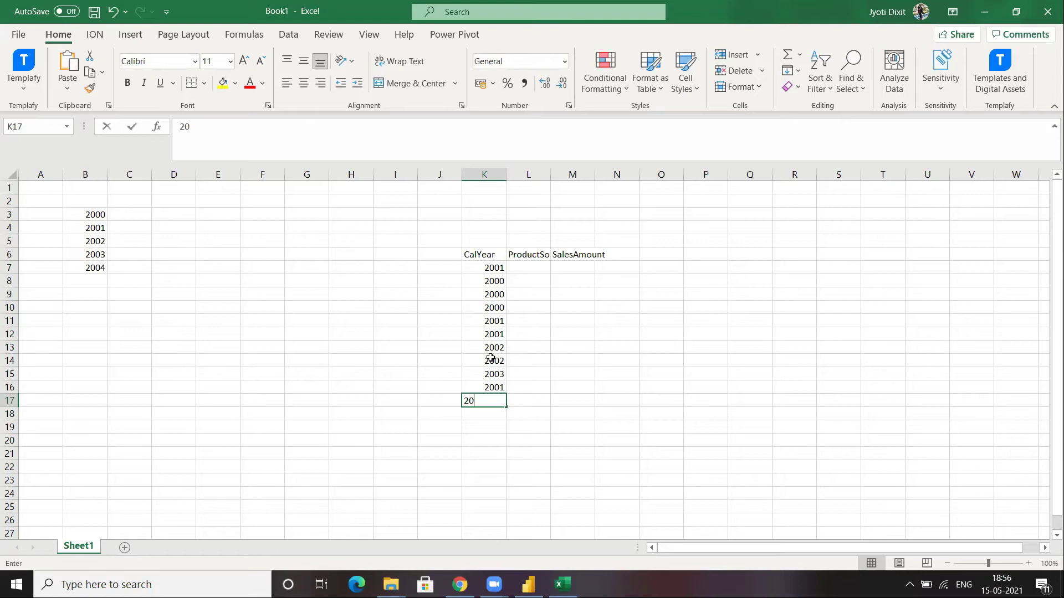
Fill the ProductSold column L7:L17 with 14, 12, 13, 15, 14, 14, 14, 16, 17, 19 and 12
left_click(535, 270)
type("14")
key("Return")
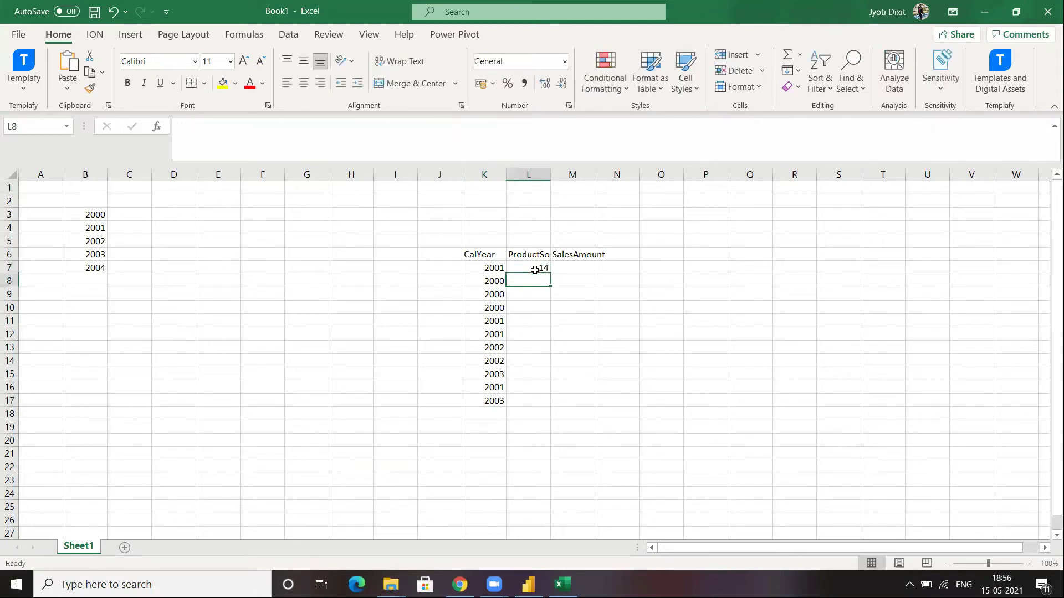
type("12")
key("Return")
type("13")
key("Return")
type("15")
key("Return")
type("14")
key("Return")
type("14")
key("Return")
type("14")
key("Return")
type("16")
key("Return")
type("17")
key("Return")
type("19")
key("Return")
type("12")
key("Return")
type("1")
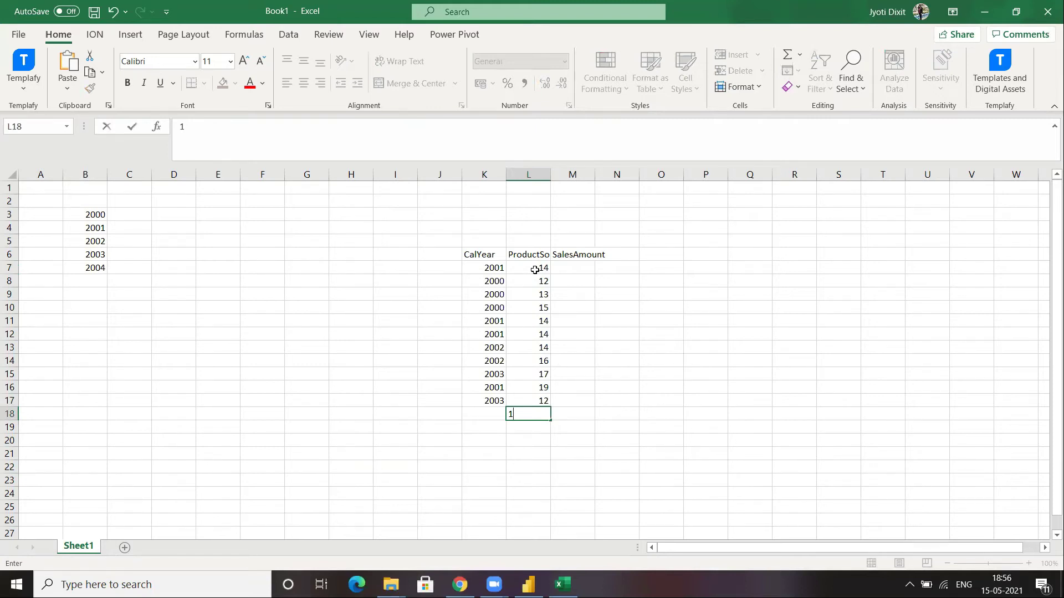
Fill the SalesAmount column M7:M17 with 1000, 2000, 1000, 2100, 23000, 2345, 24567, 1356, 2456, 256 and 2567
left_click(569, 269)
type("1")
key("Return")
type("2000")
key("Return")
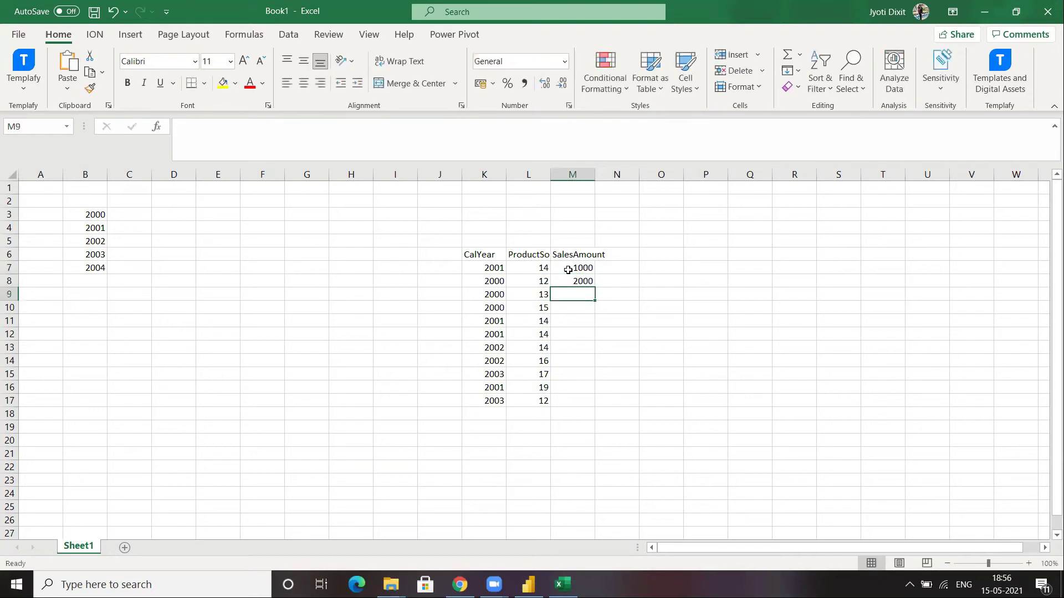
type("1000")
key("Return")
type("2100")
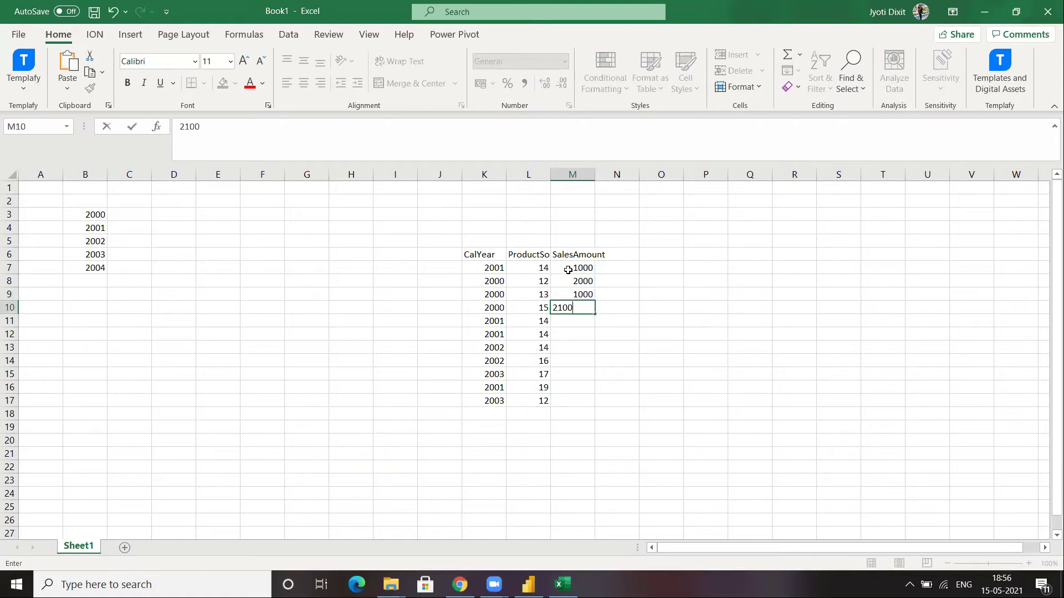
key("Return")
type("23000")
key("Return")
type("2345")
key("Return")
type("24567")
key("Return")
type("1356")
key("Return")
type("2456")
key("Return")
type("256")
key("Return")
type("2567")
key("Return")
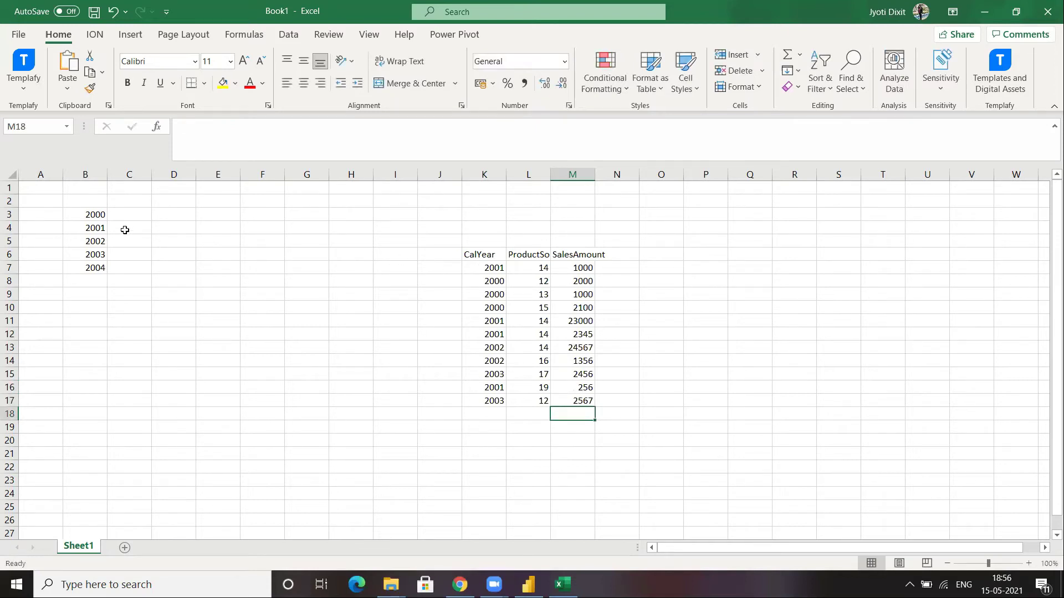
Enter the table titles DimDate in cell B2 and FactSales in cell K4
left_click(89, 204)
type("Di")
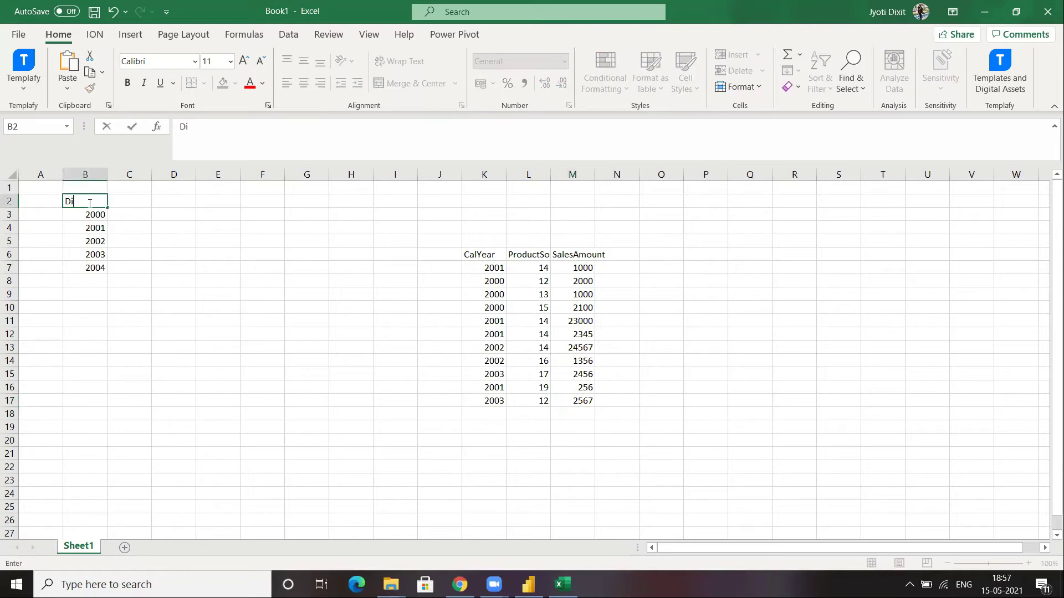
type("mDate")
left_click(114, 243)
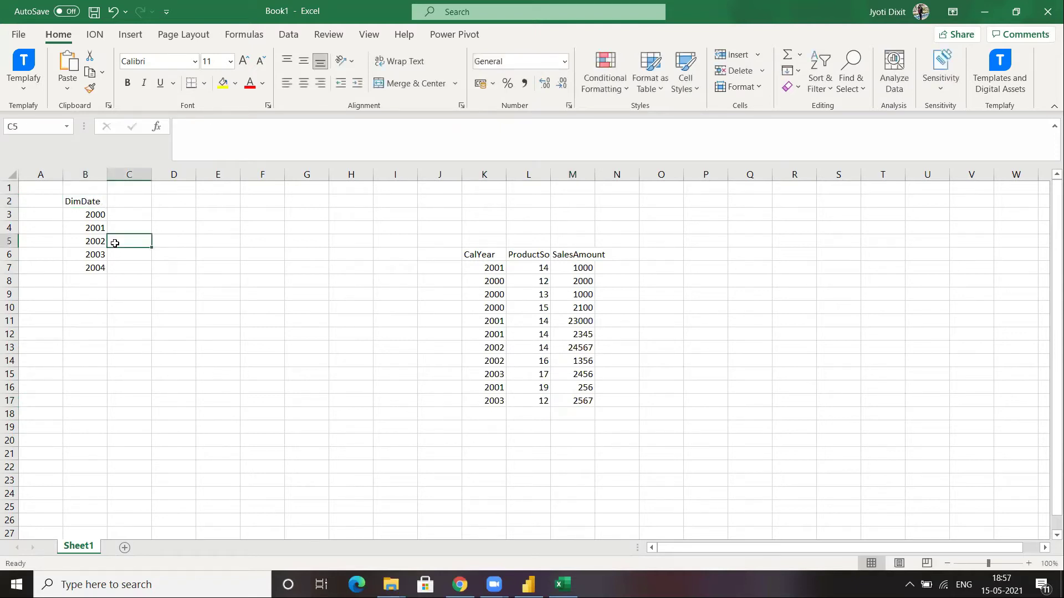
left_click(485, 224)
type("F")
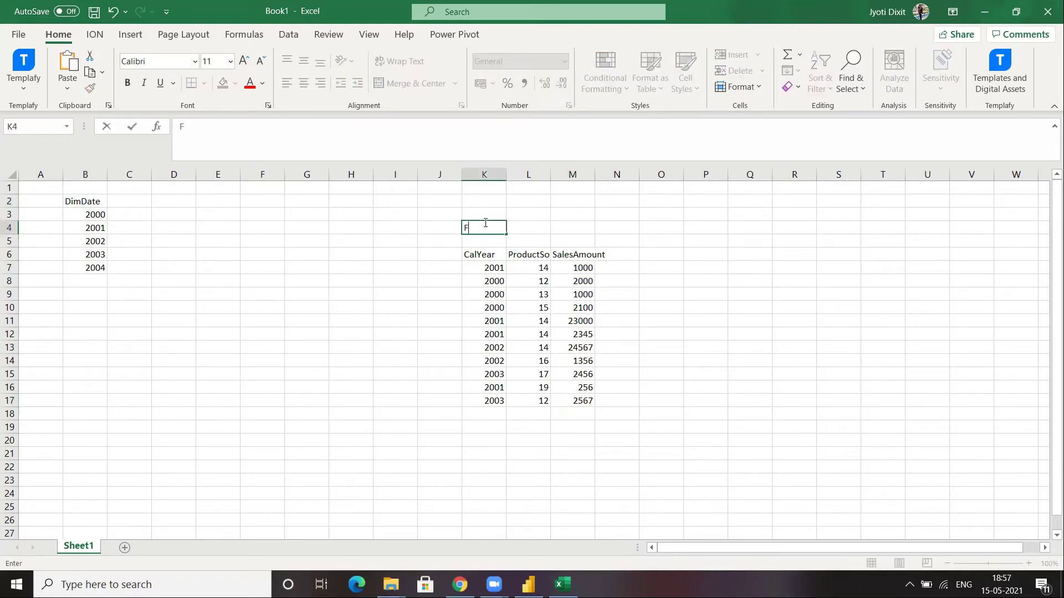
type("actSales")
left_click(413, 238)
Add a DateKey label to both tables, in cell J6 for FactSales and in cell A3 for DimDate
left_click(445, 257)
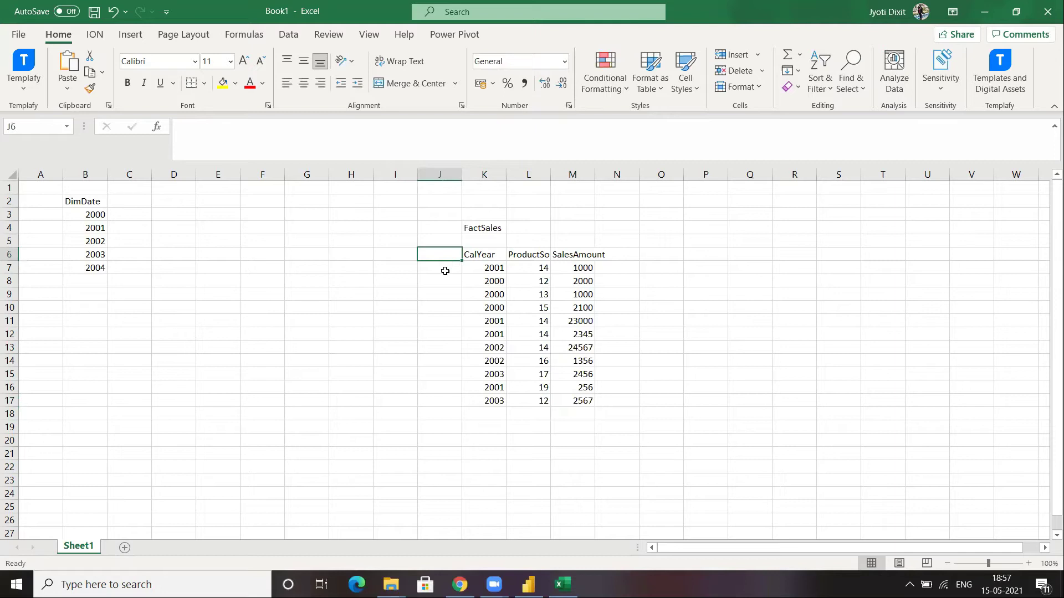
type("DateKey")
left_click(267, 255)
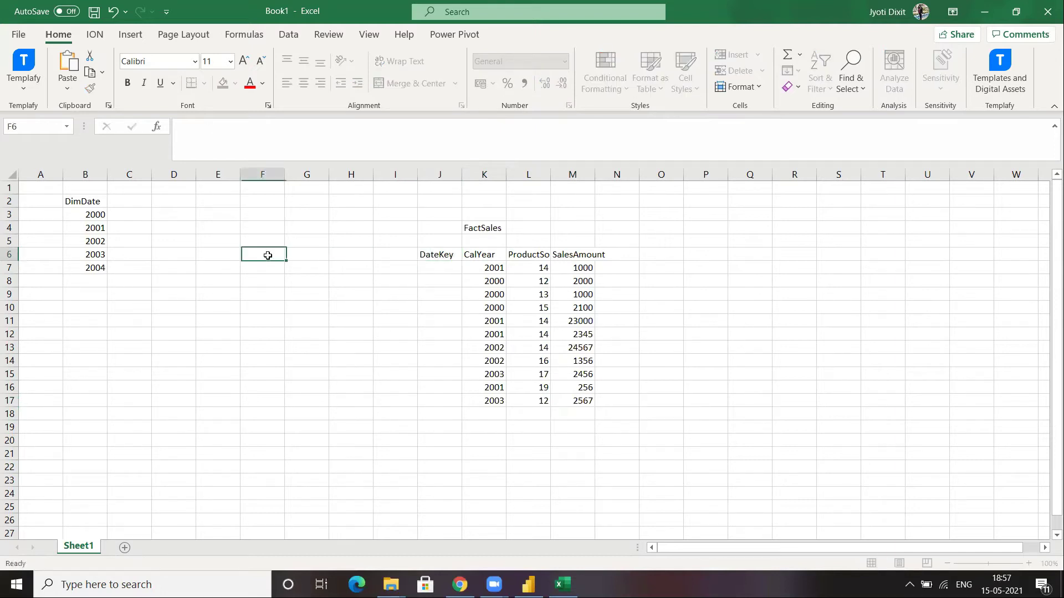
left_click(39, 215)
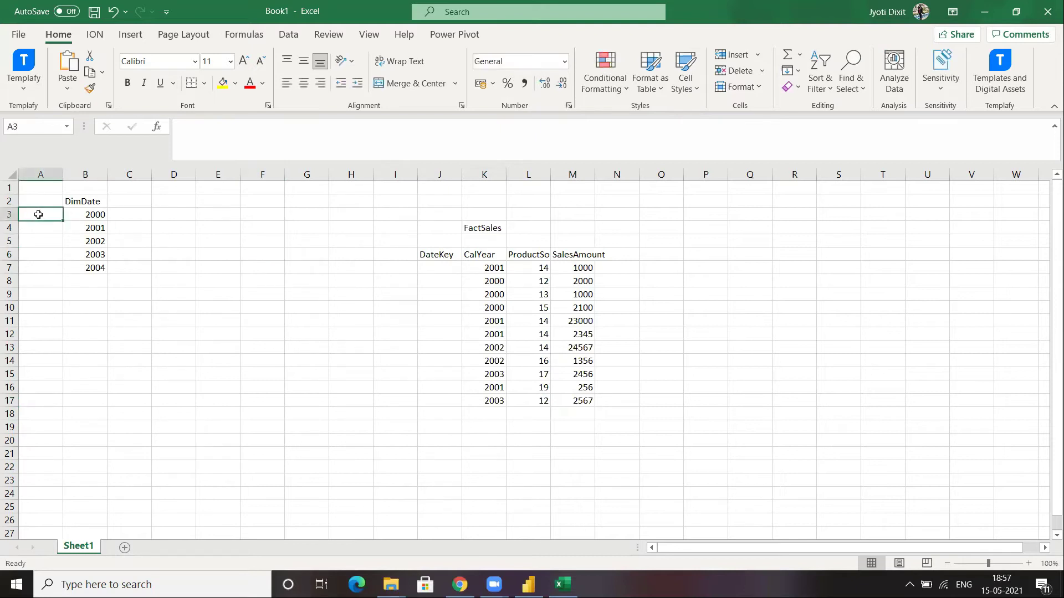
type("DateKey")
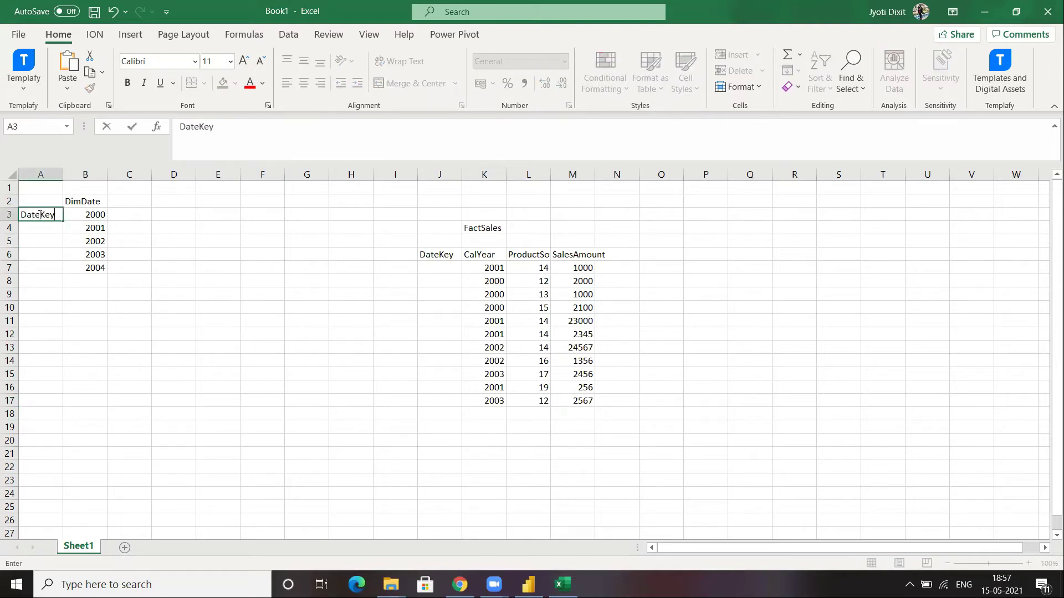
left_click(37, 399)
left_click(188, 332)
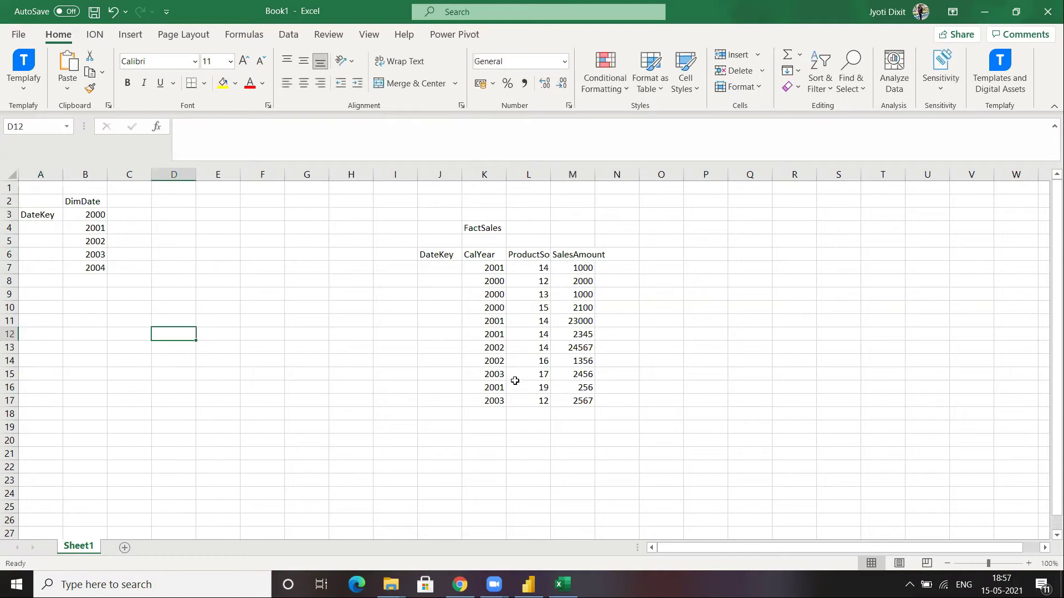
left_click(98, 216)
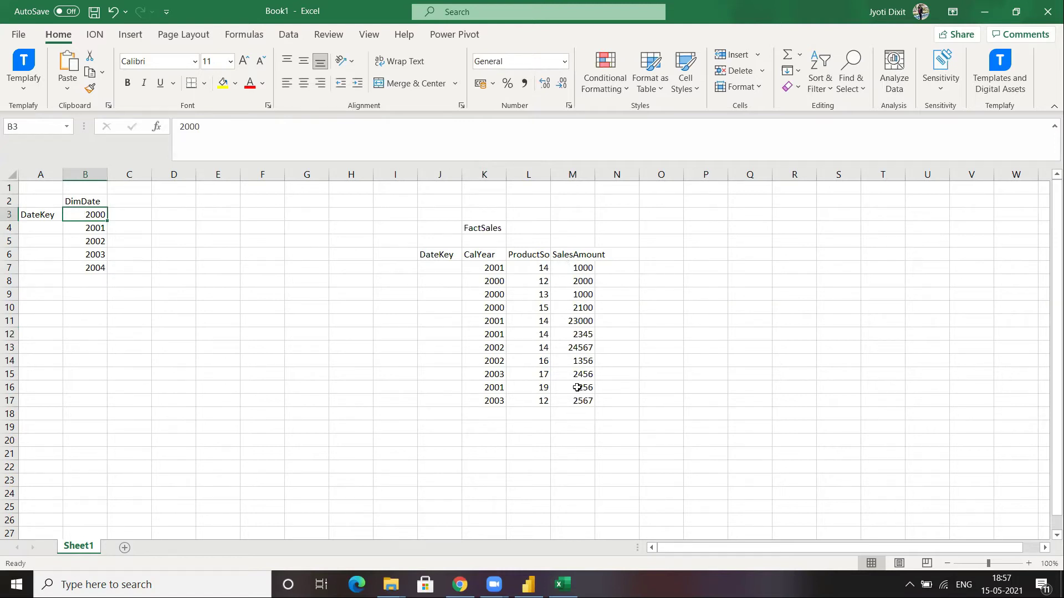
Start a year list below the DimDate table with 2000 in C14 and 2001 in C15
left_click(132, 357)
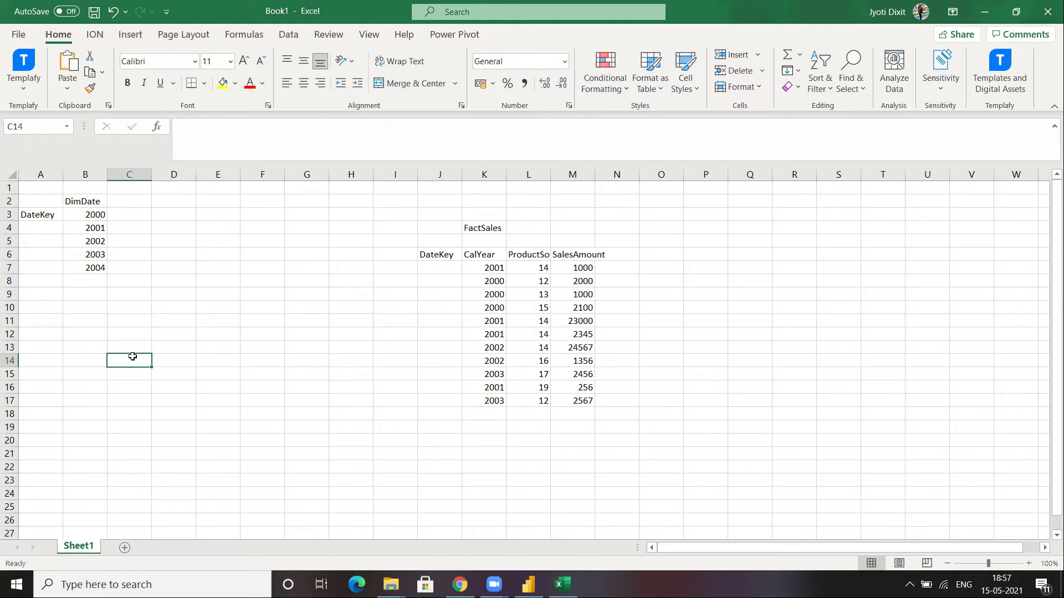
type("2000")
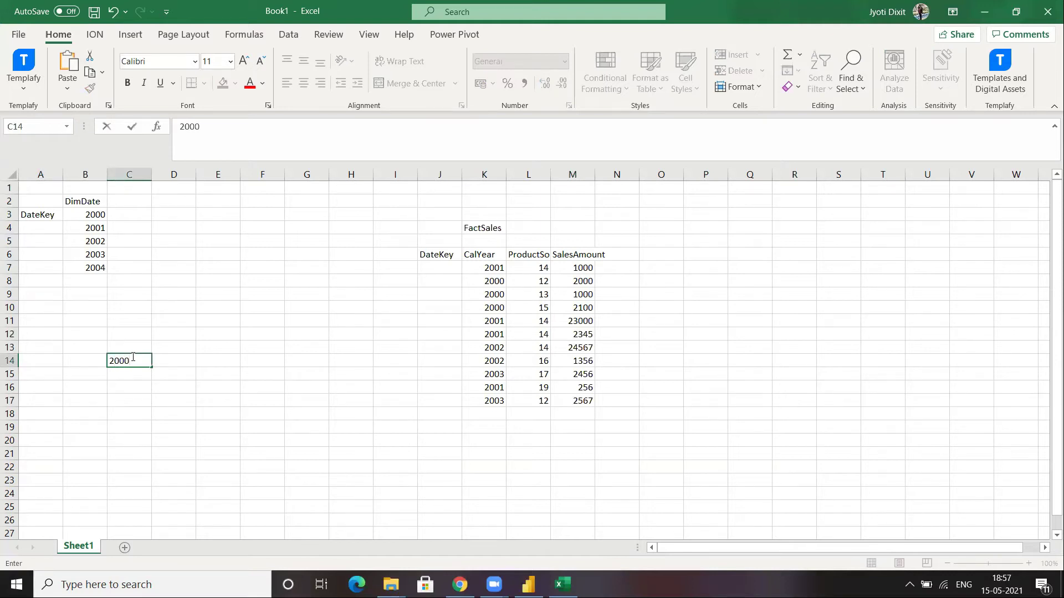
key("Return")
type("200")
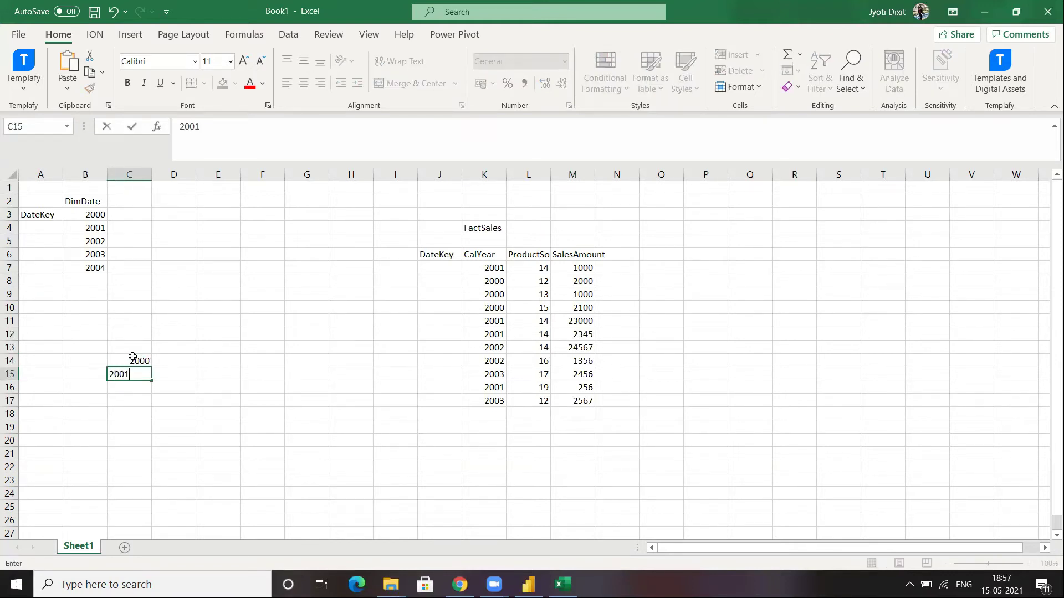
type("1")
left_click(133, 357)
Extend the year list from C15 down to C18 as a fill series ending at 2004
left_click(147, 375)
left_click_drag(149, 380, 147, 409)
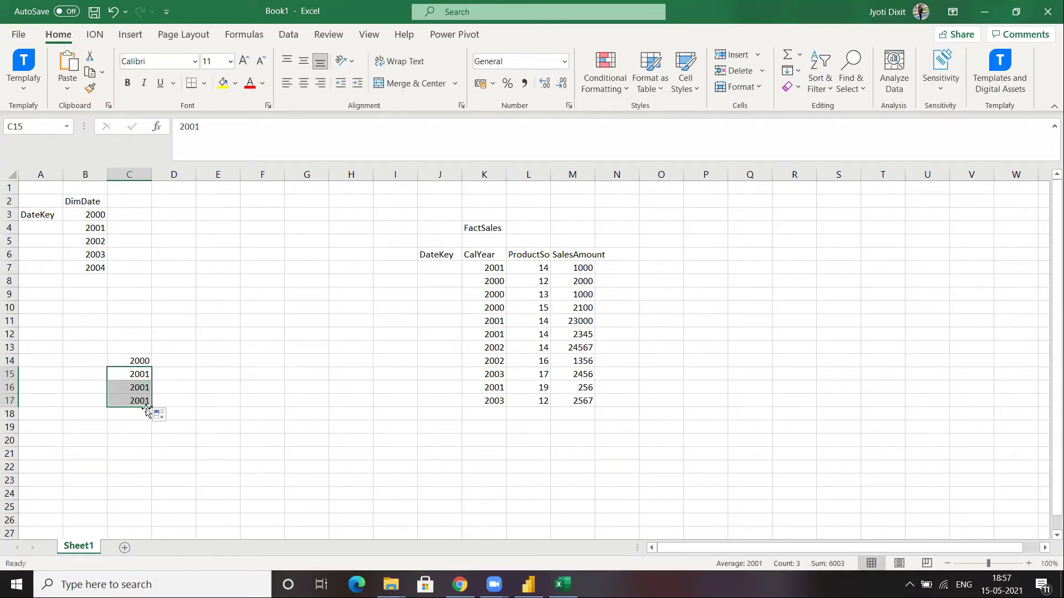
left_click(159, 415)
left_click(179, 448)
left_click(134, 400)
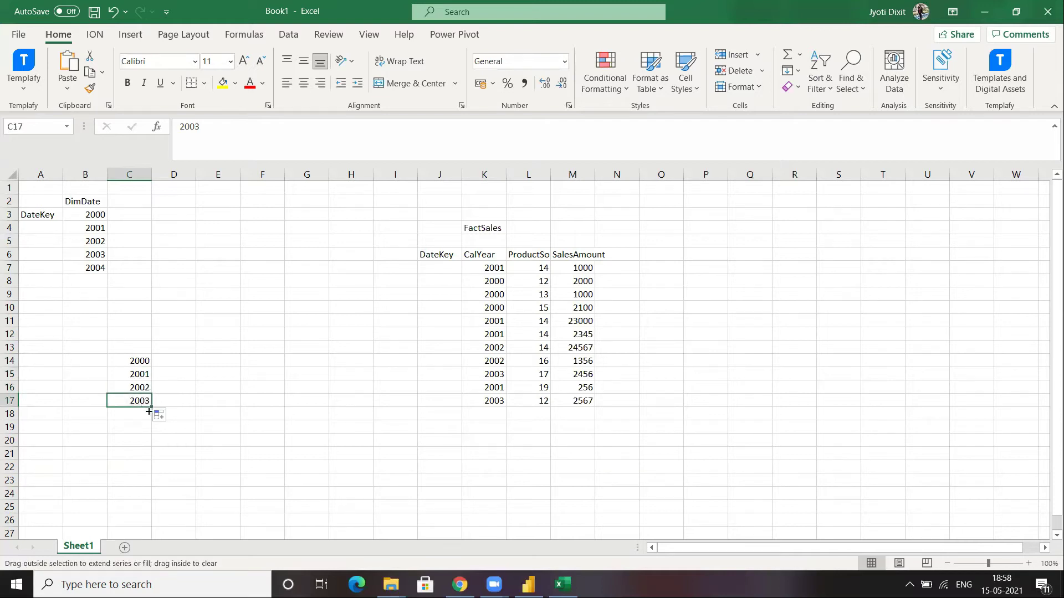
left_click_drag(148, 411, 147, 422)
left_click(162, 430)
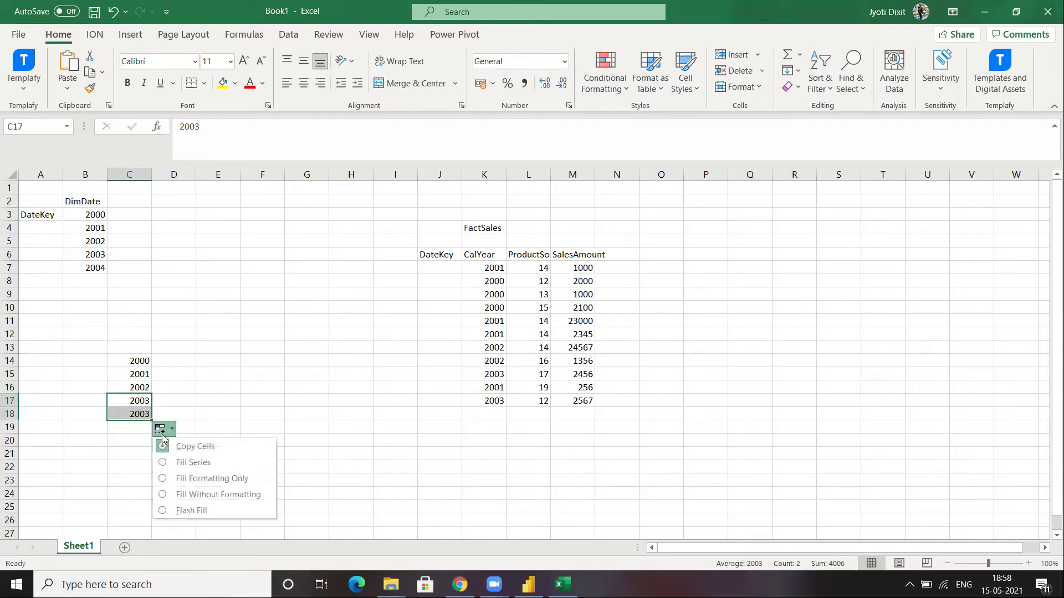
left_click(168, 461)
left_click(198, 386)
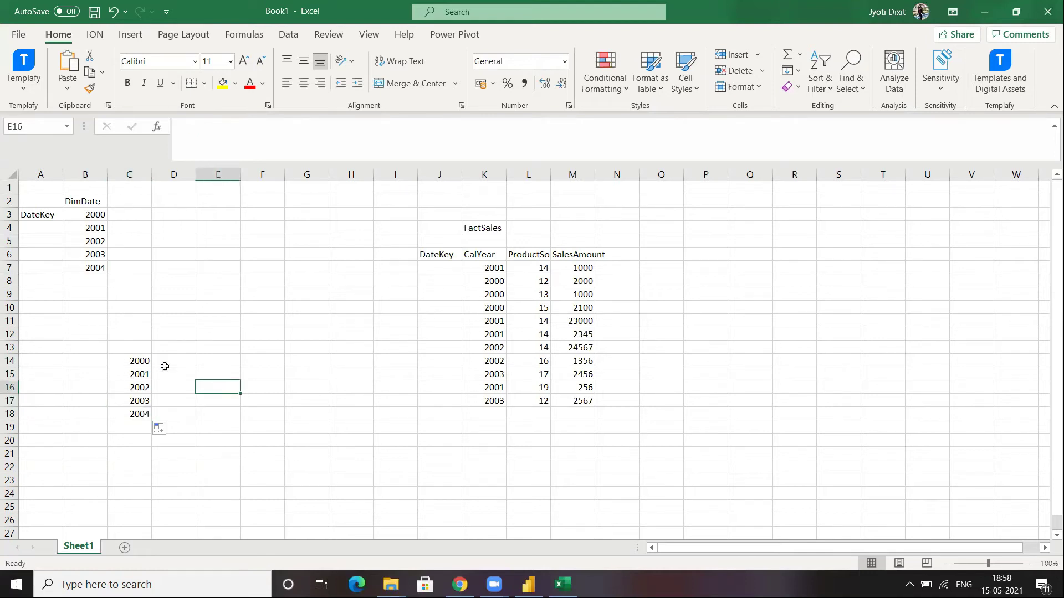
left_click(134, 361)
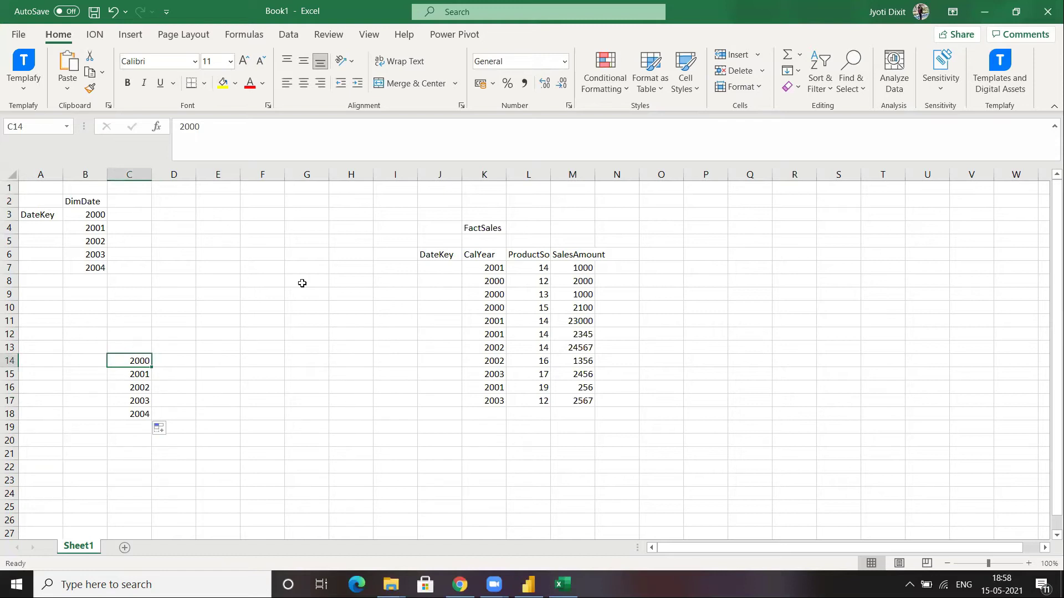
left_click(80, 360)
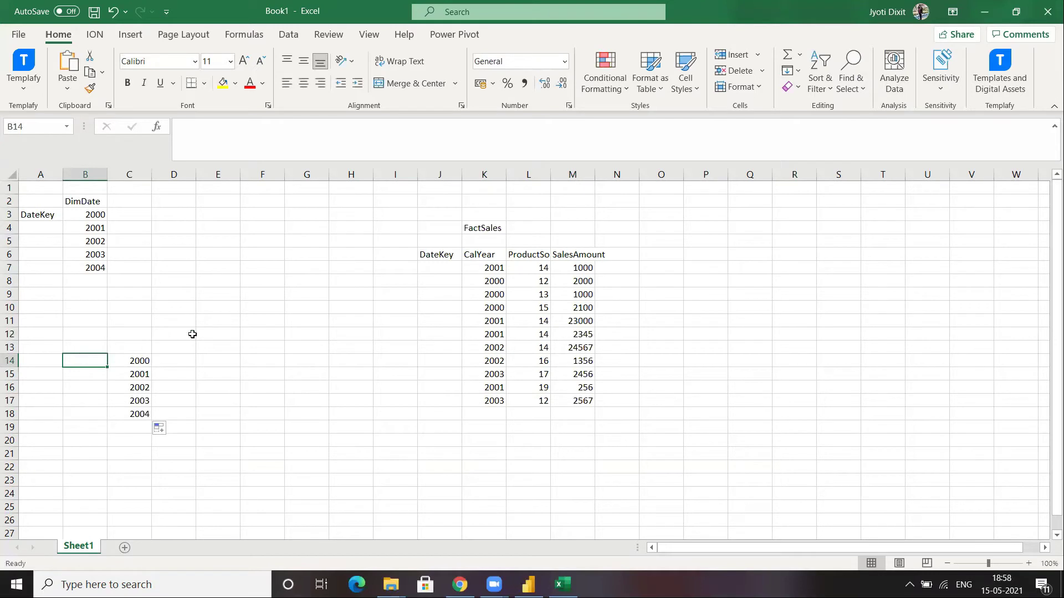
left_click_drag(432, 253, 583, 403)
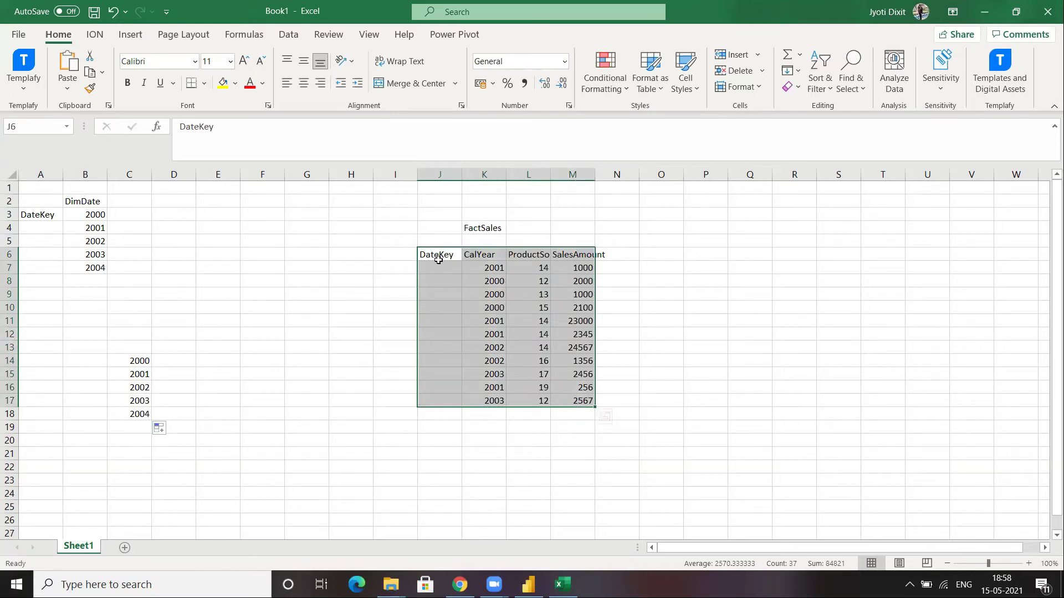
left_click(376, 304)
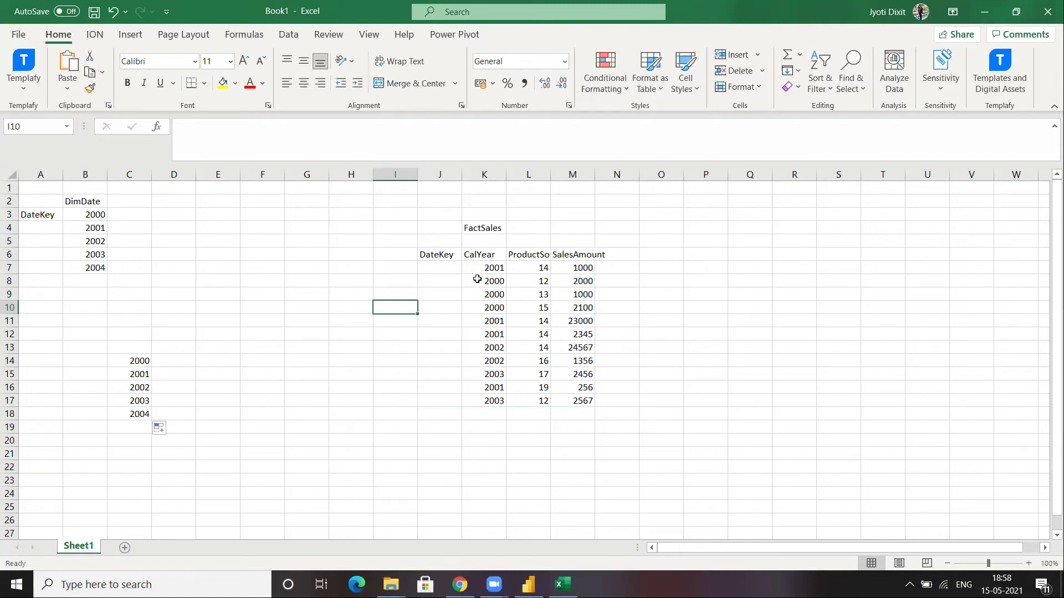
Highlight the FactSales rows for CalYear 2000, K8:M10, with a yellow fill
left_click_drag(473, 282, 579, 294)
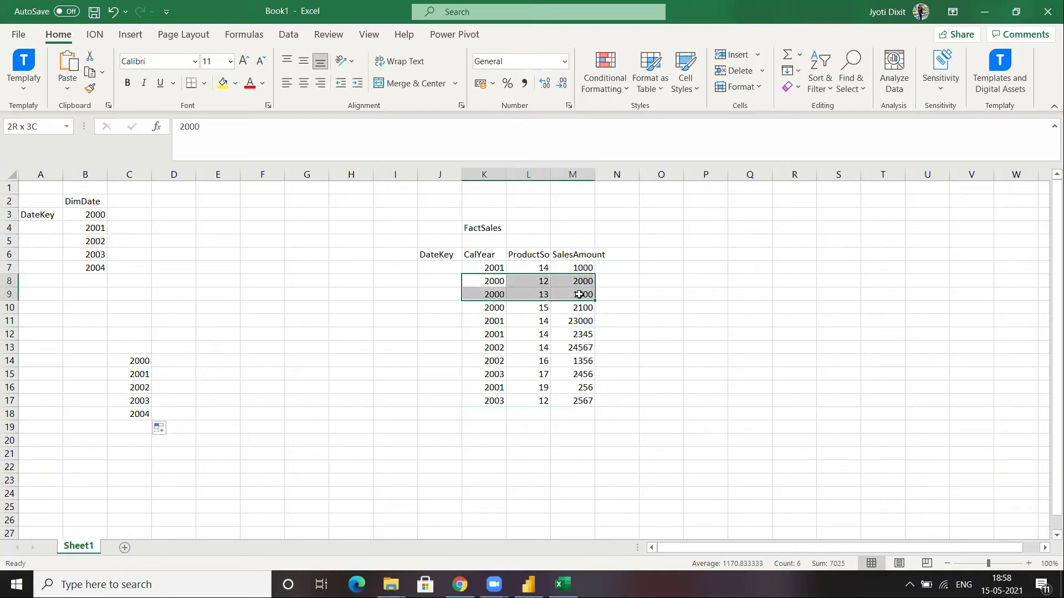
left_click(222, 83)
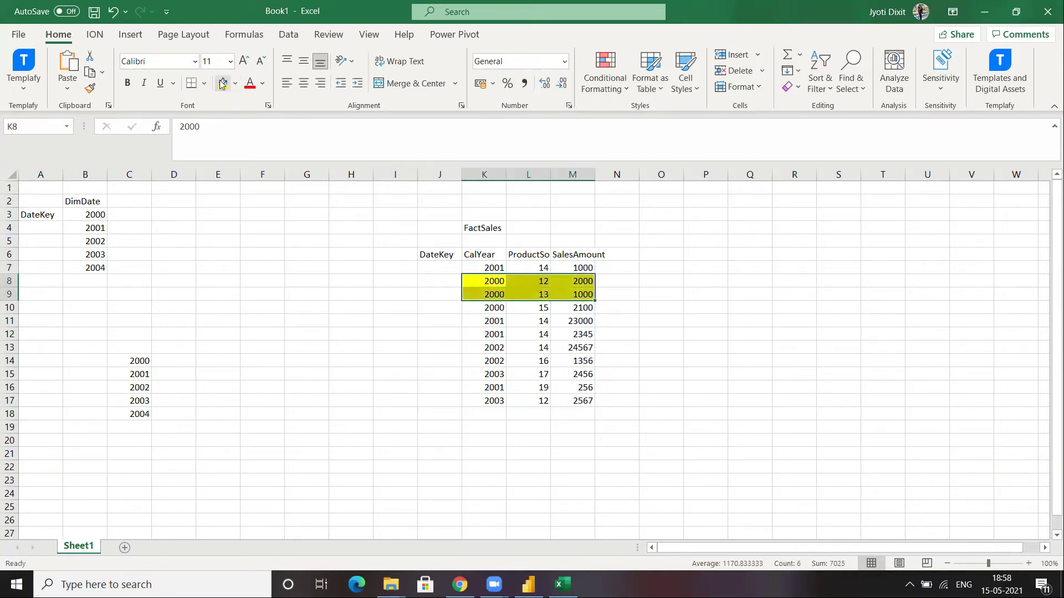
left_click(471, 306)
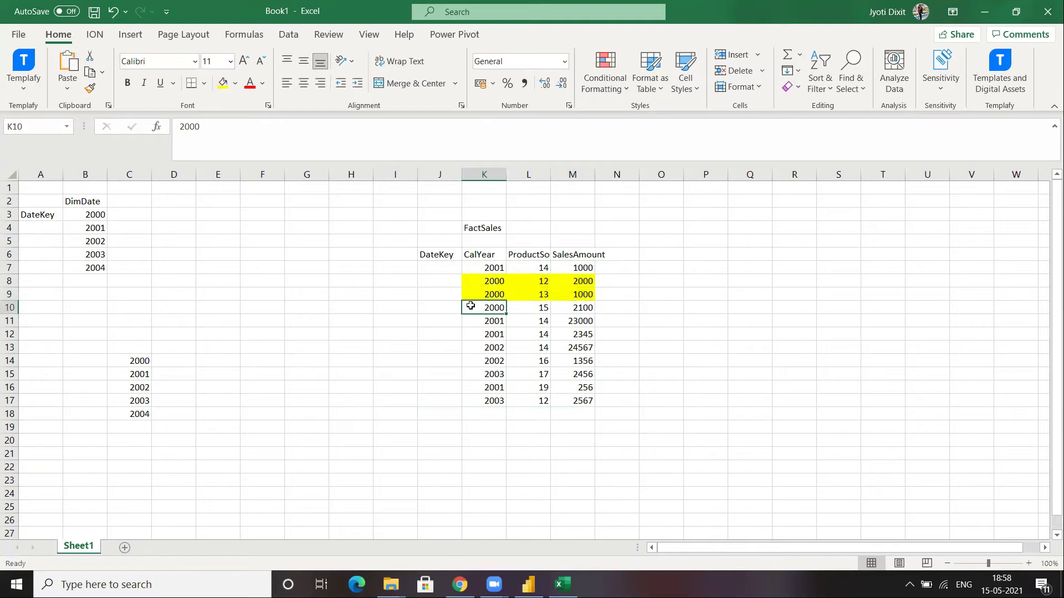
key("shift+Right")
key("shift+Right")
key("shift+Right")
key("shift+Left")
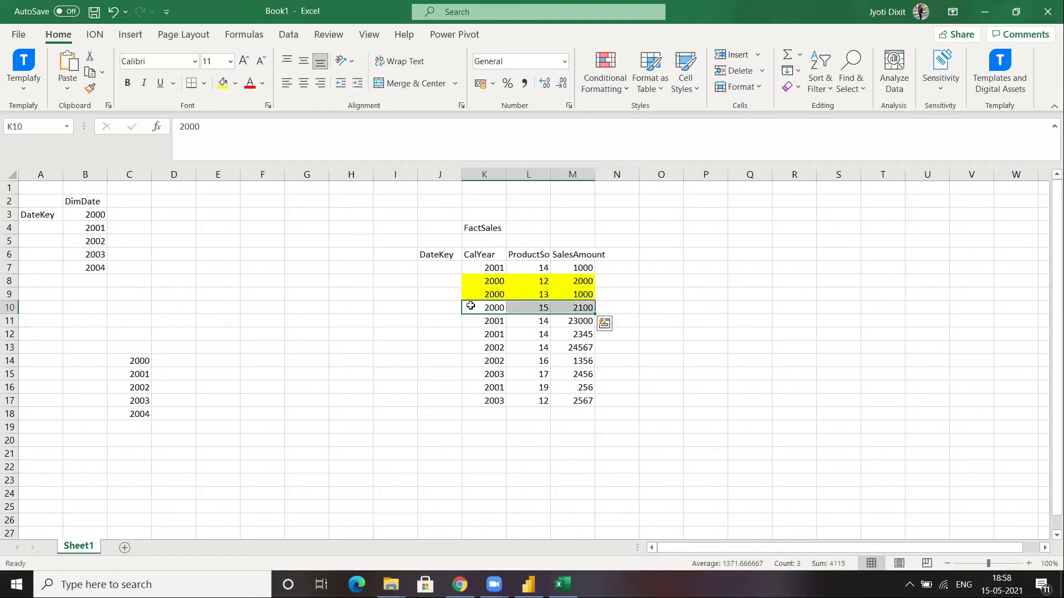
left_click(222, 83)
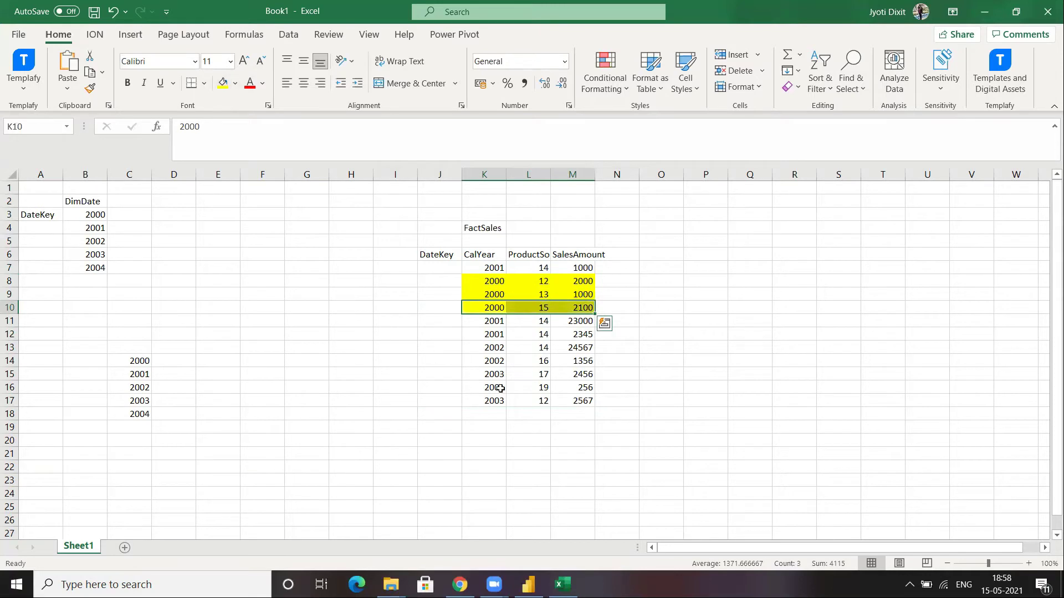
Enter 5100 in D14 as the total sales amount of the yellow rows for year 2000
left_click(496, 308)
left_click_drag(470, 281, 587, 306)
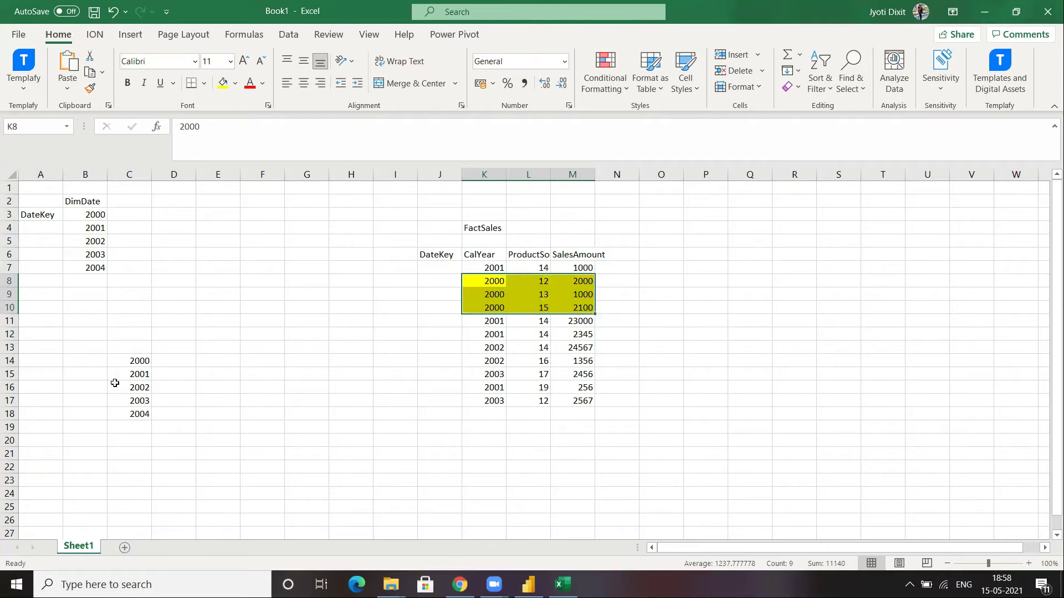
left_click(182, 361)
type("5100")
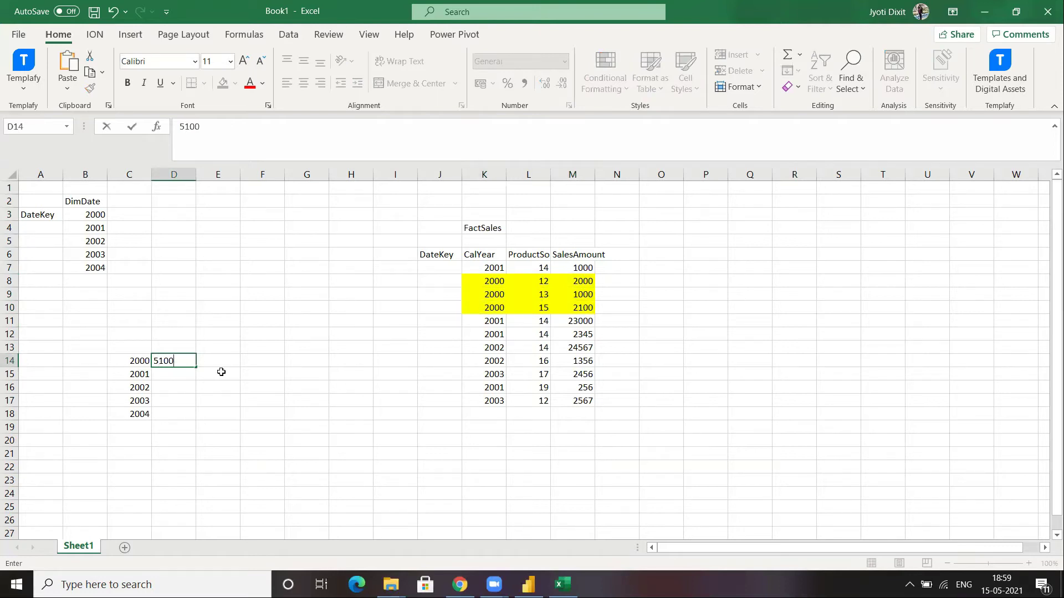
key("Return")
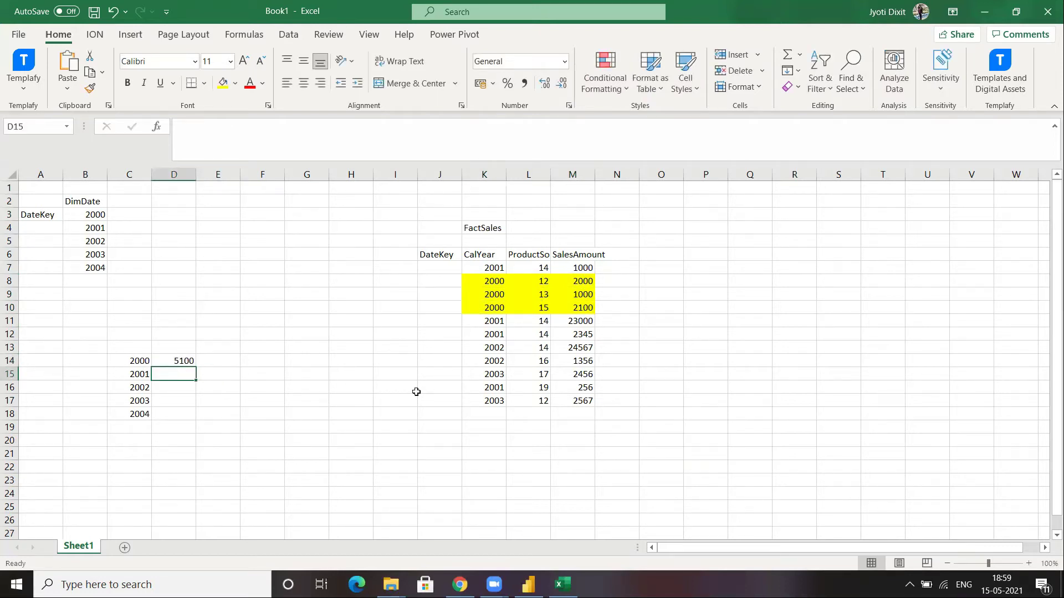
Highlight the FactSales rows for CalYear 2001 in K11:M12 and K16:M16 with an orange fill
left_click_drag(476, 319, 575, 332)
left_click_drag(575, 333, 574, 332)
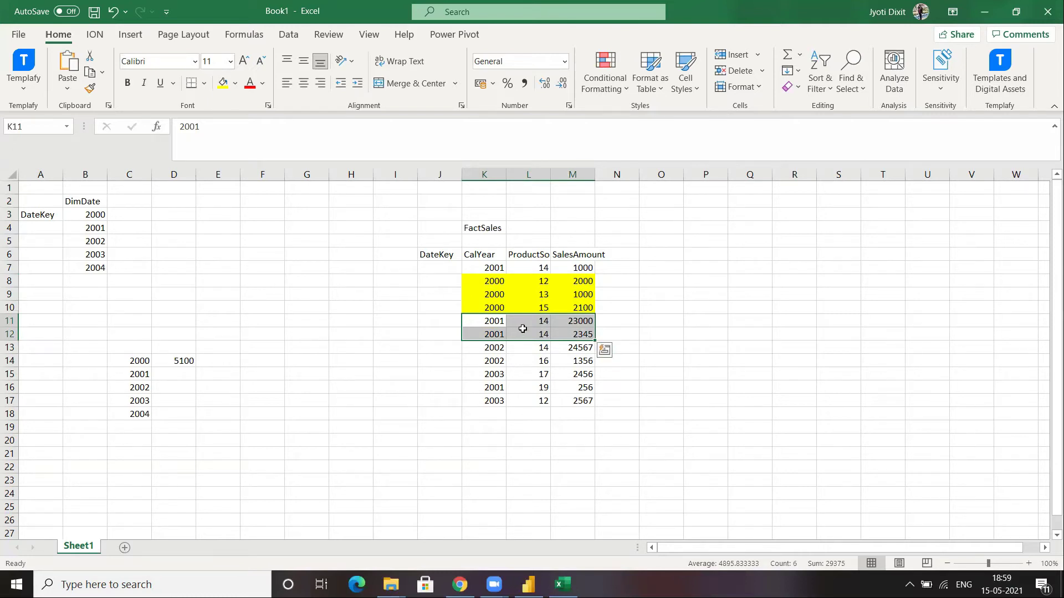
left_click(236, 85)
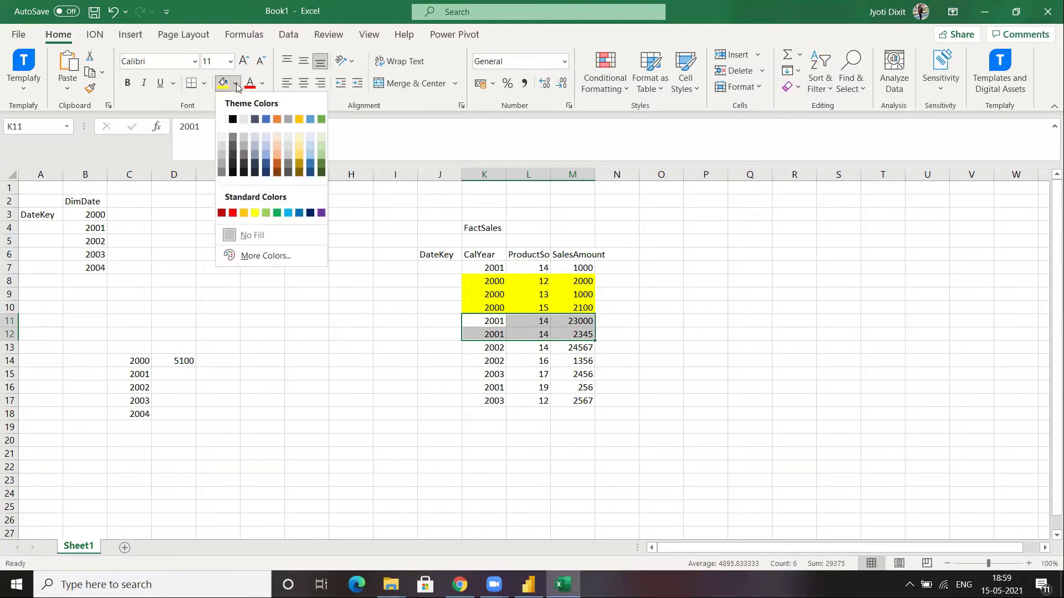
left_click(243, 213)
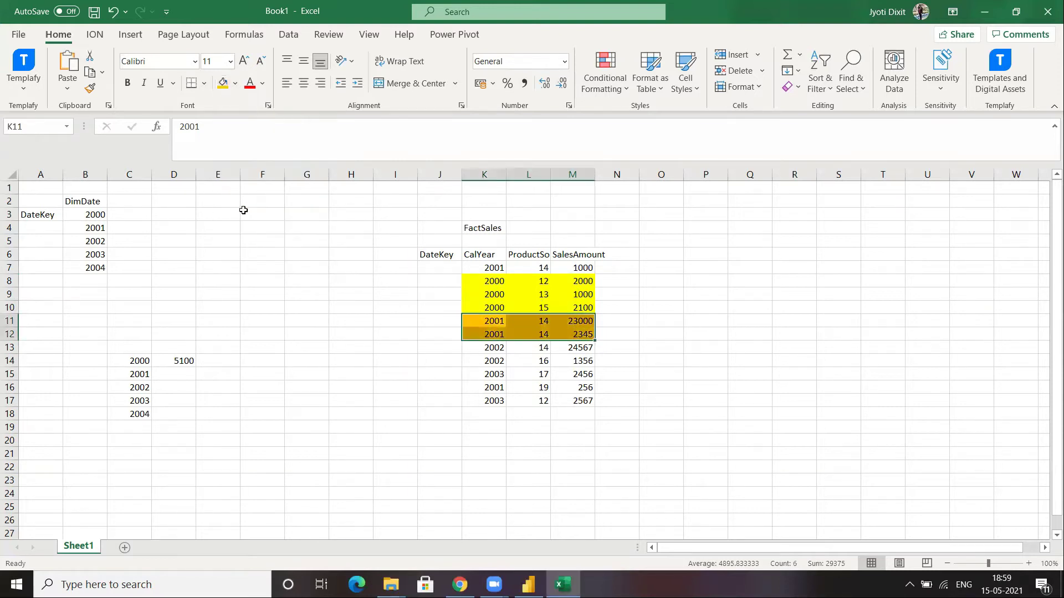
left_click(486, 388)
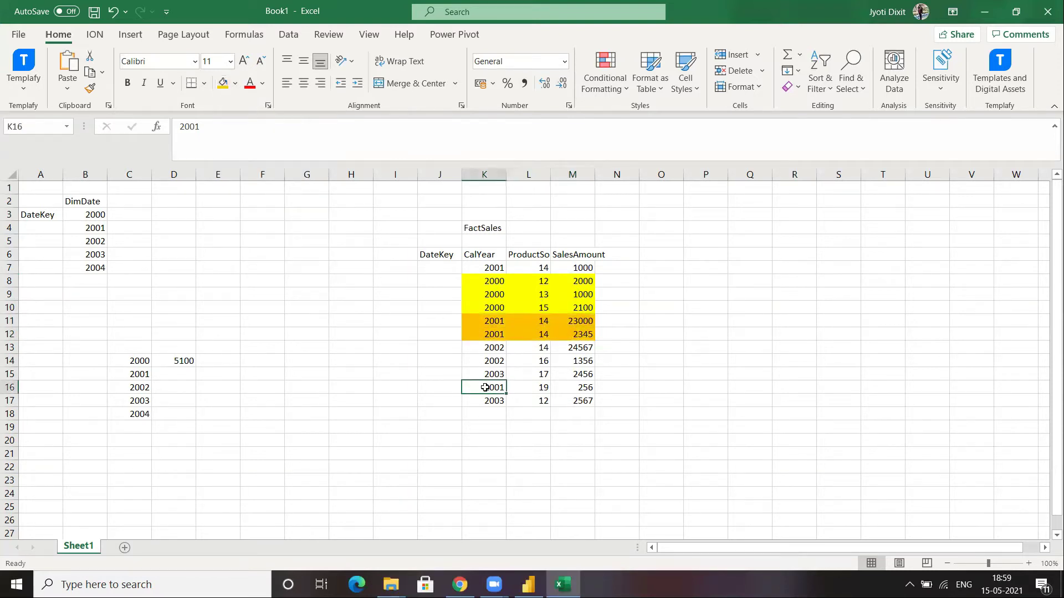
left_click_drag(486, 388, 579, 387)
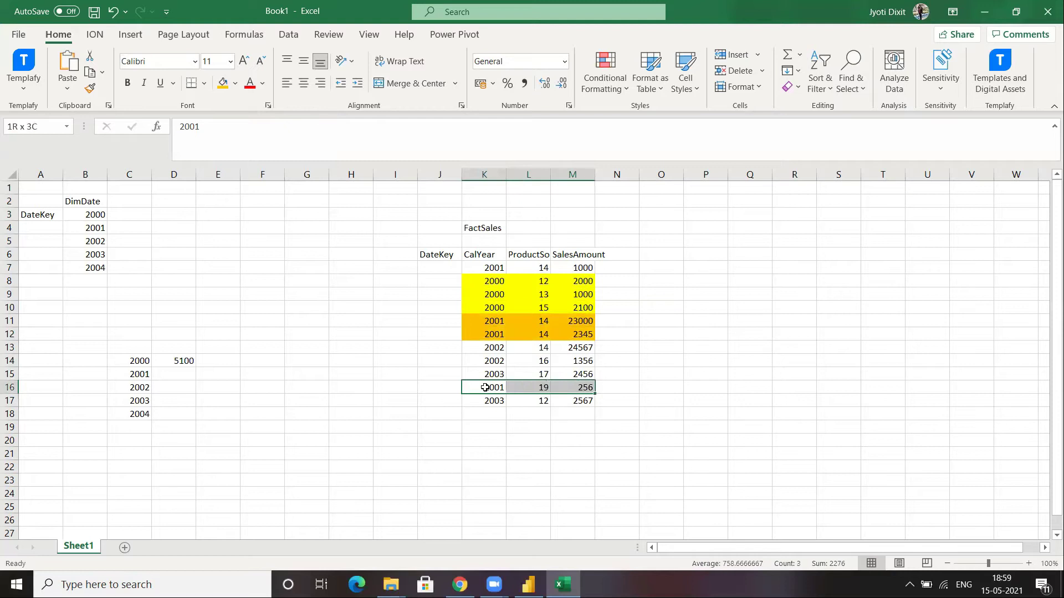
left_click(221, 83)
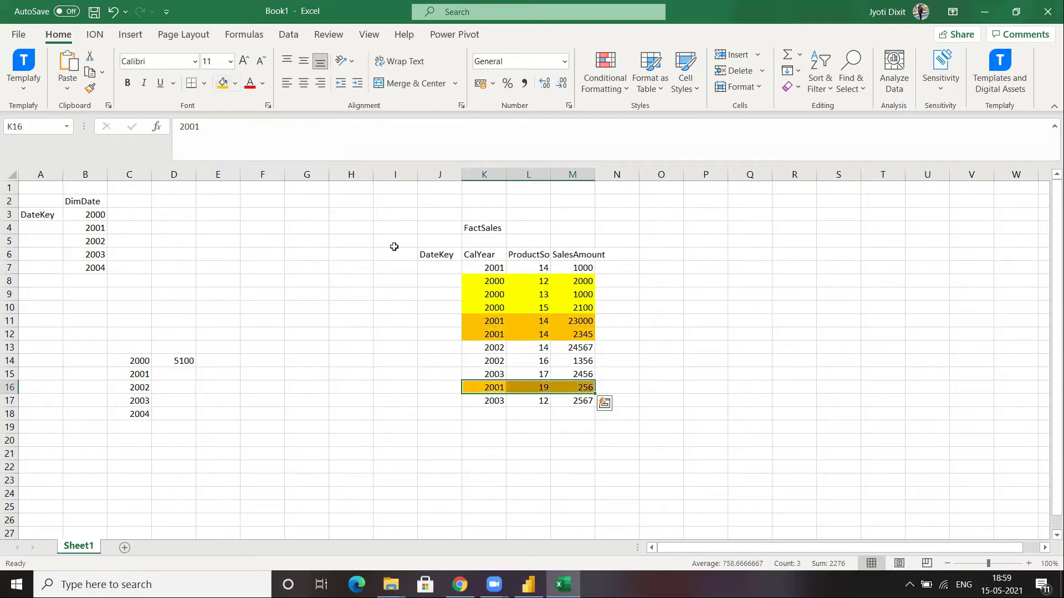
left_click(178, 373)
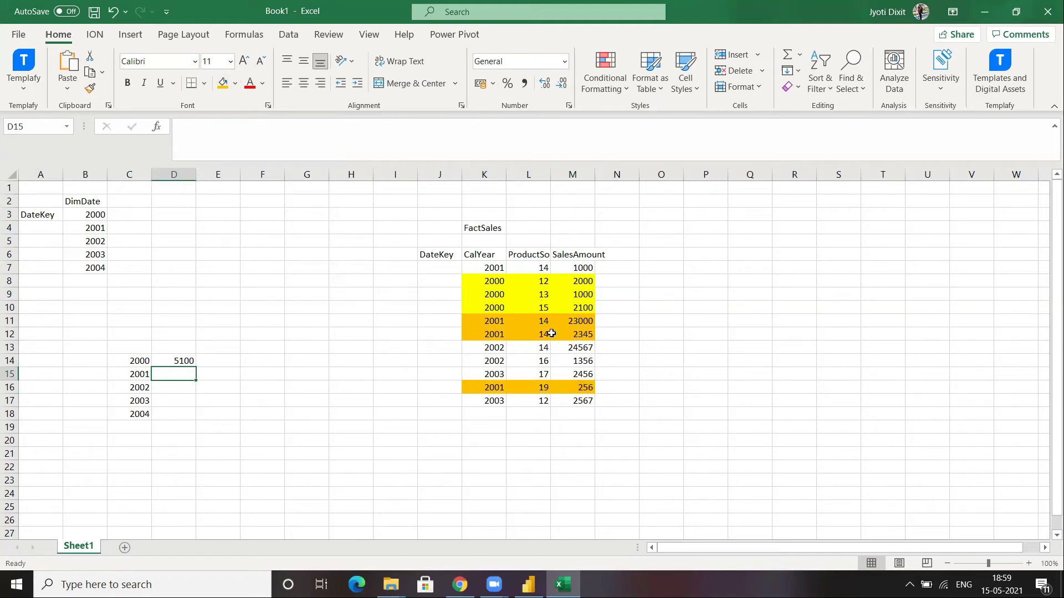
left_click_drag(482, 350, 579, 359)
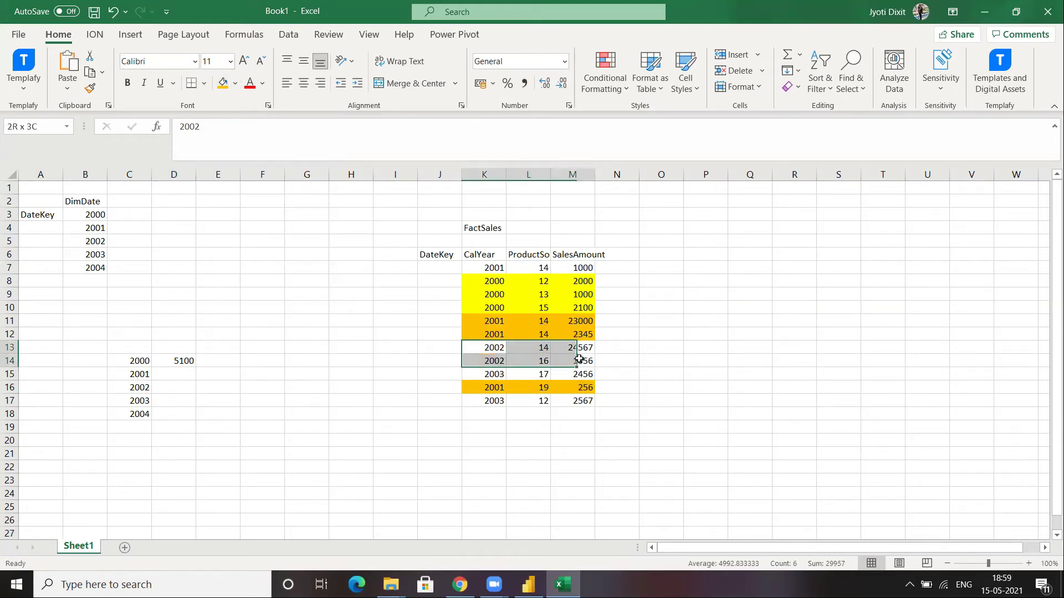
left_click(464, 373)
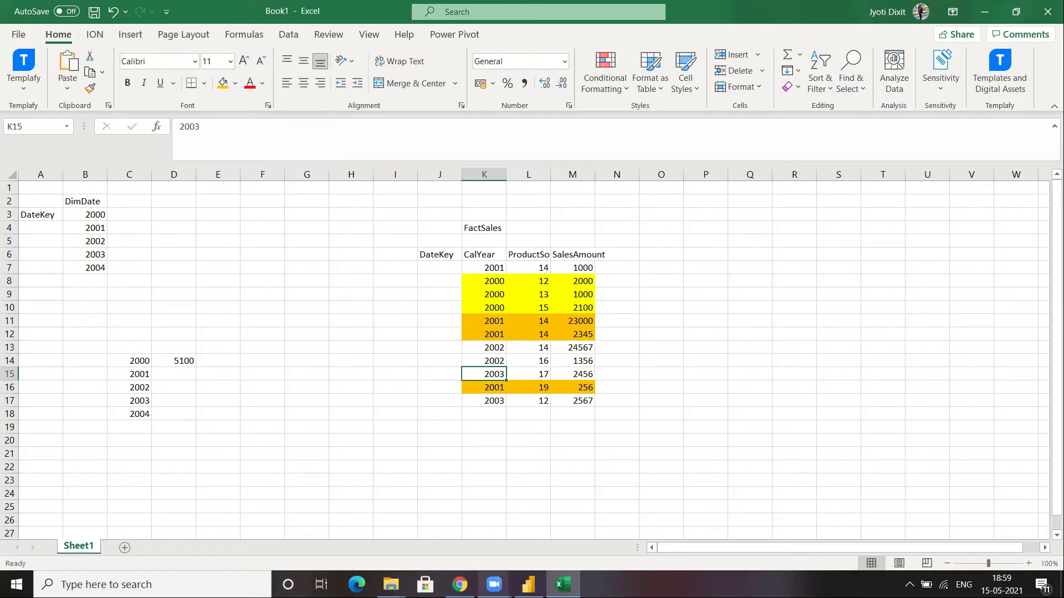
Switch to Power BI Desktop and set the cross filter direction of the DimDate–FactSales relationship to Single
mouse_move(528, 584)
left_click(528, 521)
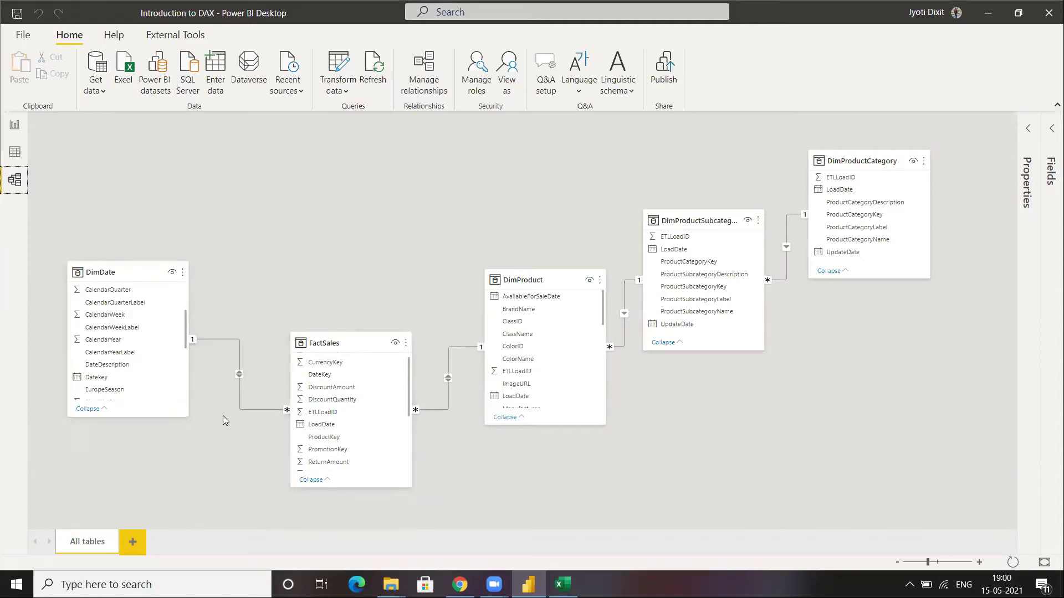
double_click(237, 388)
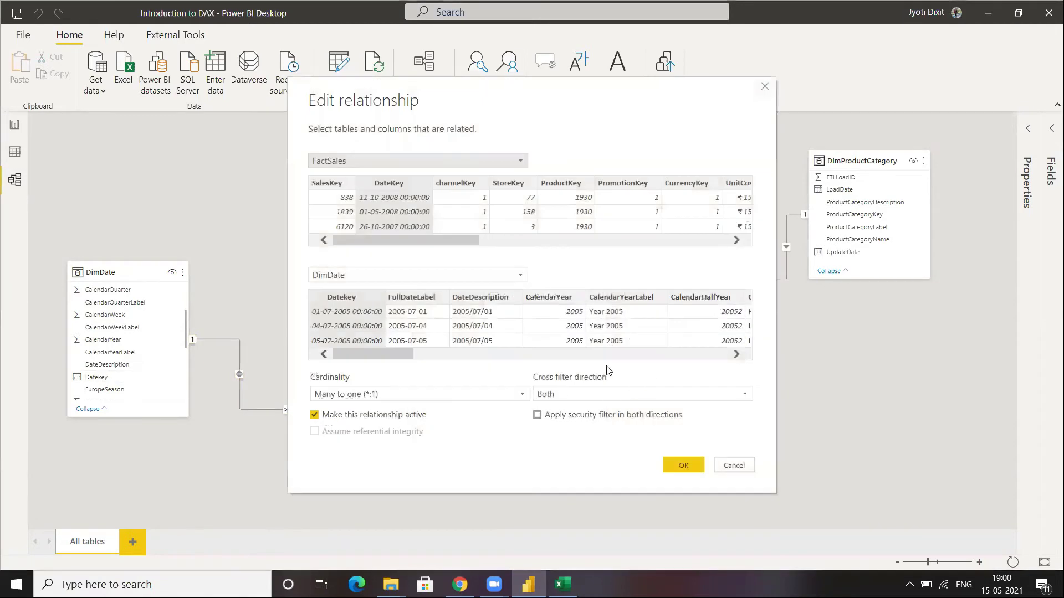
left_click(573, 392)
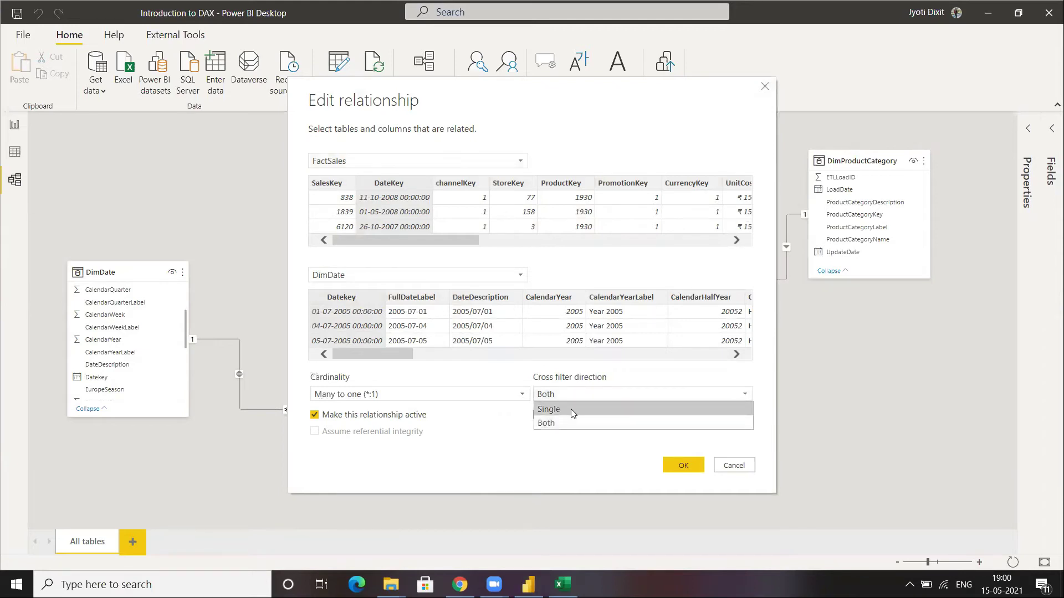
left_click(570, 409)
left_click(696, 464)
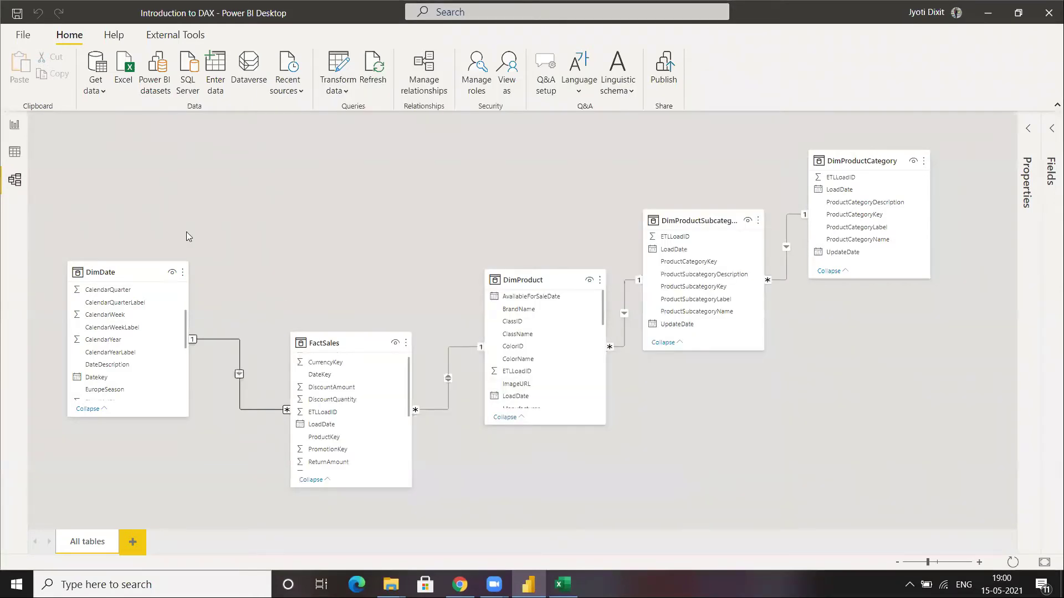
Review the Notes page on important aspects of a relationship alongside the DimDate–FactSales link in the model diagram
left_click(15, 125)
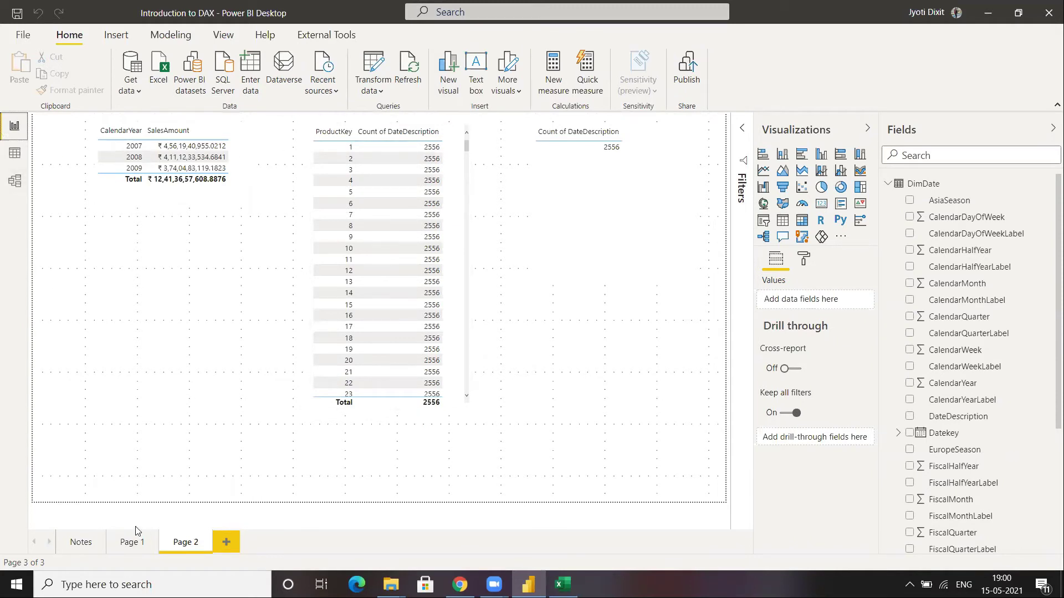
left_click(76, 541)
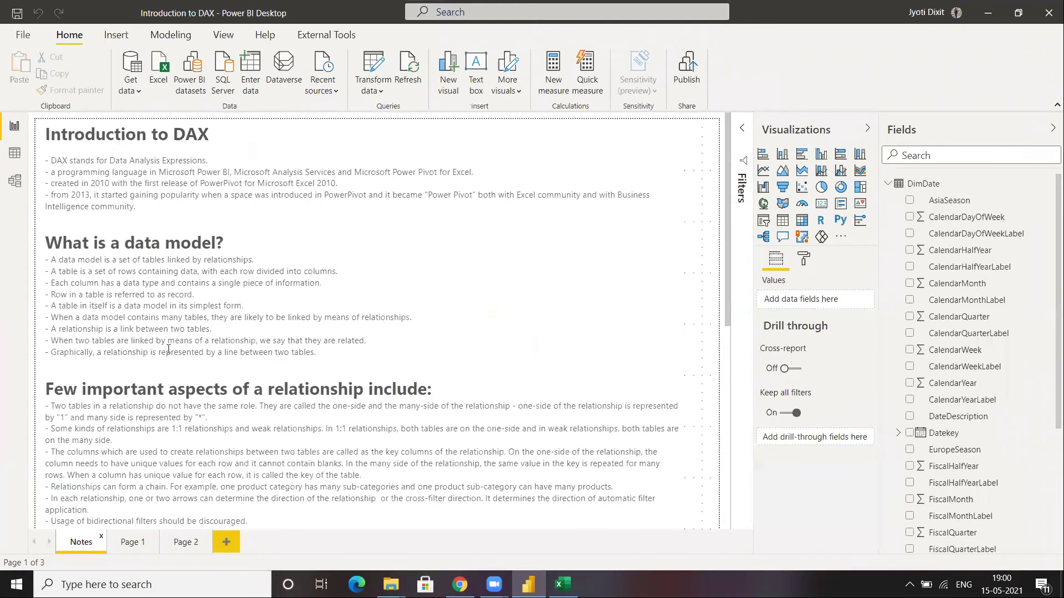
scroll(65, 321, "down", 2)
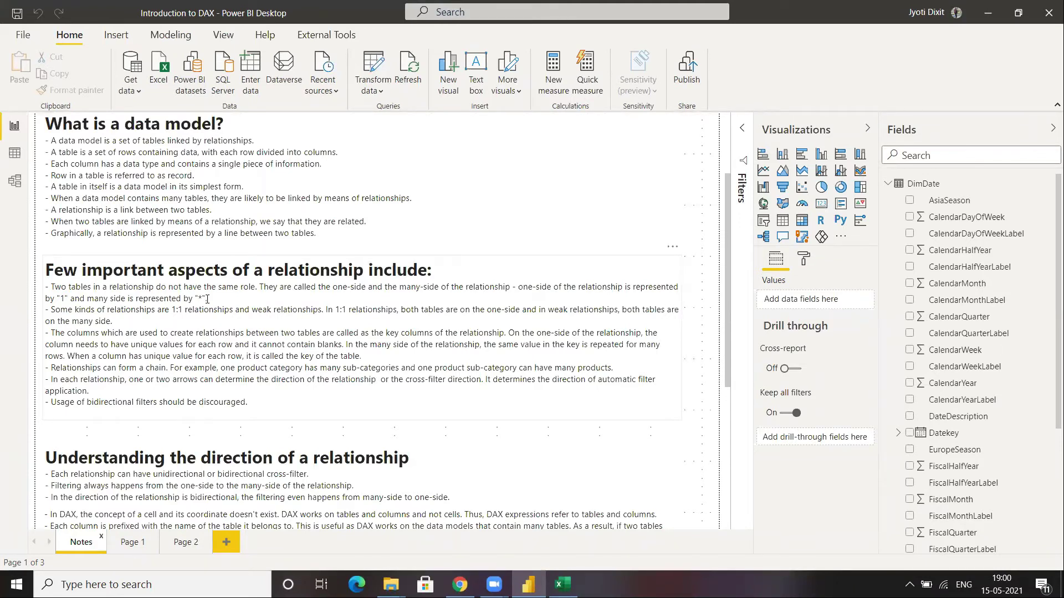
left_click(15, 180)
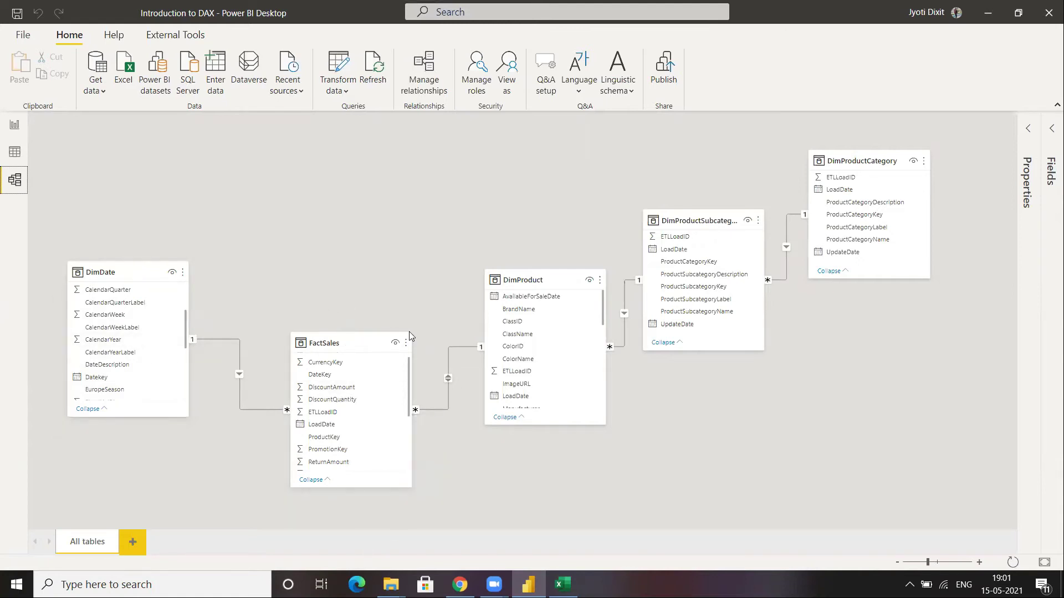
left_click(261, 410)
left_click(312, 242)
left_click(14, 125)
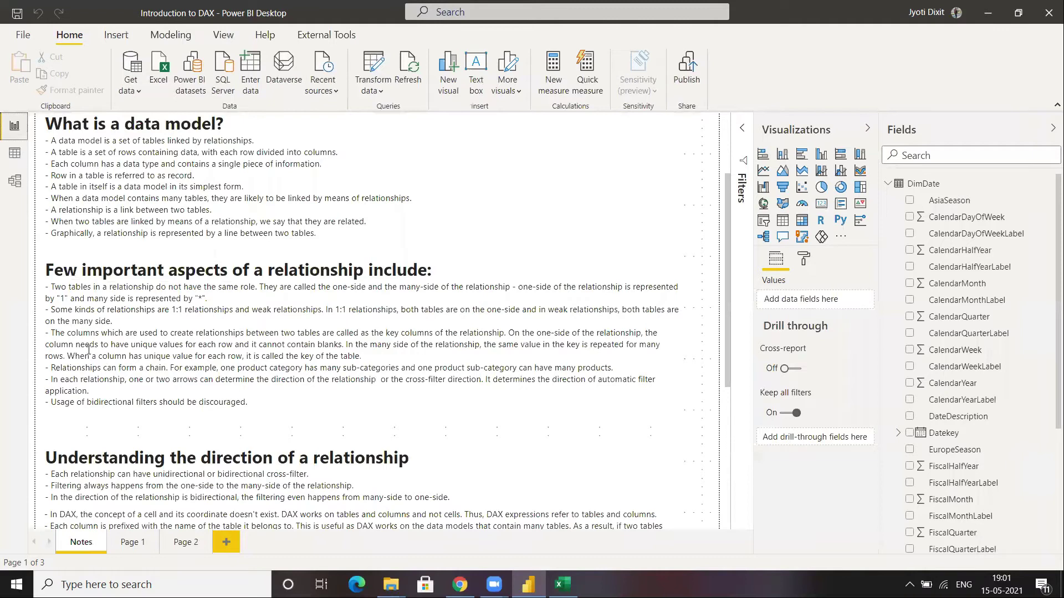
scroll(88, 349, "down", 1)
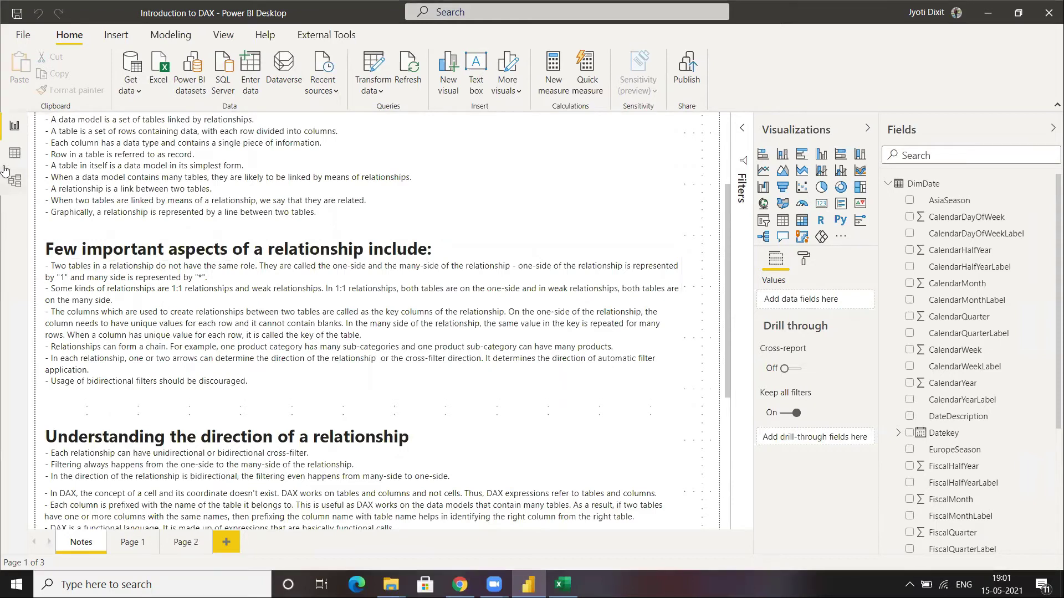
left_click(14, 181)
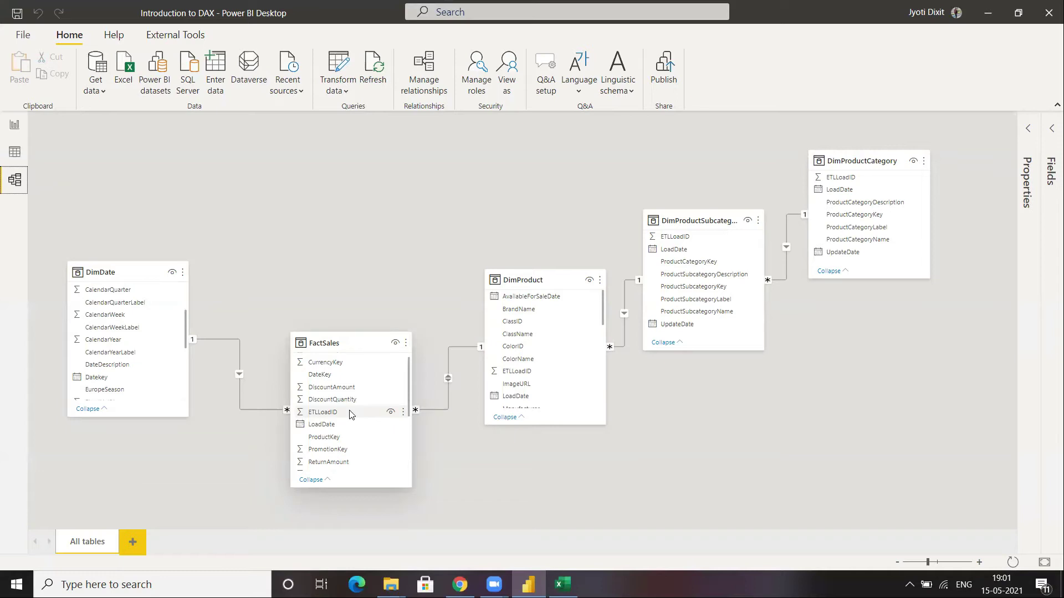
left_click(14, 125)
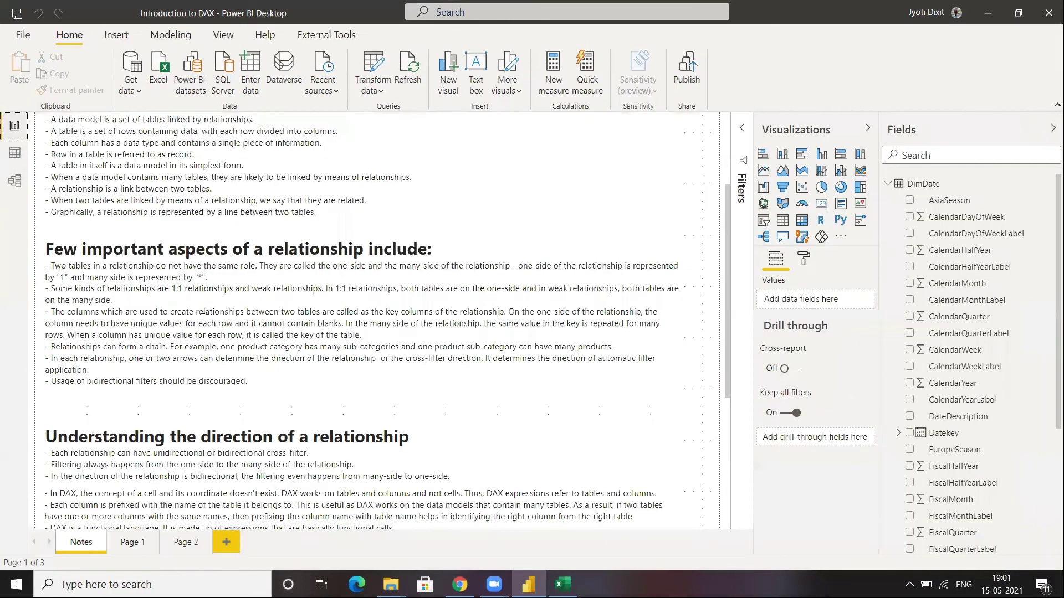
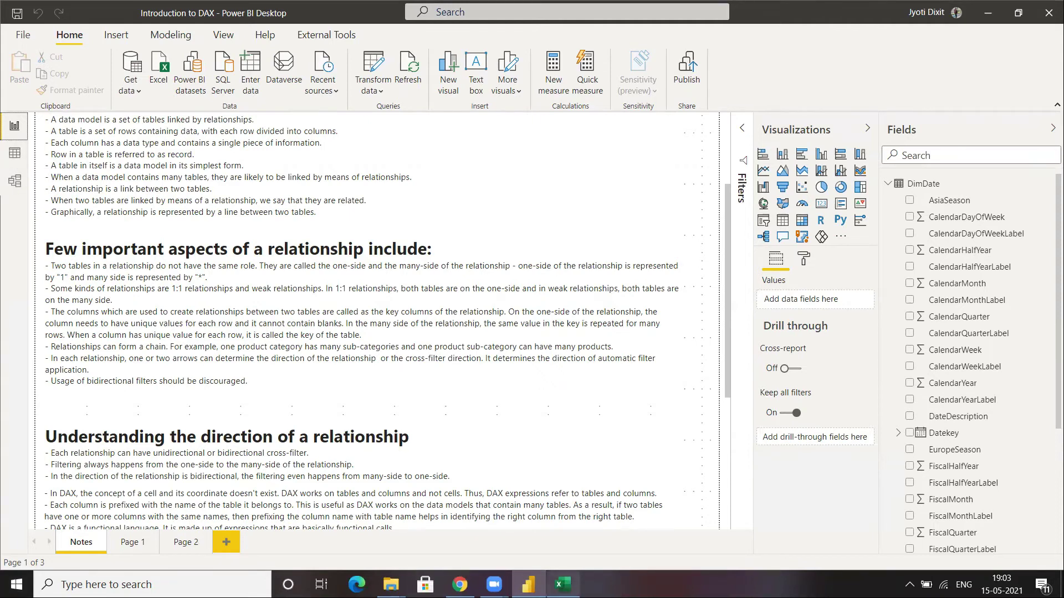
Switch to the Book1 workbook in Excel and add a new worksheet, selecting cell C7 on it
left_click(563, 585)
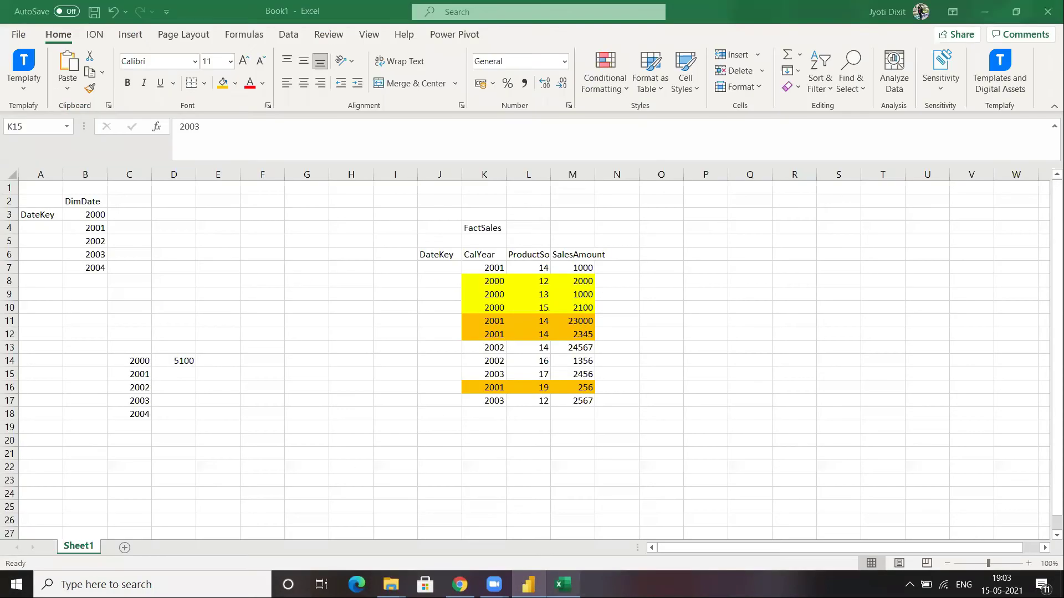
left_click(125, 547)
left_click(136, 269)
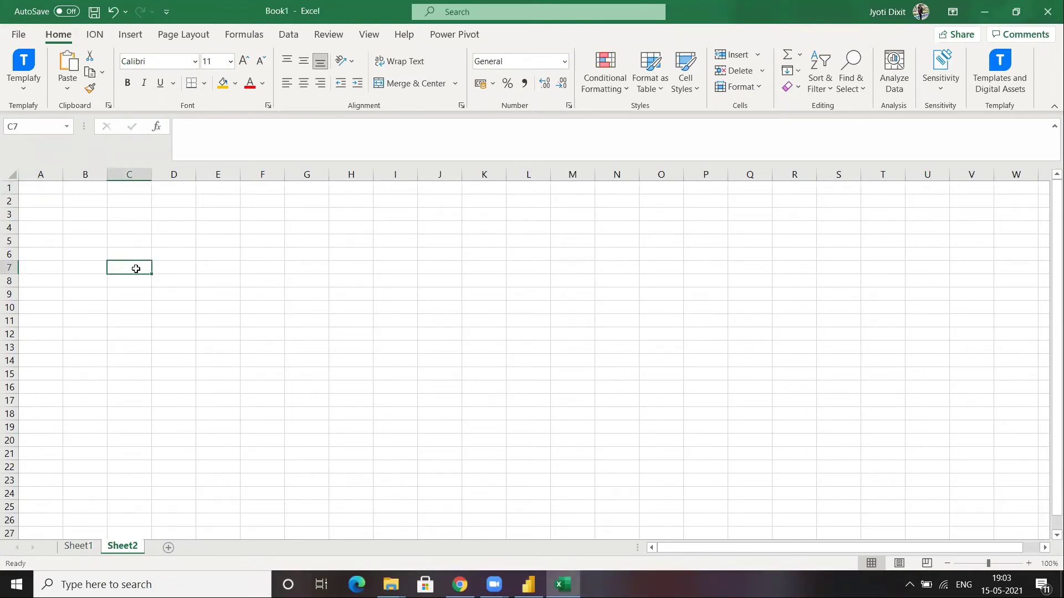
Enter ClientID as a column header in C7
type("Client")
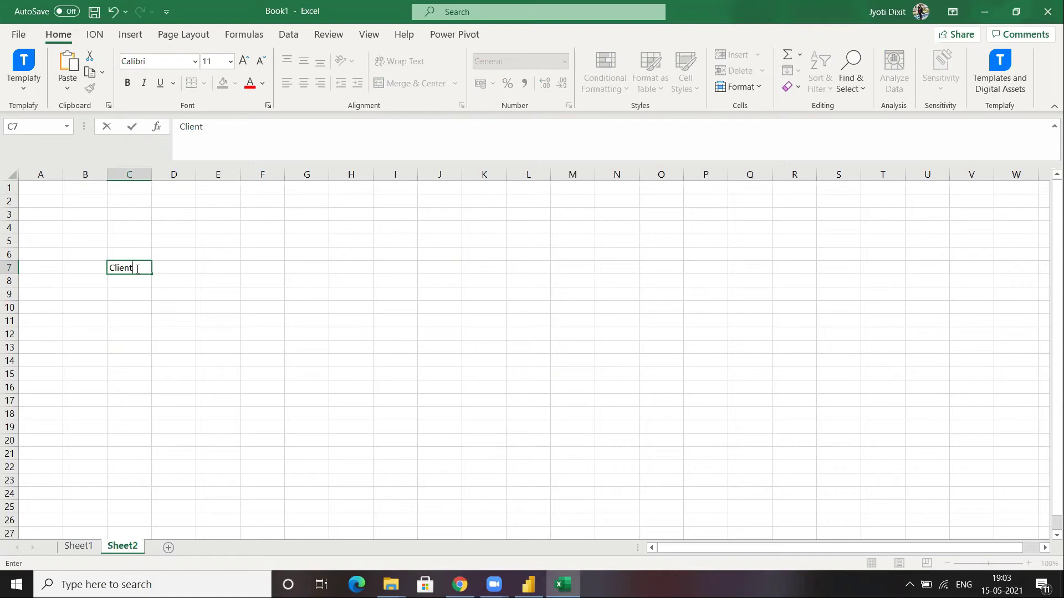
type("D")
left_click(125, 281)
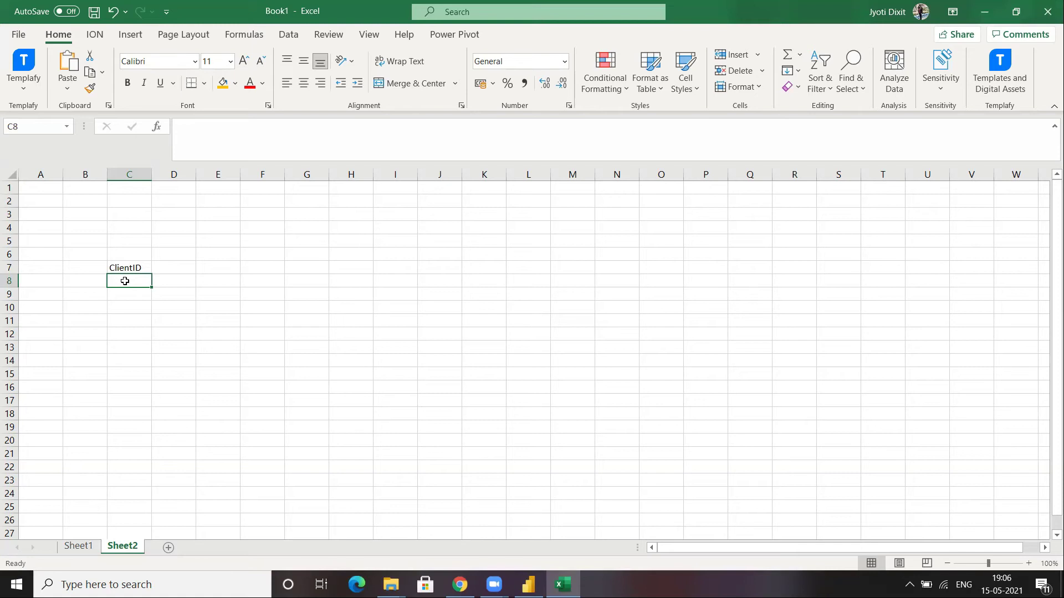
Enter EmpID as the header in C7 and list the IDs 1 to 5 below it in C8:C12
left_click(126, 267)
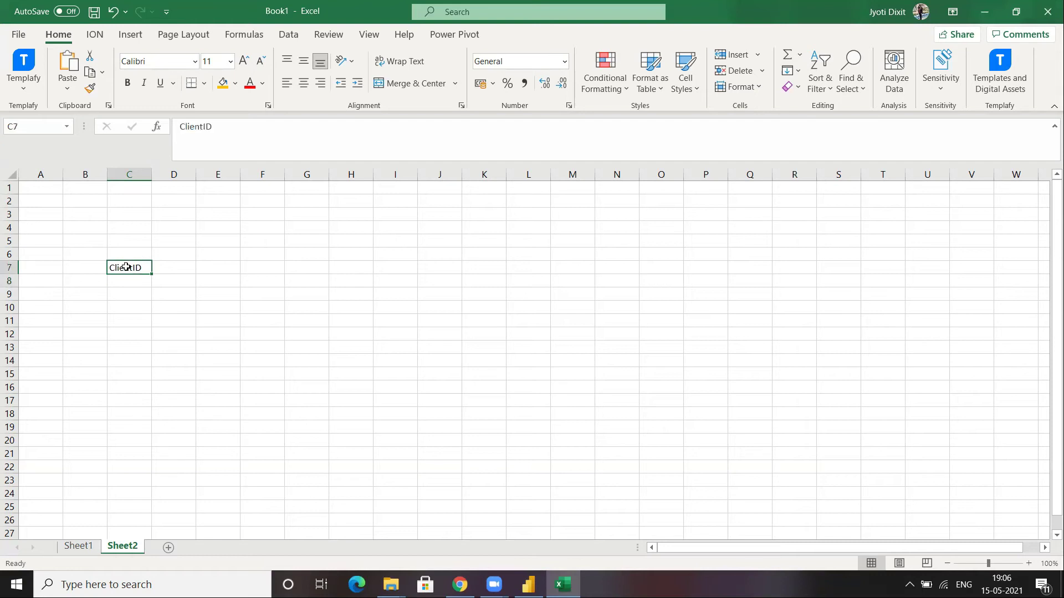
type("EmpID")
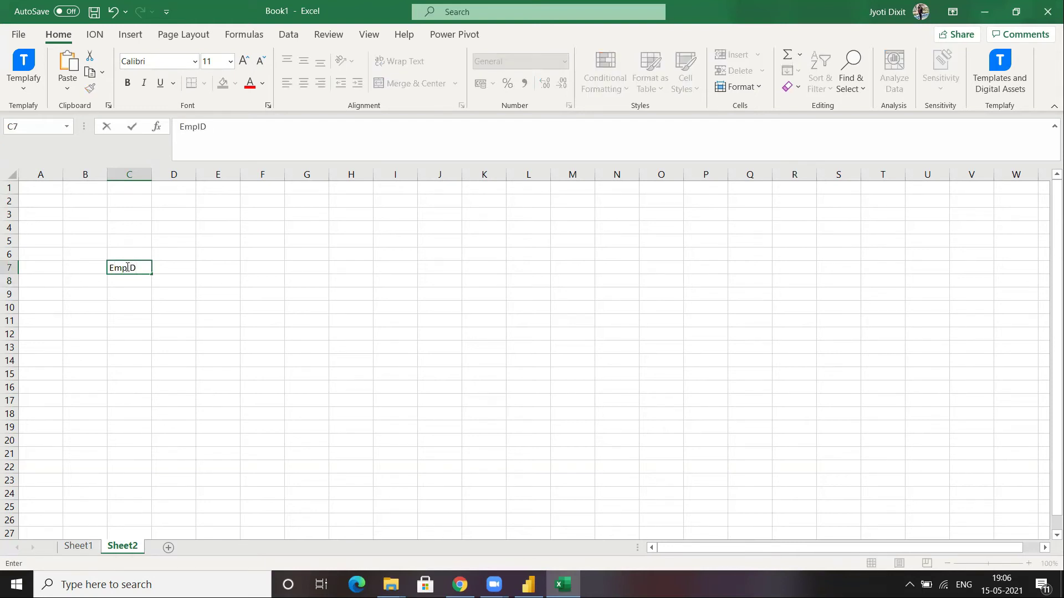
left_click(129, 283)
type("1")
key("Return")
type("2")
key("Return")
type("3")
key("Return")
type("4 5")
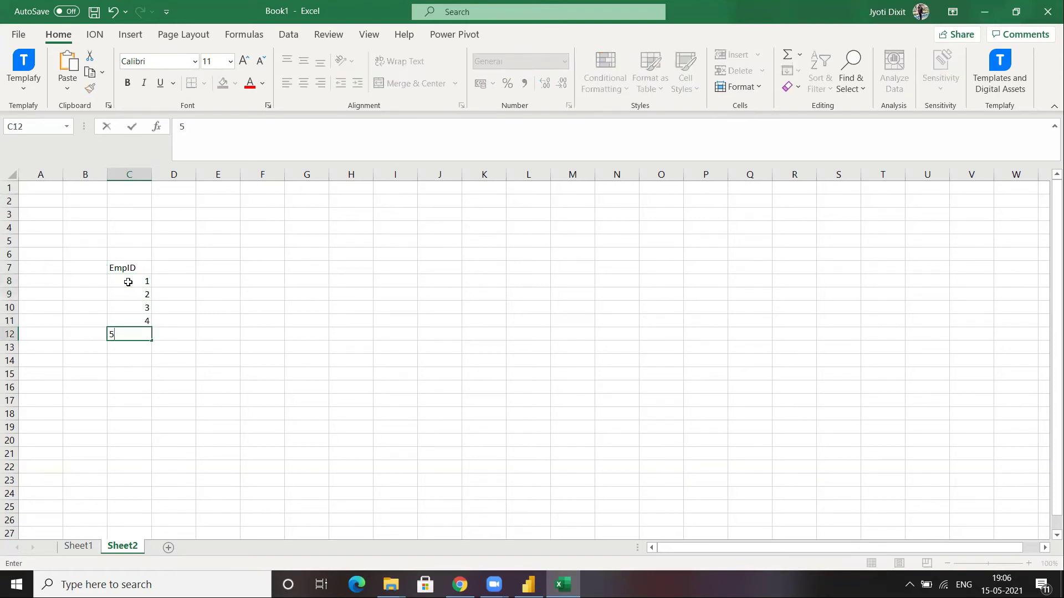
Add a Name column in D7:D12 with the placeholder entries shf, svhj, sjhgv, jghj and ngc
left_click(179, 268)
type("Name")
key("Return")
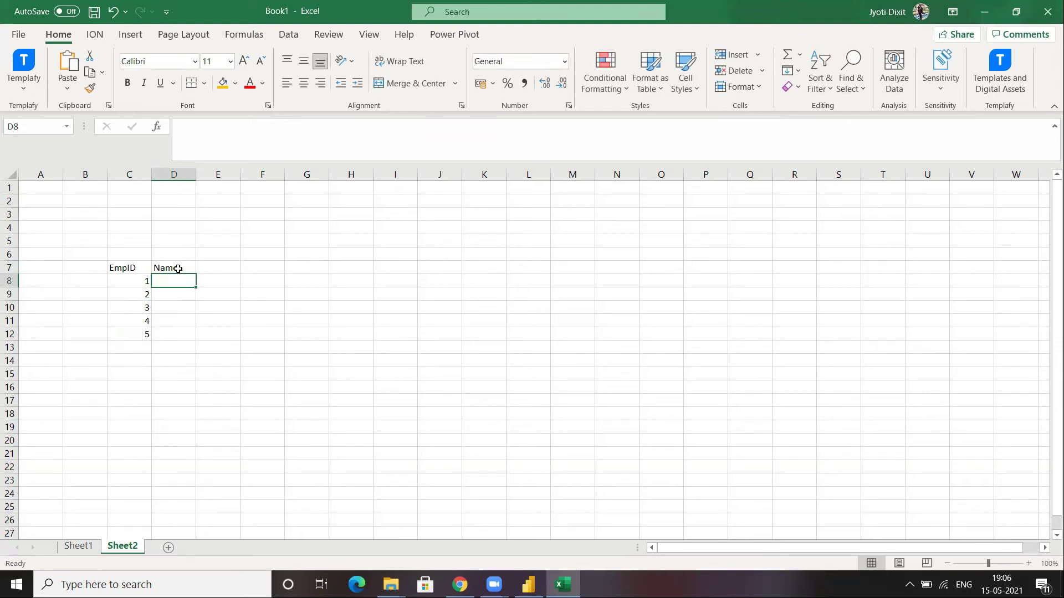
type("shf")
key("Return")
type("svhj")
key("Return")
type("sjhgv")
key("Return")
type("jghj")
key("Return")
type("ngc")
key("Return")
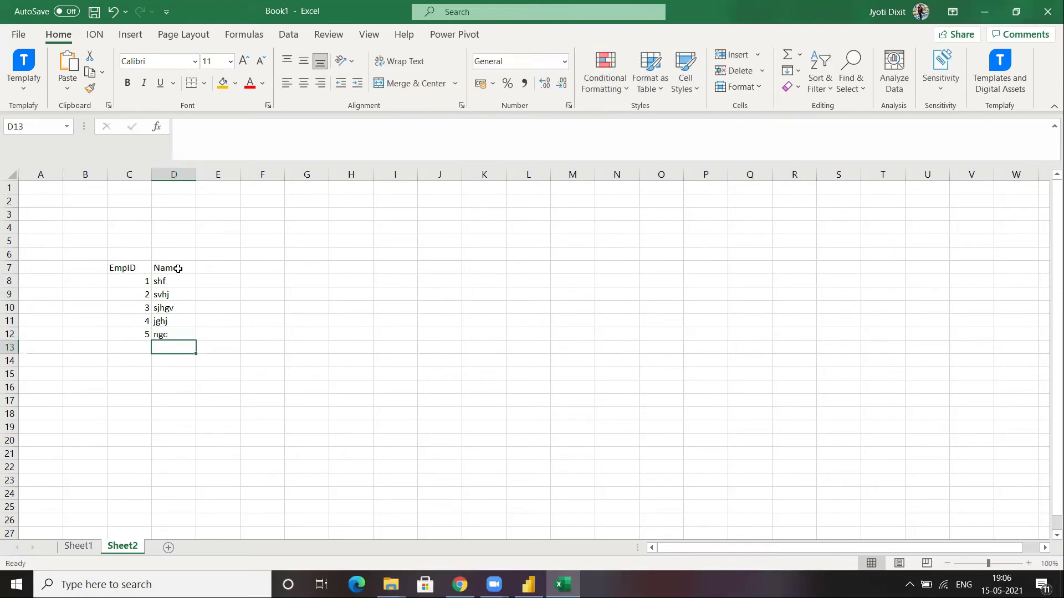
Add a Ph No column in E7:E12 with a made-up phone number for each of the five employees
left_click(223, 269)
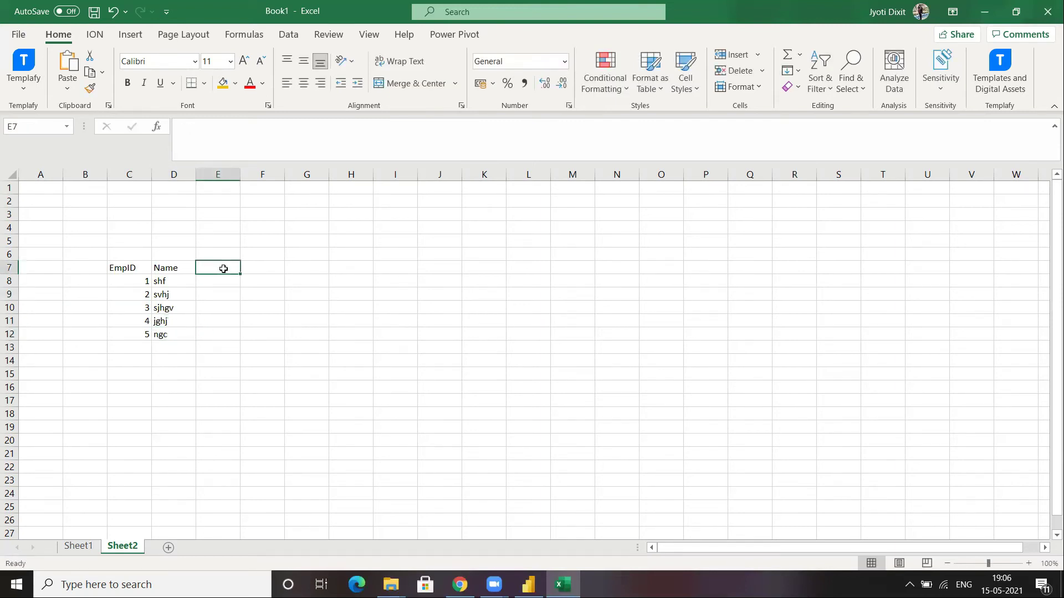
type("Pho")
key("BackSpace")
type("No")
key("Return")
type("125367")
key("Return")
type("12345")
key("Return")
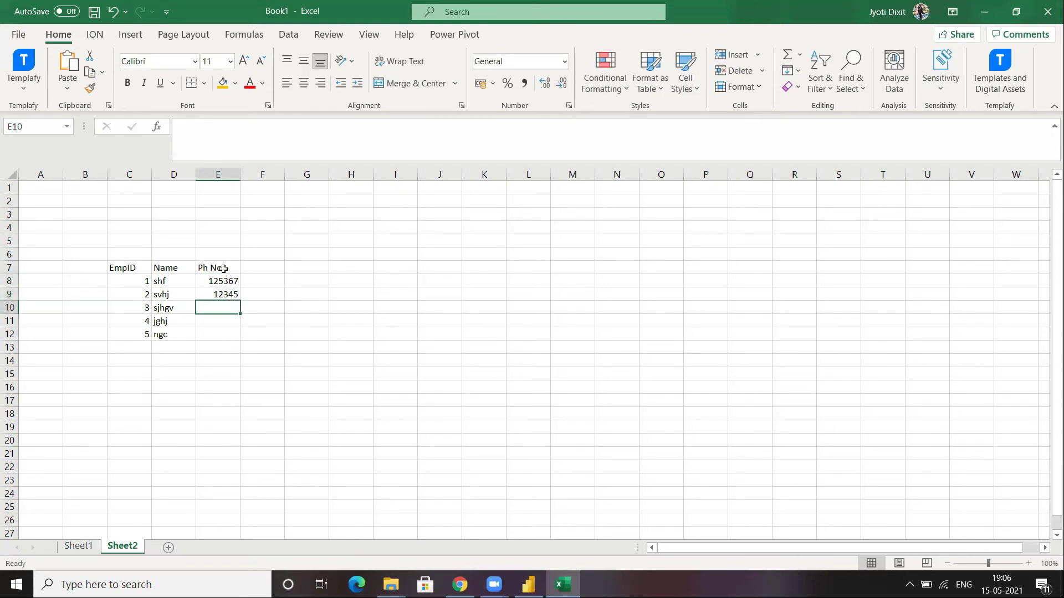
type("3456")
key("Return")
type("12345")
key("Return")
type("2345")
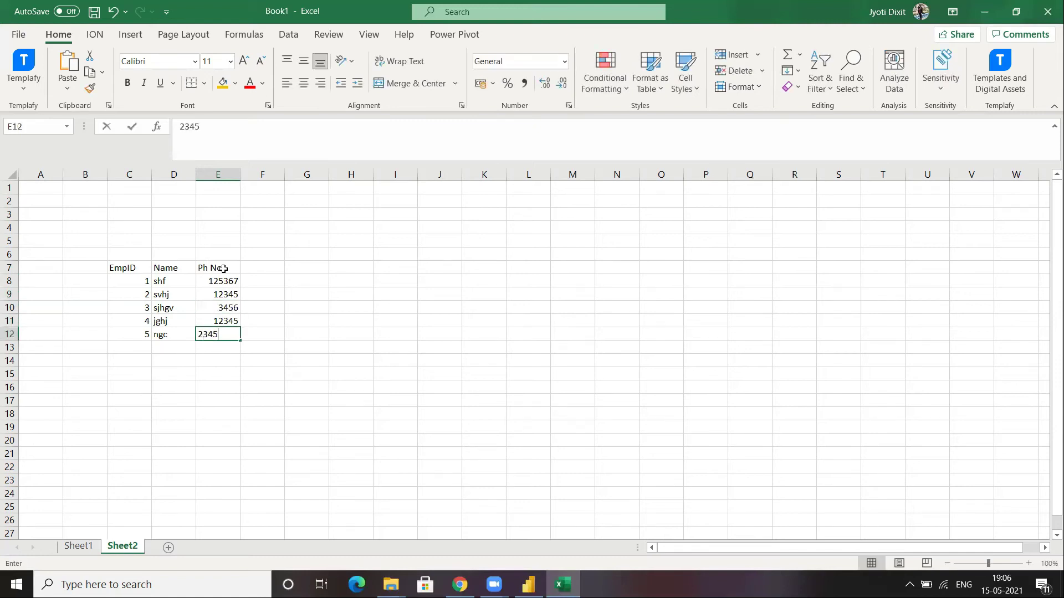
left_click(265, 268)
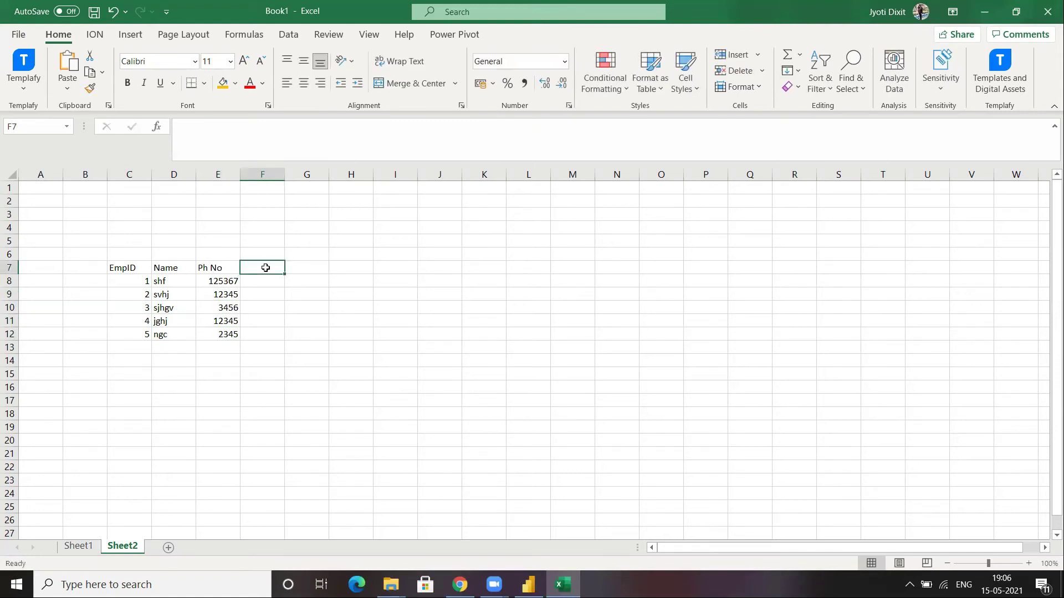
Start a second table in K7:M7 with the headers EmpID, Salary and Credit Bal
left_click(494, 267)
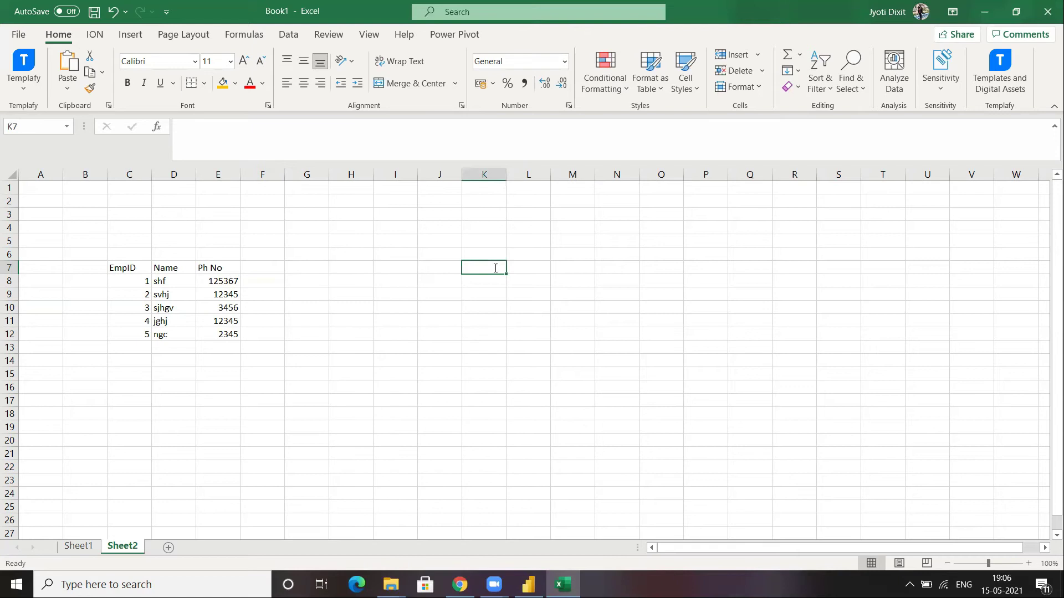
type("EmpID")
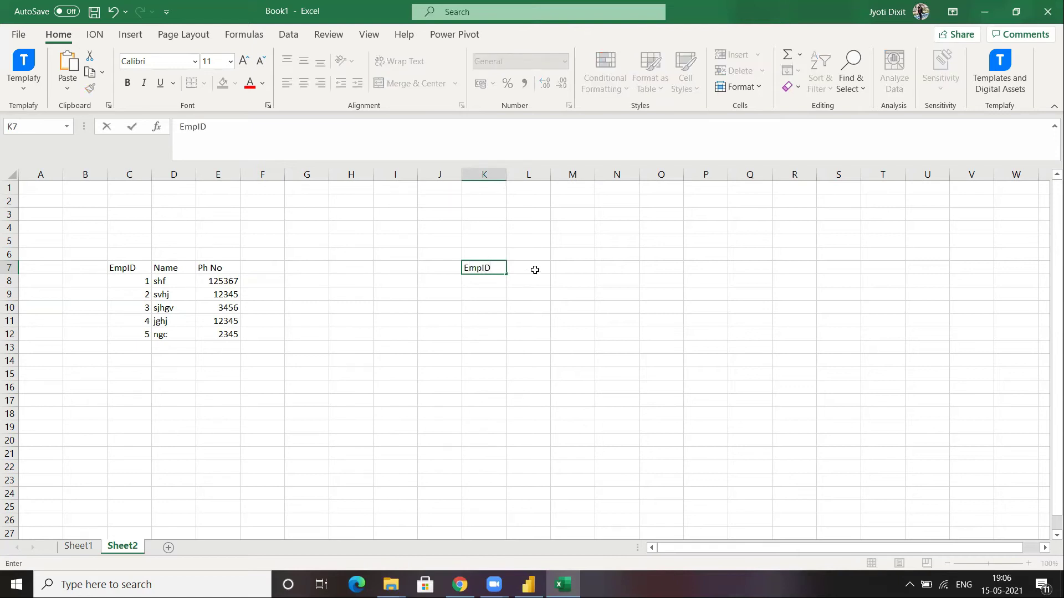
left_click(535, 270)
type("Salary")
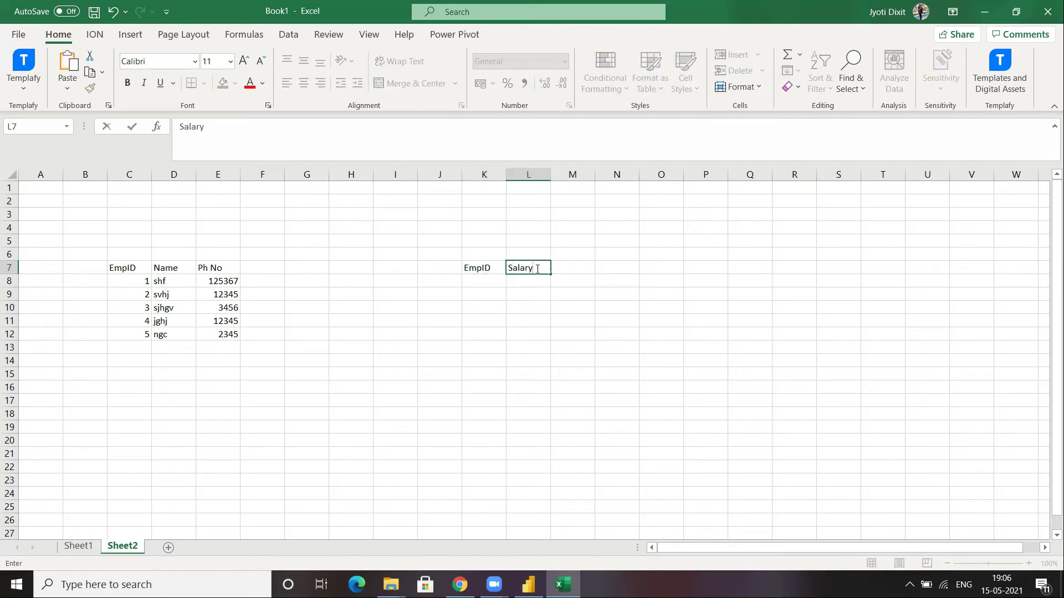
key("Tab")
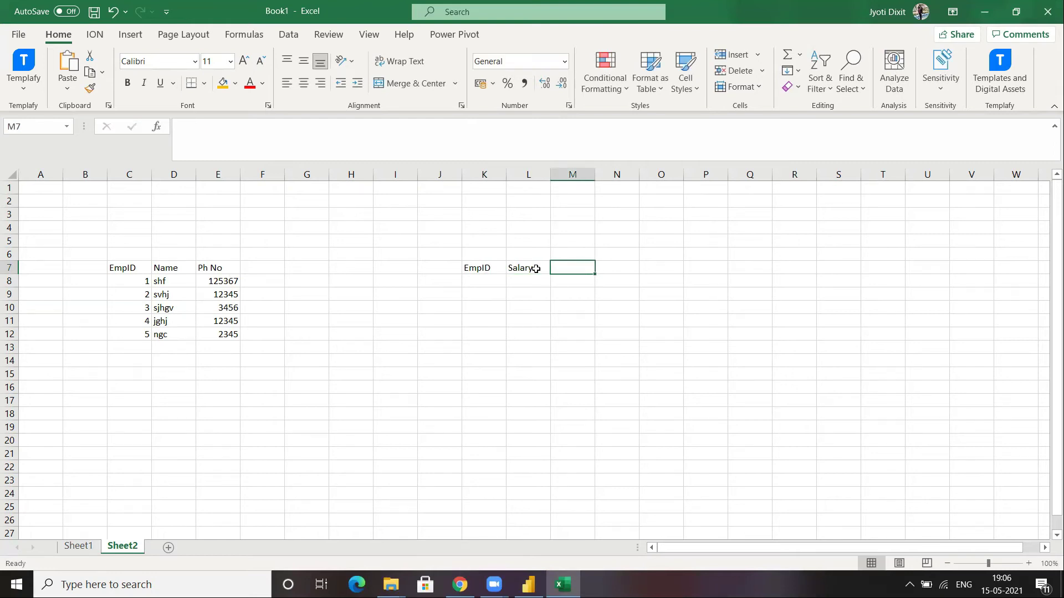
type("Credit")
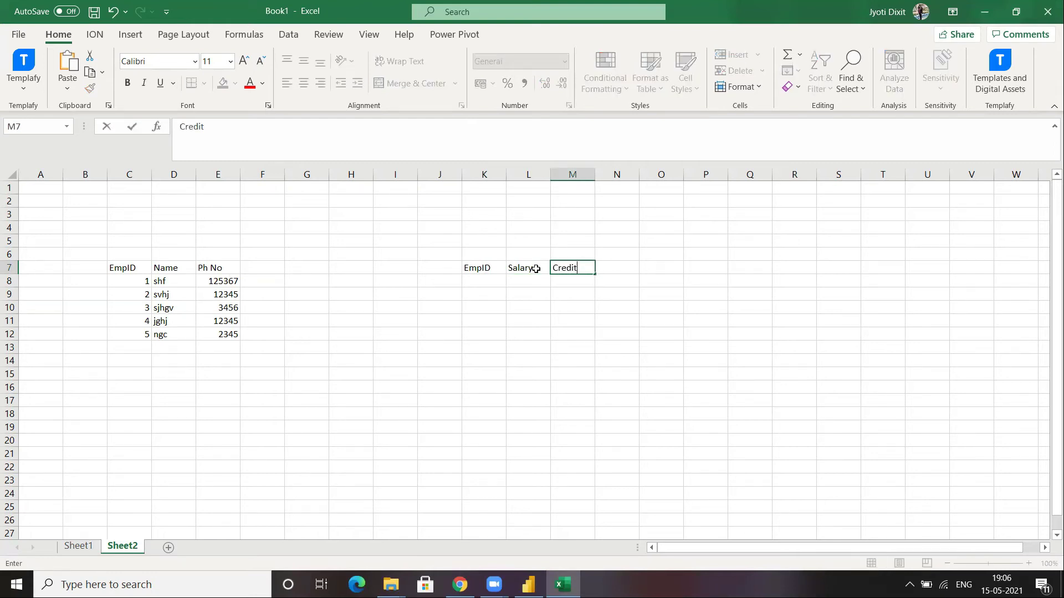
type(" Bal")
List the employee IDs 1 to 5 in K8:K12 under the second table's EmpID header
left_click(479, 280)
type("1")
key("Return")
type("2")
key("Return")
type("3")
key("Return")
type("4")
key("Return")
type("5")
left_click(520, 282)
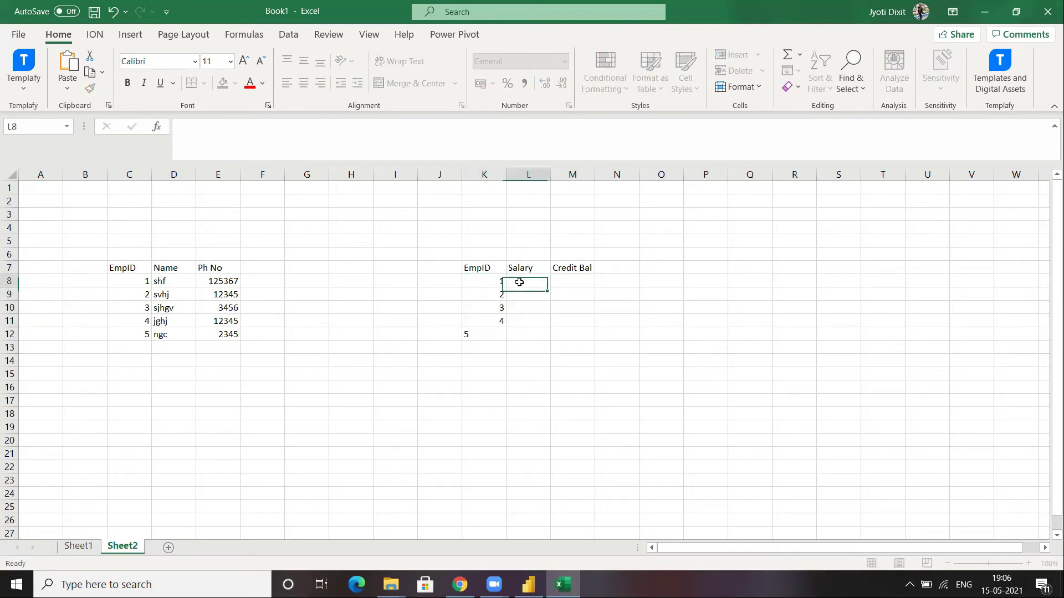
type("2")
key("BackSpace")
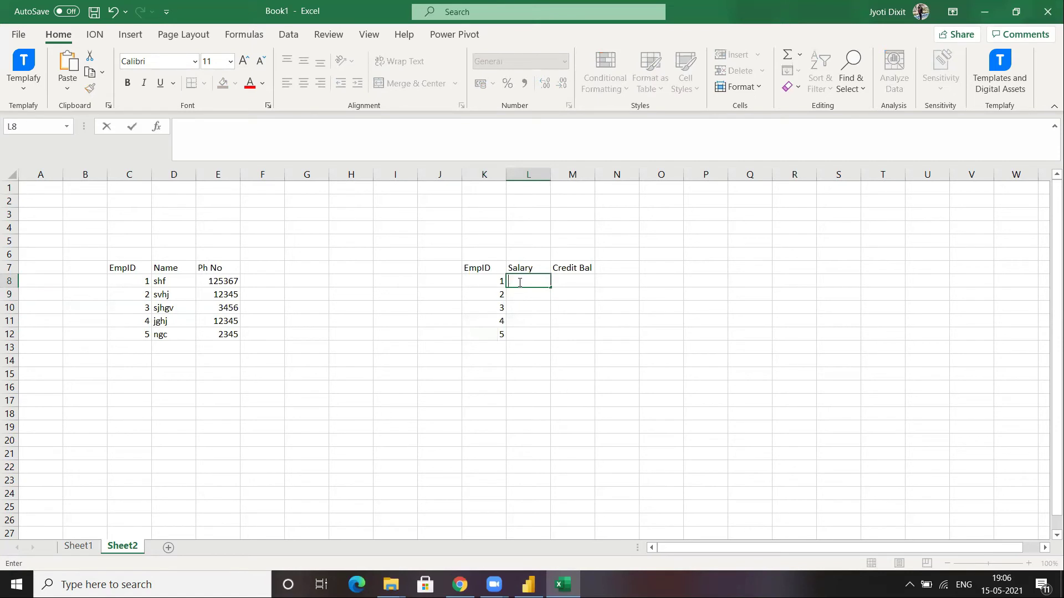
left_click(576, 284)
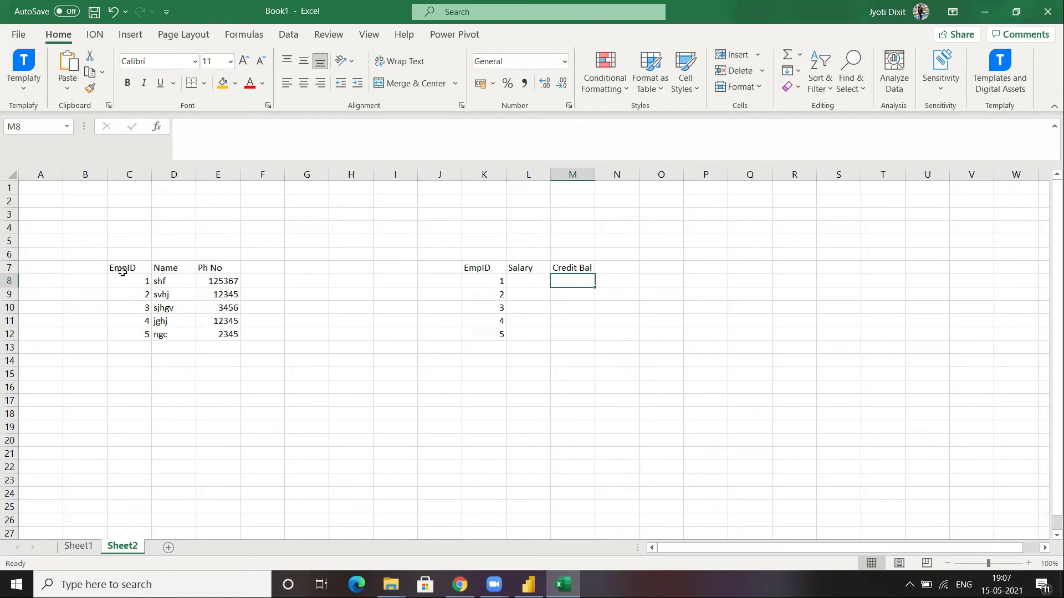
Compare the two employee tables in C7:E12 and K7:M12 by highlighting them together and separately
left_click_drag(122, 268, 580, 331)
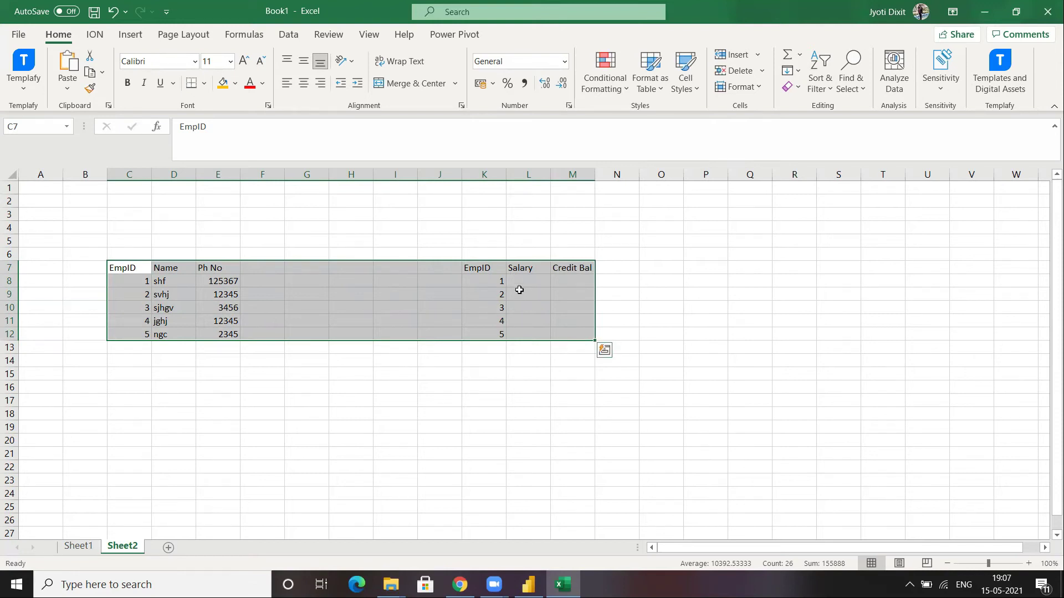
left_click(541, 292)
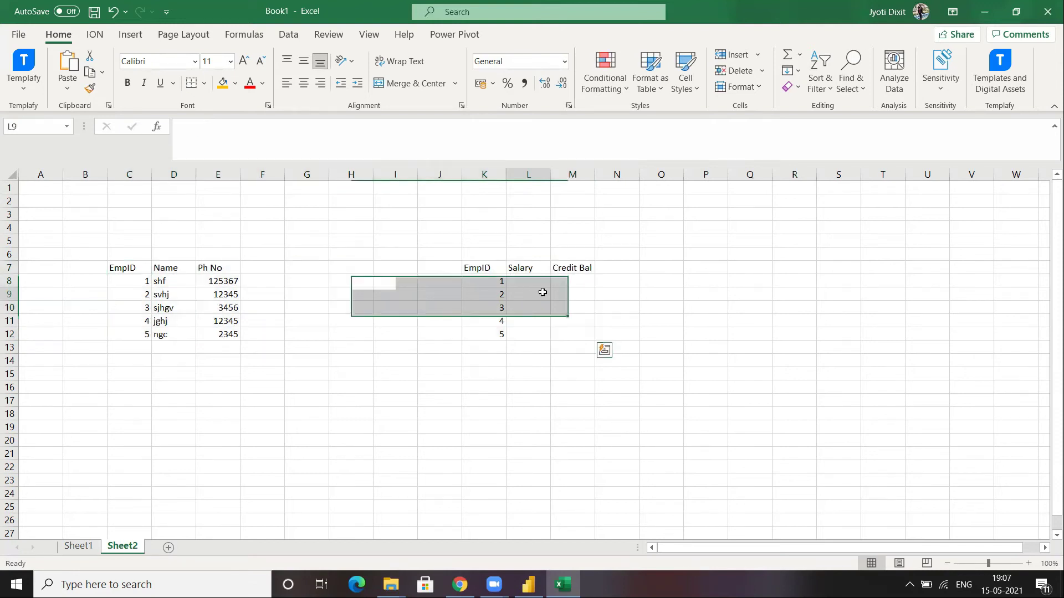
left_click(477, 268)
left_click_drag(477, 268, 572, 333)
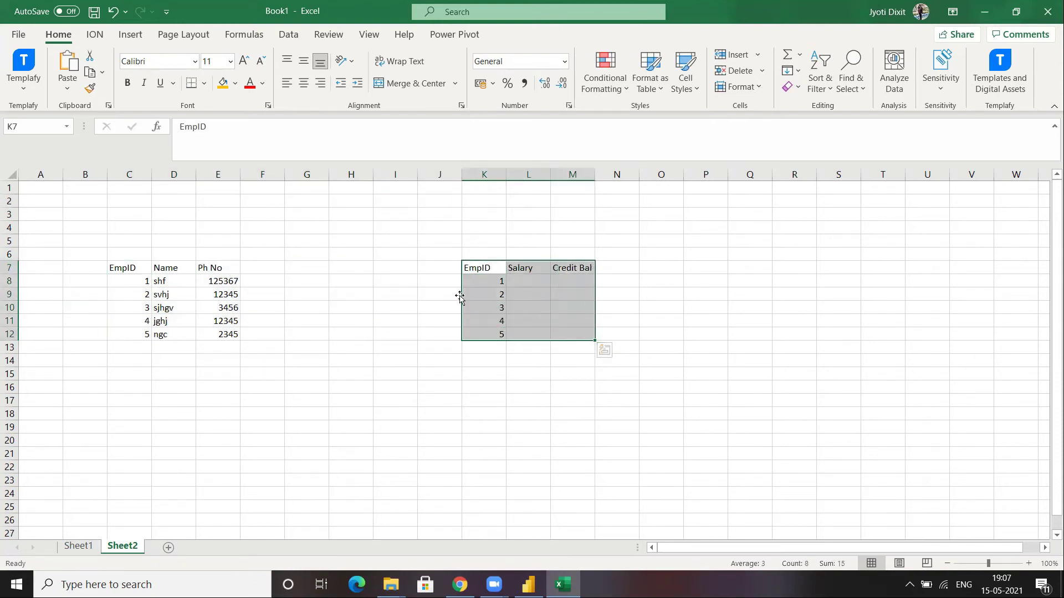
left_click_drag(127, 267, 344, 335)
left_click(266, 300)
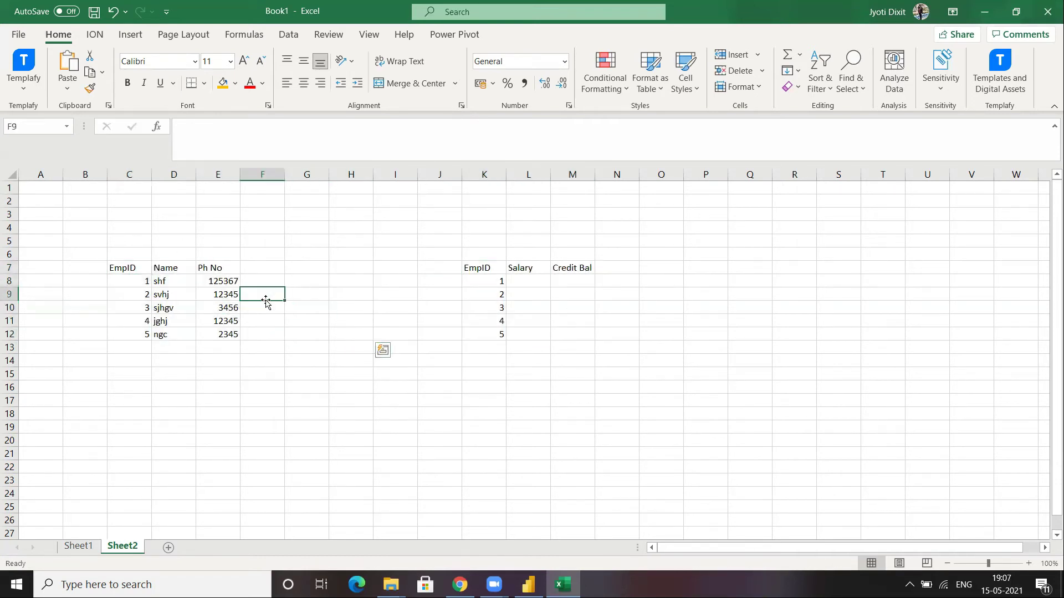
left_click(193, 277)
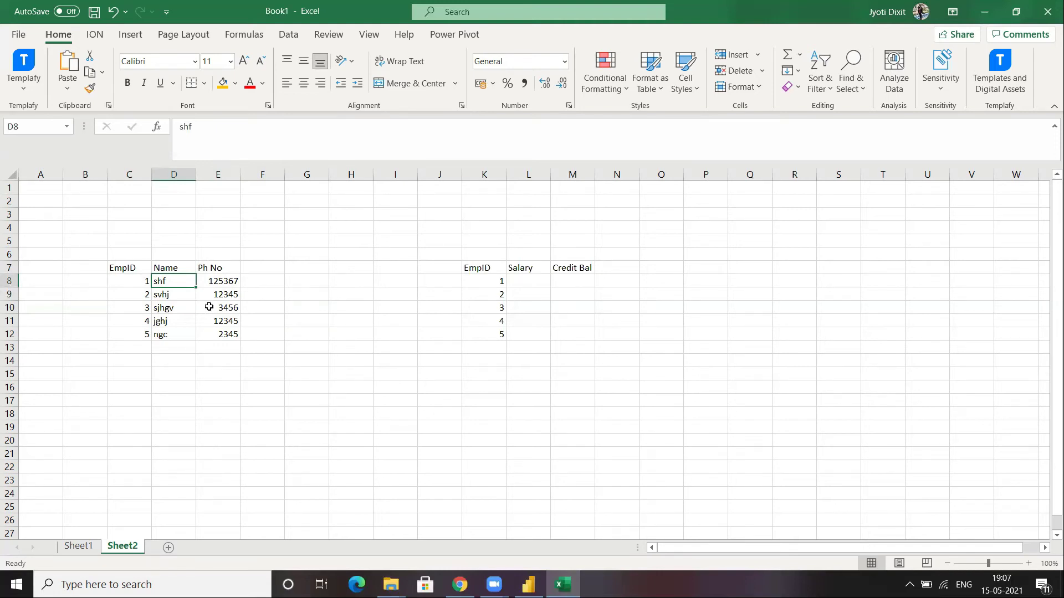
left_click_drag(136, 268, 43, 300)
left_click(233, 320)
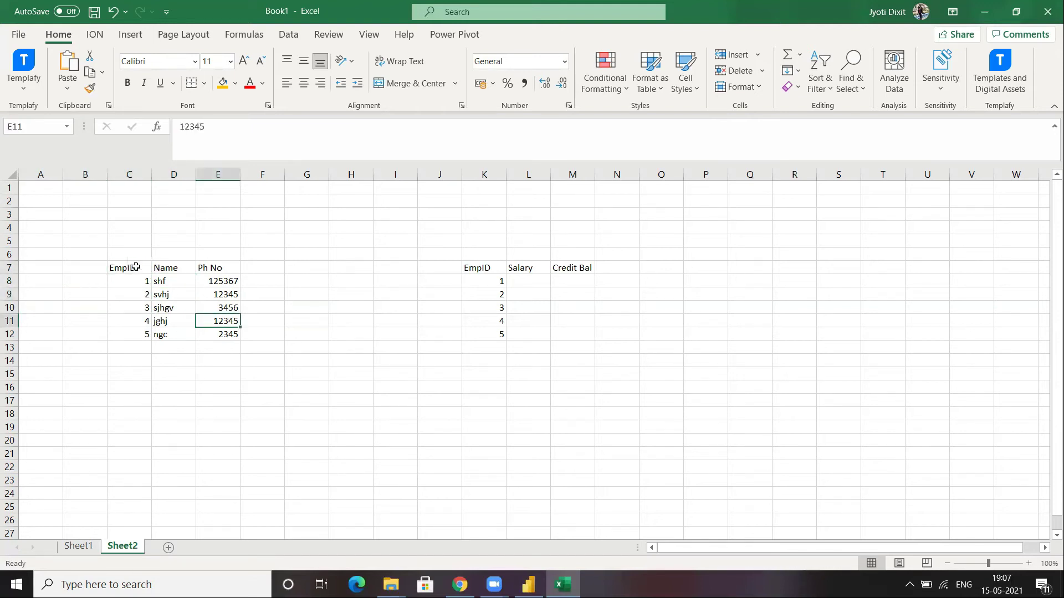
left_click_drag(537, 280, 443, 295)
left_click(567, 280)
left_click(532, 295)
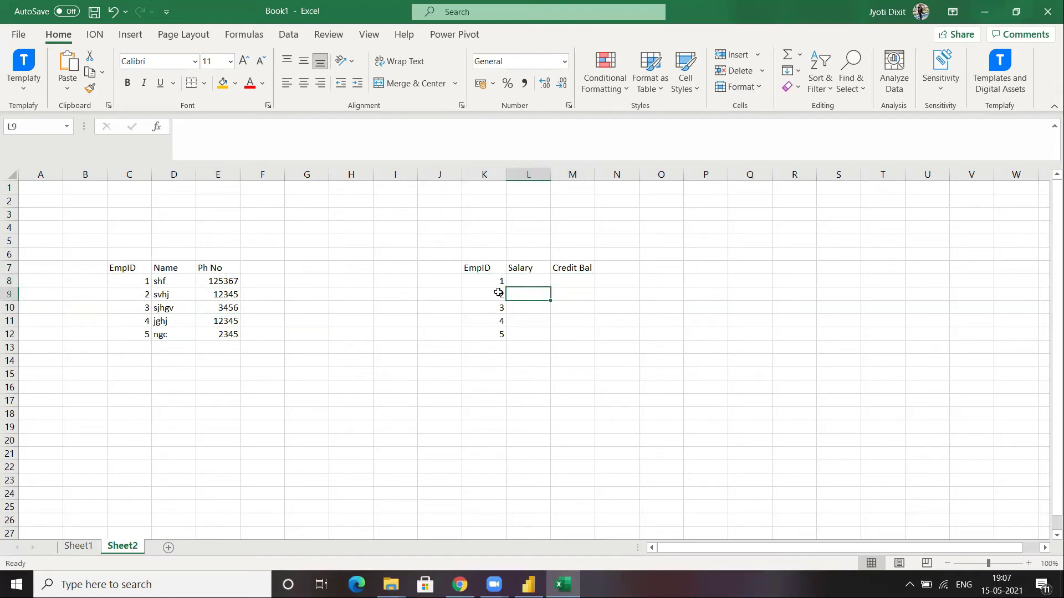
left_click_drag(129, 267, 222, 340)
left_click_drag(482, 268, 558, 333)
left_click(483, 332)
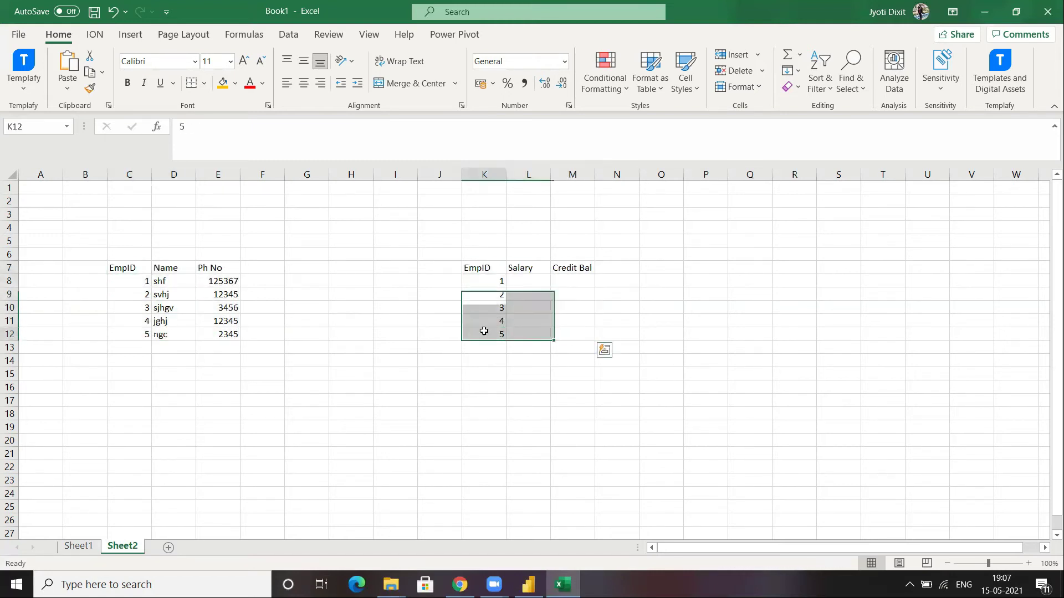
Glance at the Power BI notes and, back in Excel, examine both tables' EmpID columns and the free range F7:G12
left_click(528, 584)
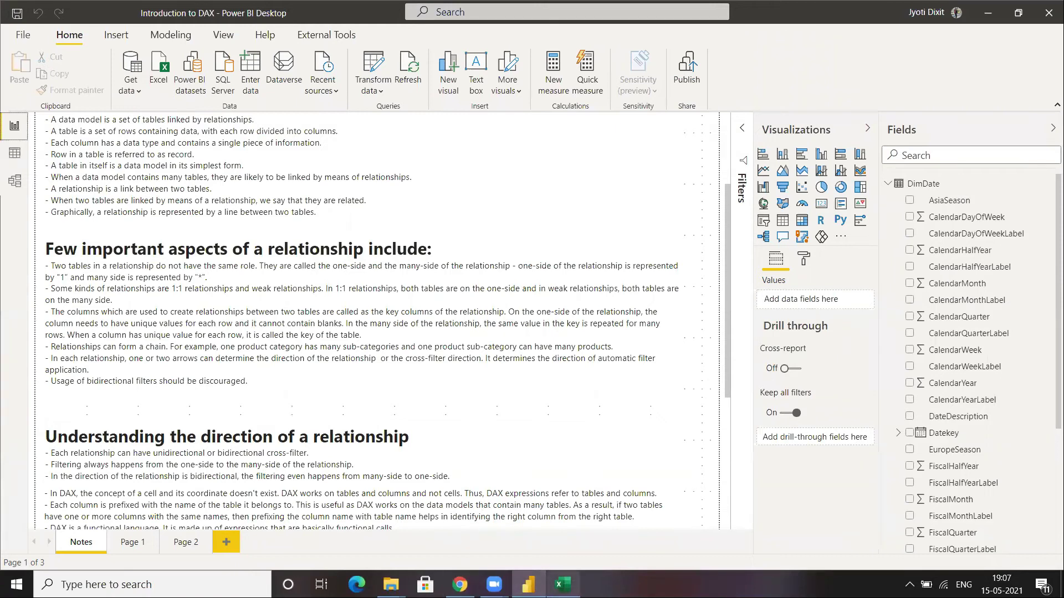
left_click(498, 533)
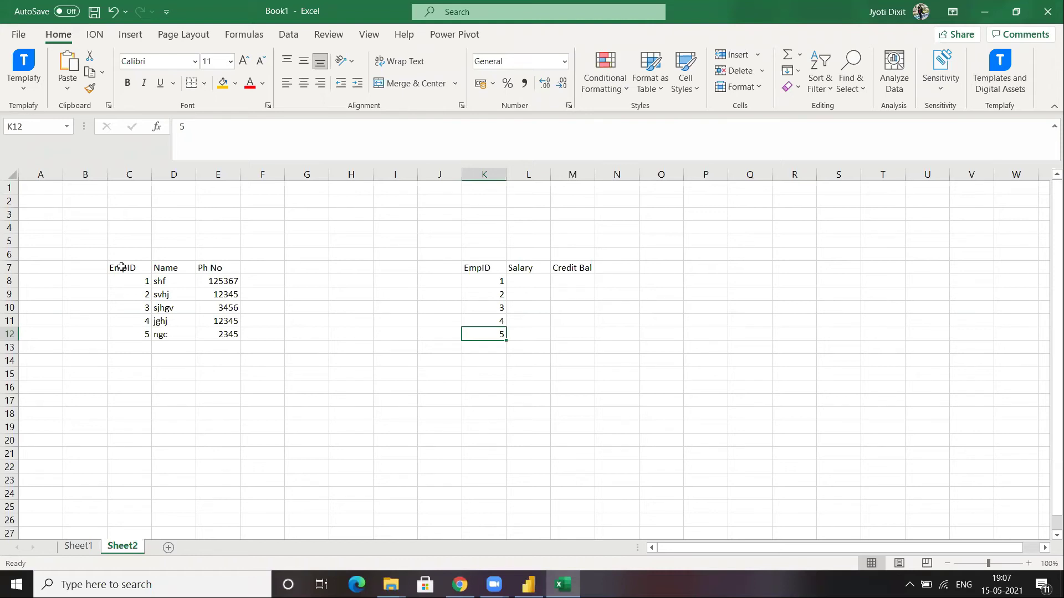
left_click_drag(122, 268, 199, 337)
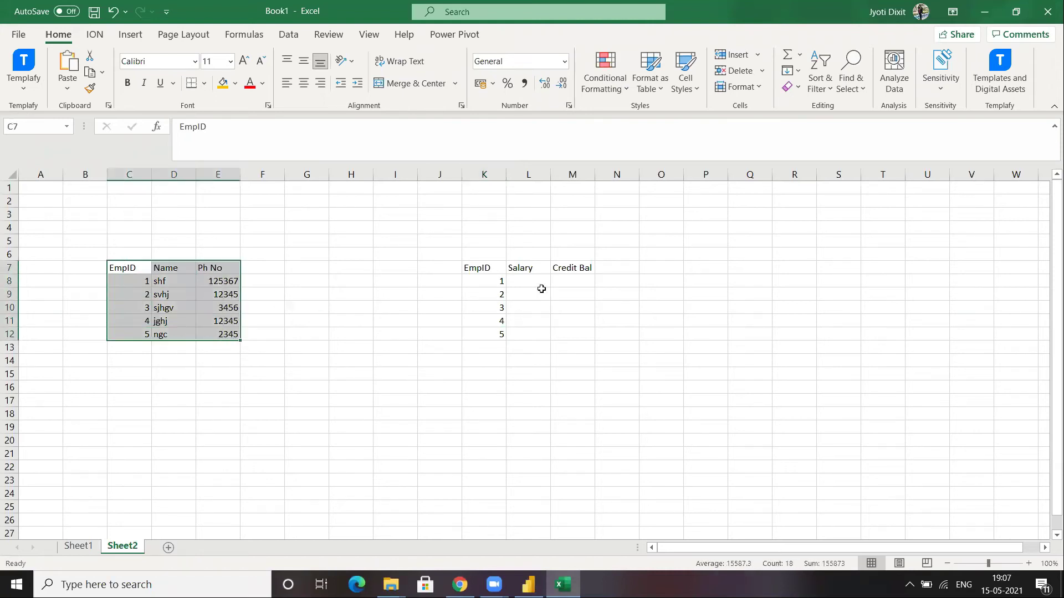
left_click_drag(474, 263, 573, 327)
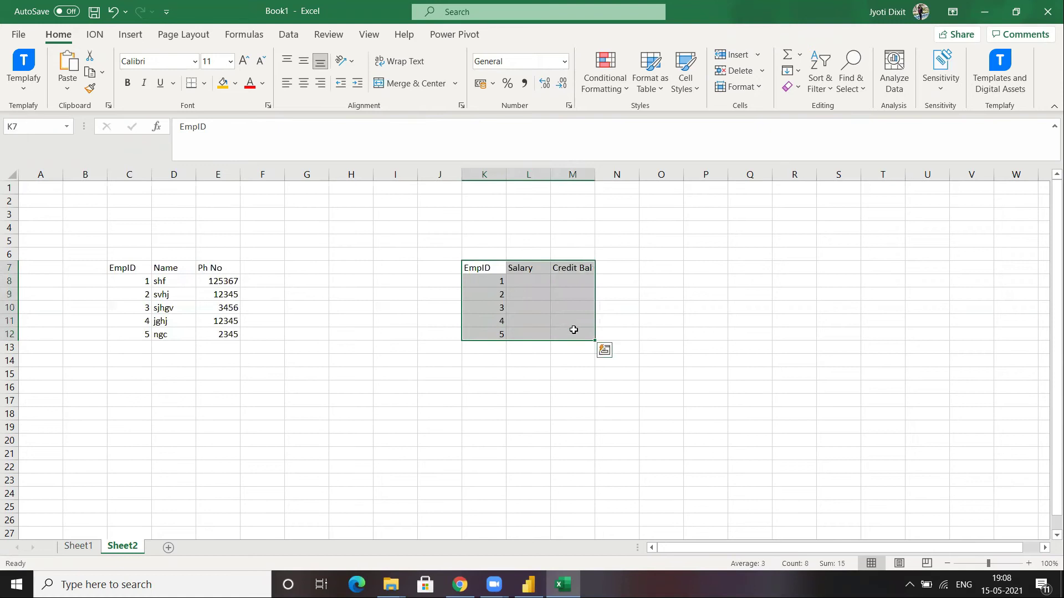
left_click(487, 319)
left_click_drag(487, 268, 500, 338)
left_click_drag(112, 268, 122, 334)
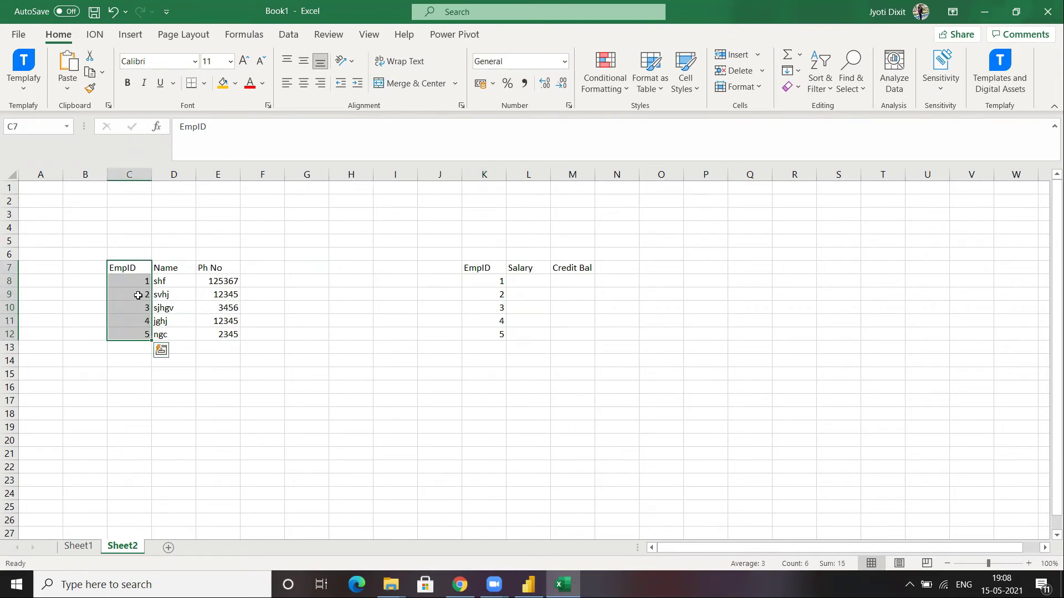
left_click(162, 294)
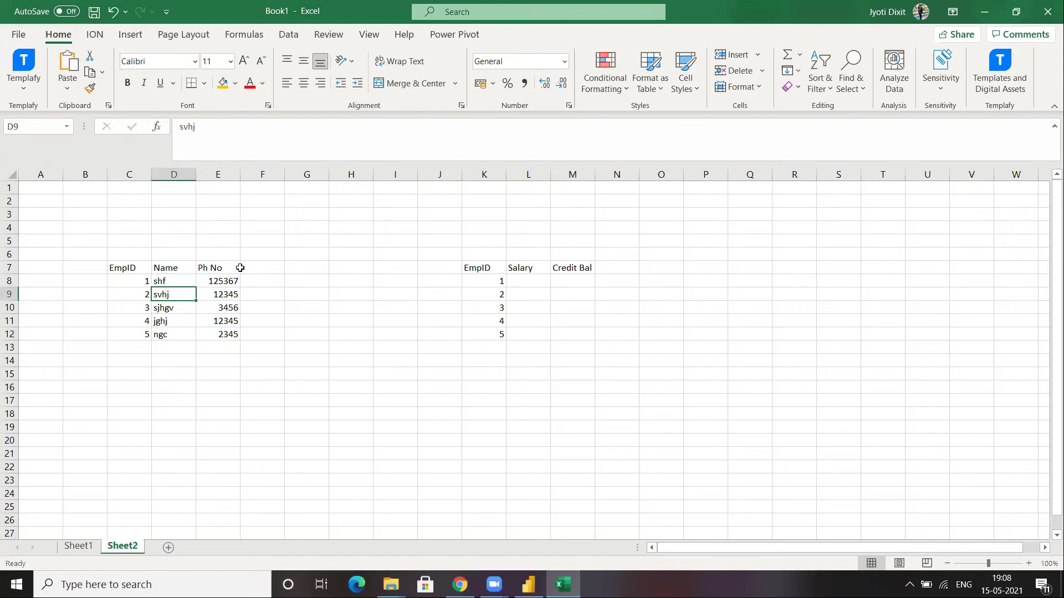
left_click_drag(250, 269, 304, 338)
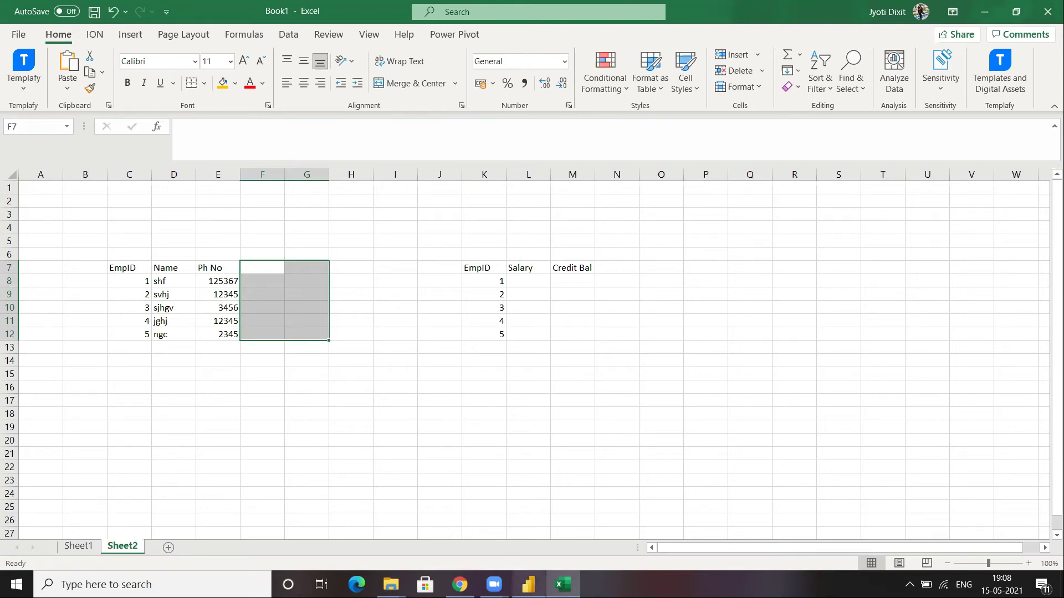
Switch to Power BI and highlight the note saying the one-side column needs unique values and cannot contain blanks
left_click(528, 585)
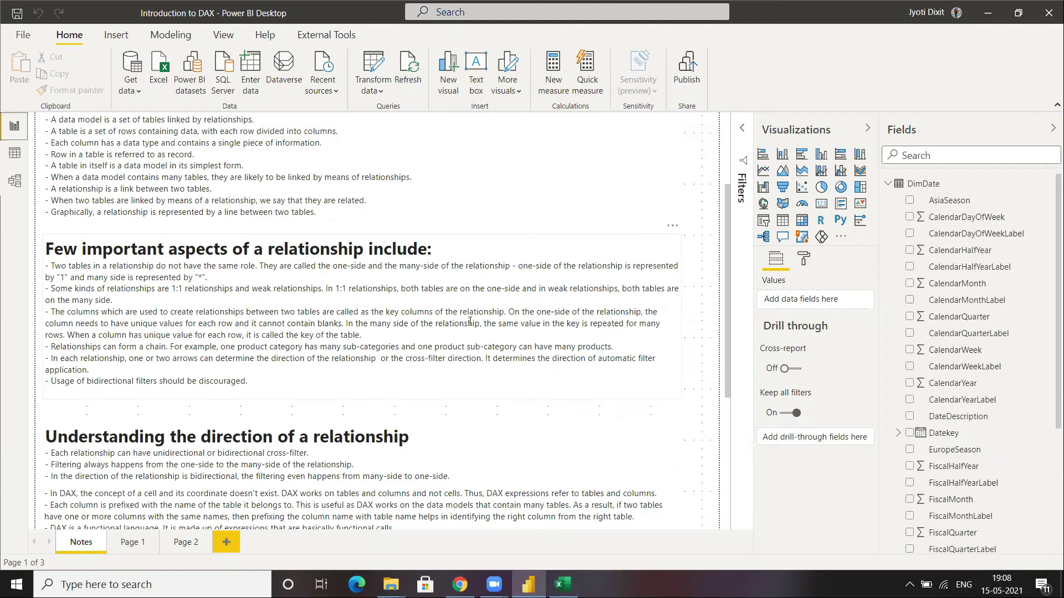
left_click(280, 289)
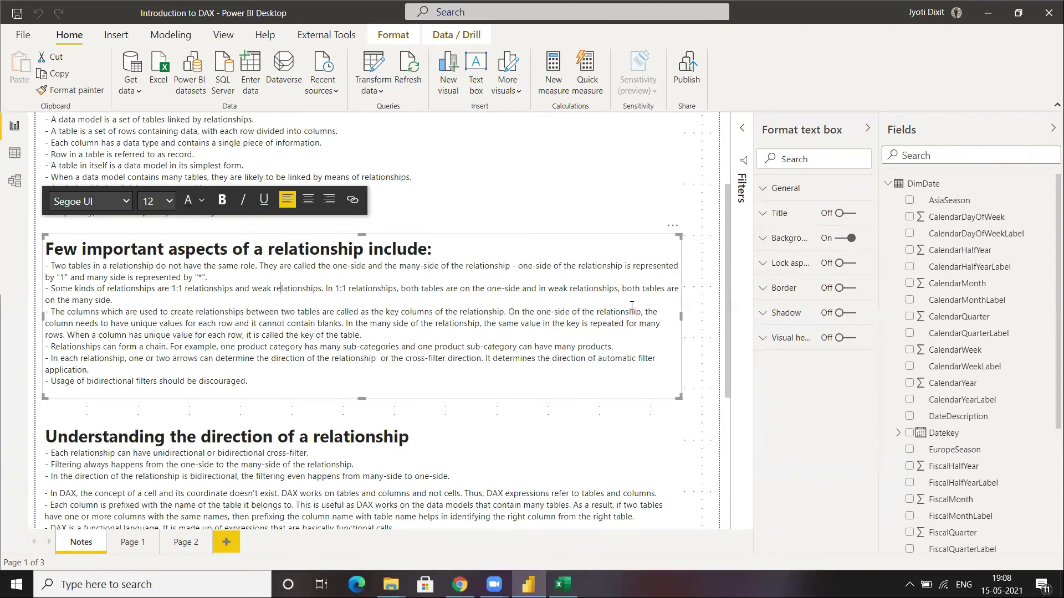
left_click(523, 293)
left_click_drag(341, 327, 512, 313)
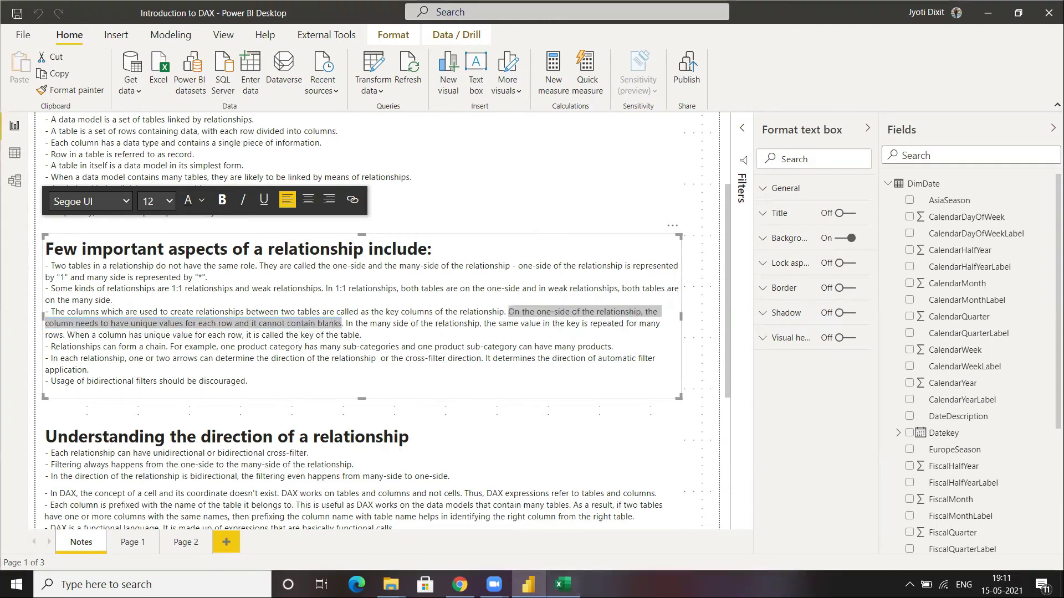
Switch to Excel and add the repeated employee IDs 1 and 3 in C13 and C14 under the first table
left_click(563, 584)
left_click(131, 267)
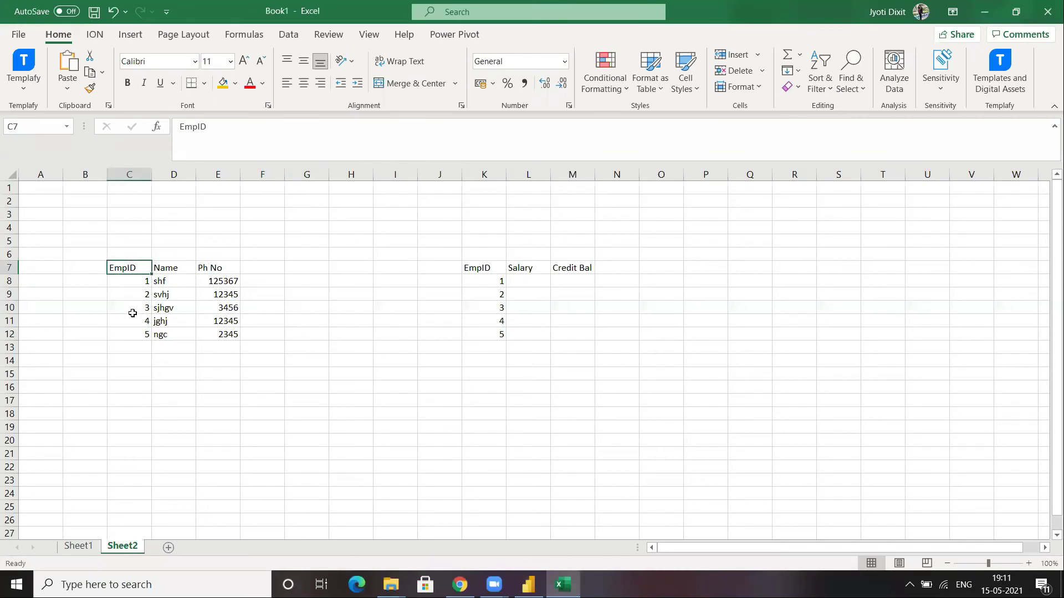
left_click(133, 344)
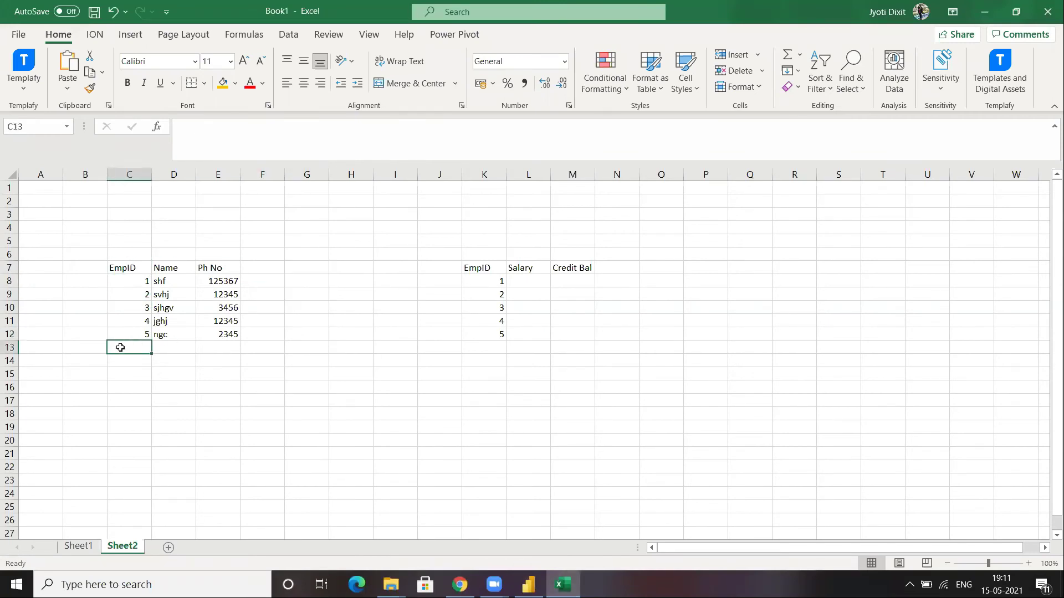
type("1")
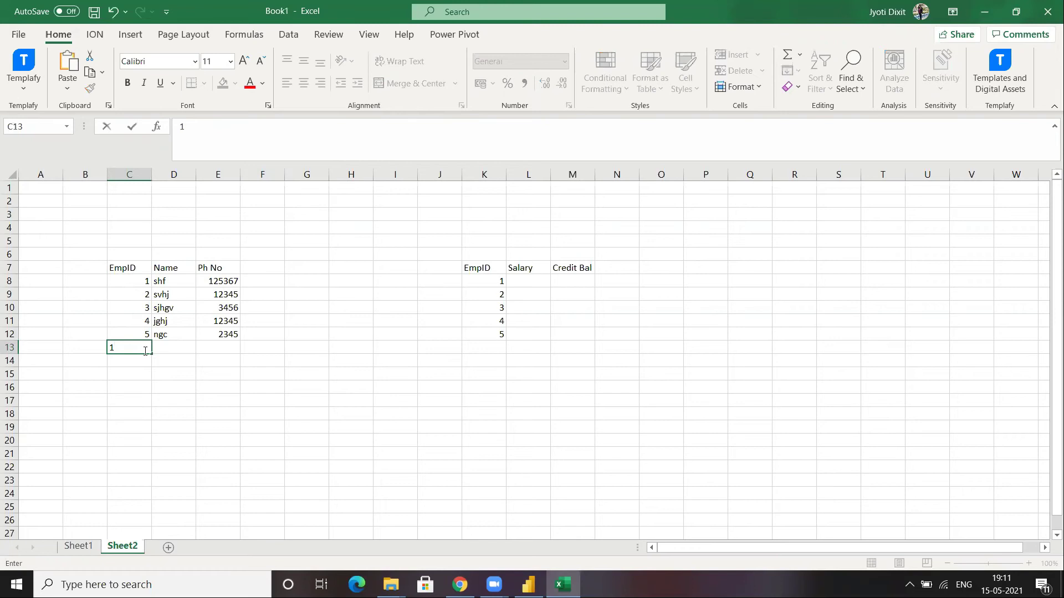
left_click(162, 350)
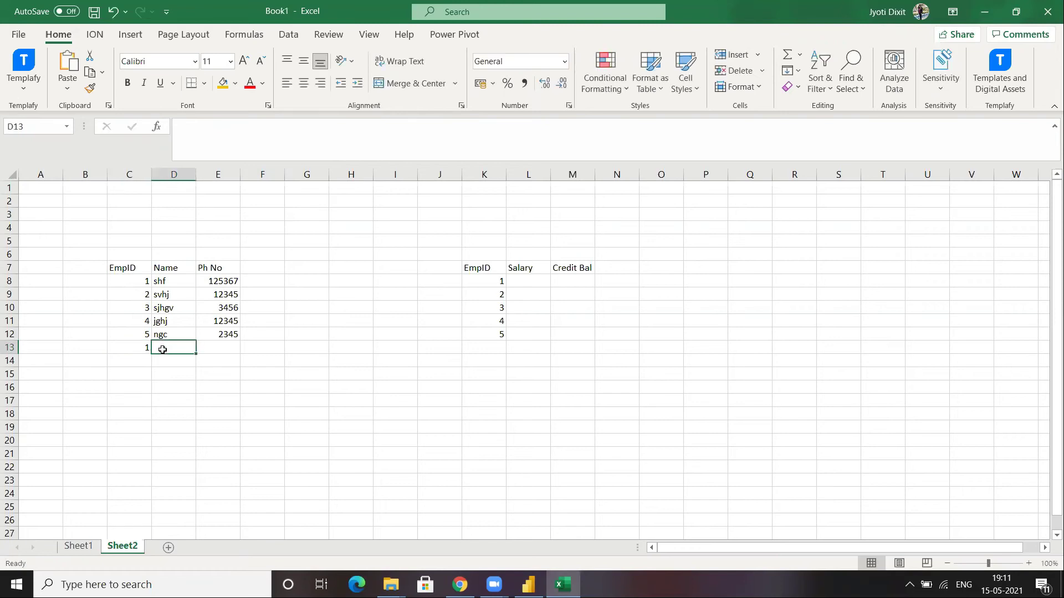
left_click(133, 363)
type("34")
key("BackSpace")
Clear the EmpID in C13 and complete that row with the name chh and a made-up phone number
left_click(136, 348)
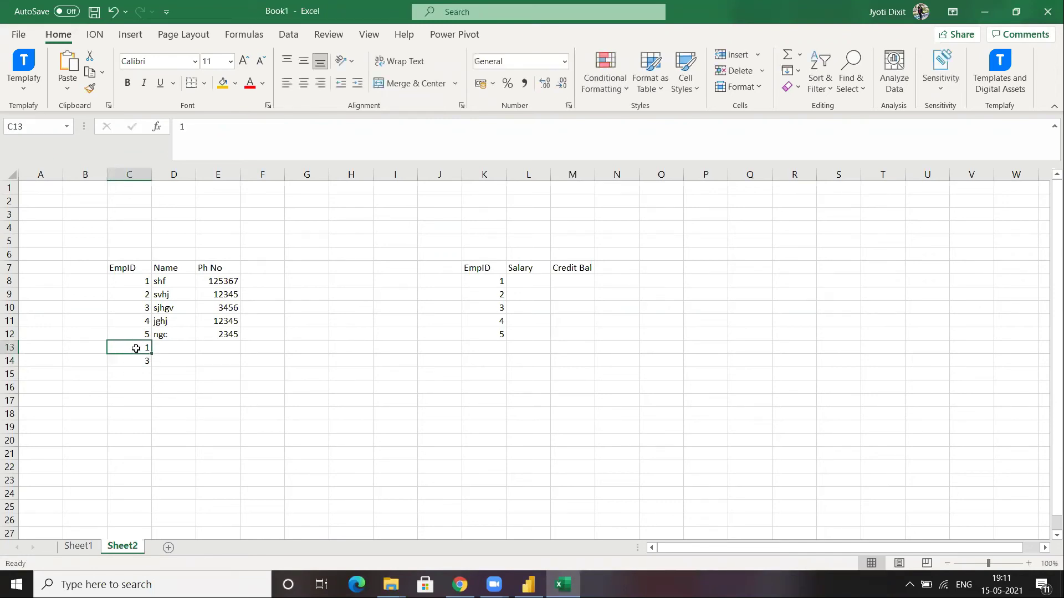
key("Delete")
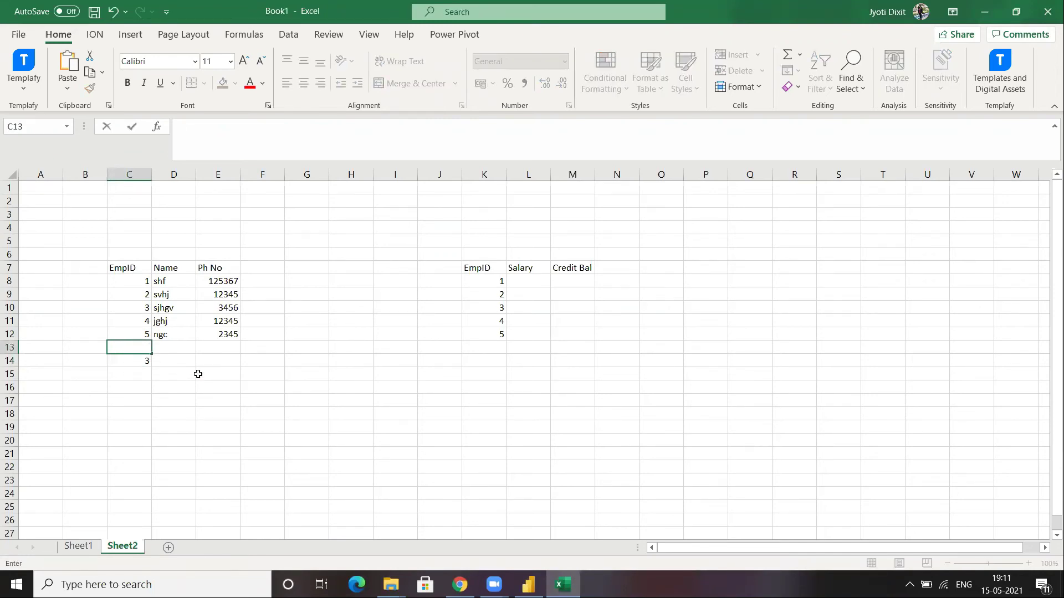
left_click(182, 361)
left_click(177, 348)
type("chh")
key("Tab")
type("648")
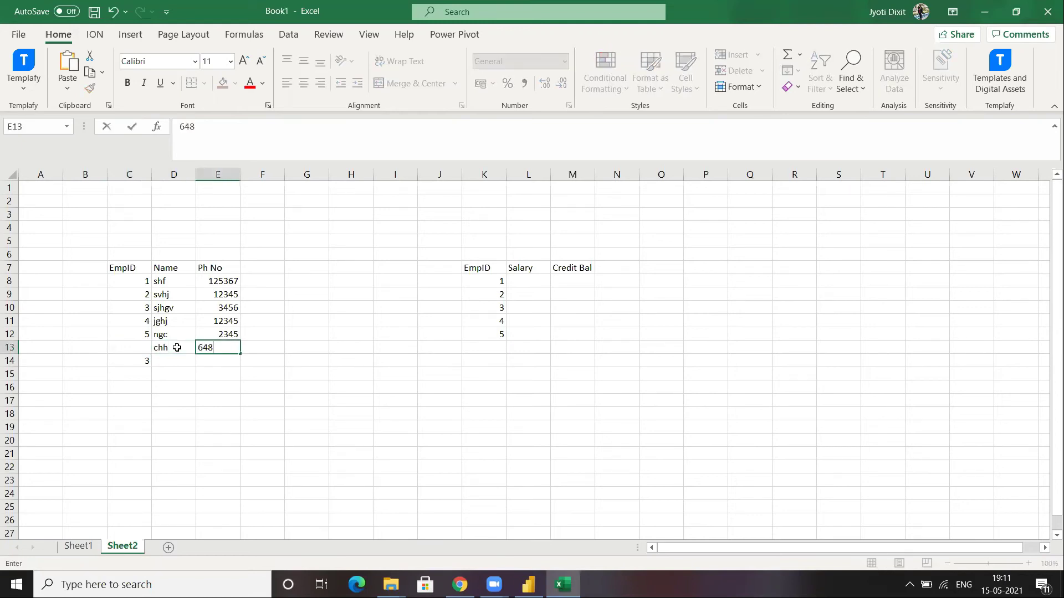
left_click(134, 347)
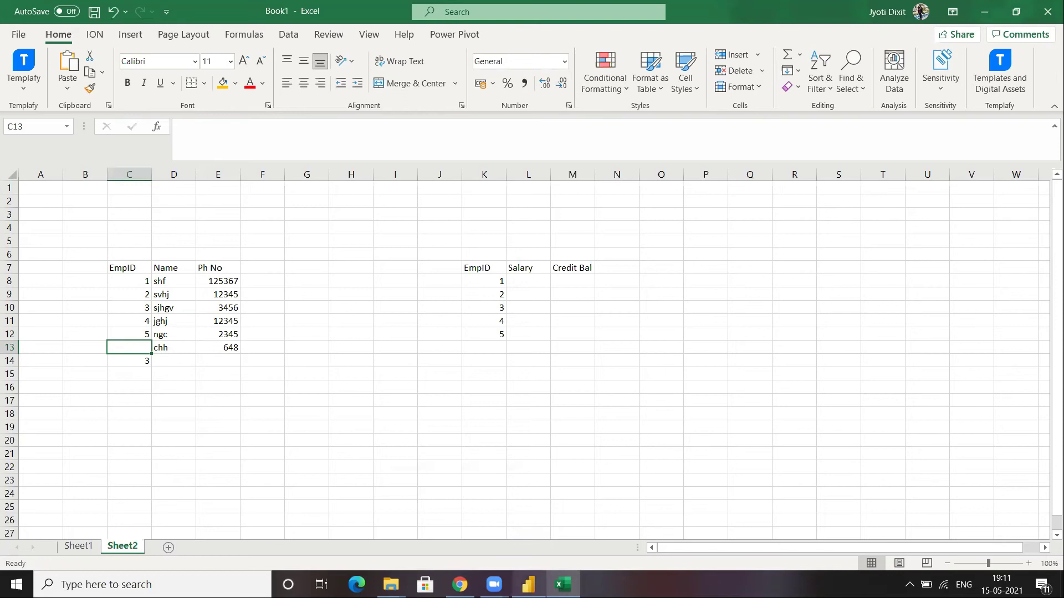
Return to the Power BI notes and examine the sentence about repeated key values on the many side
left_click(528, 585)
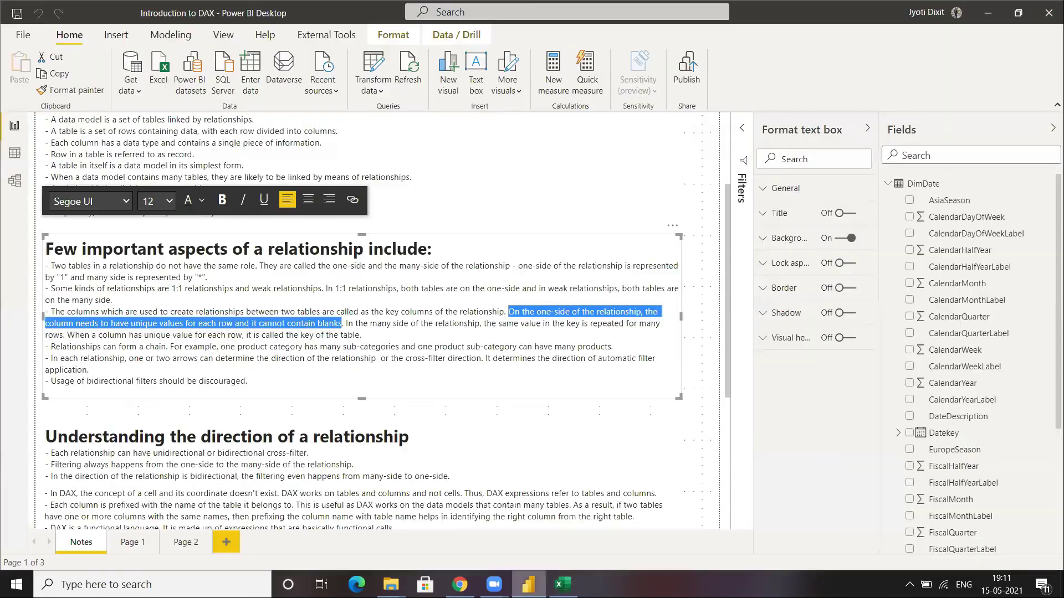
left_click(387, 323)
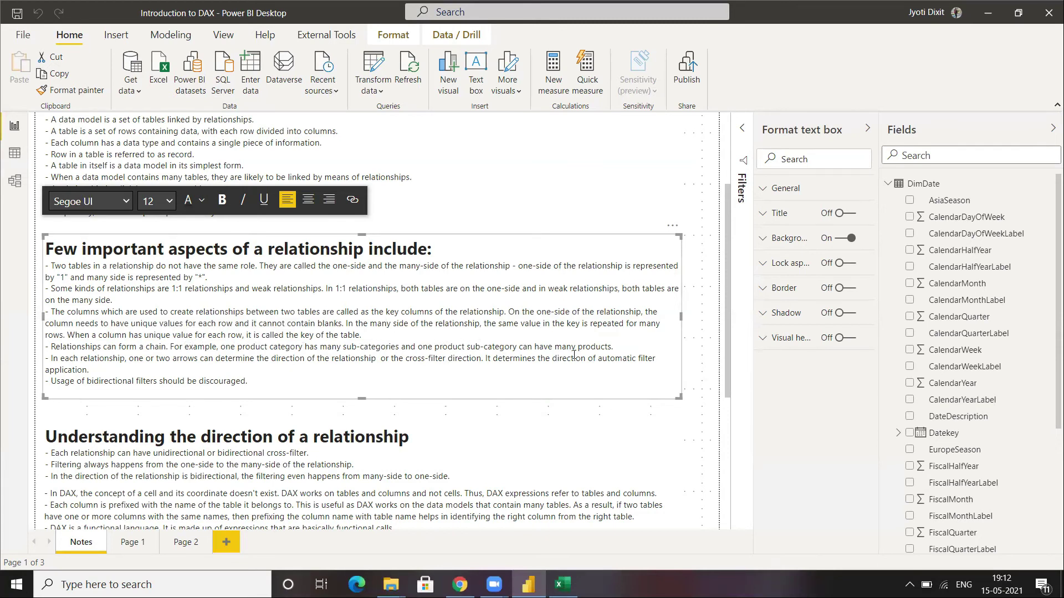
Show the model's relationship diagram, widen the DimProductSubcategory table to fit its full name, and select it
left_click(10, 189)
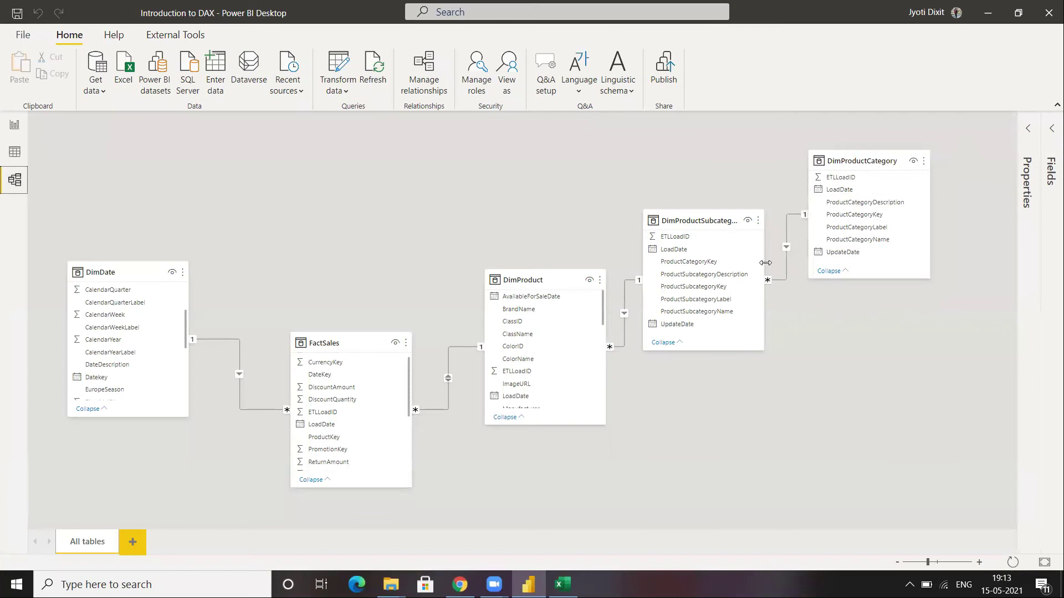
left_click_drag(765, 263, 779, 265)
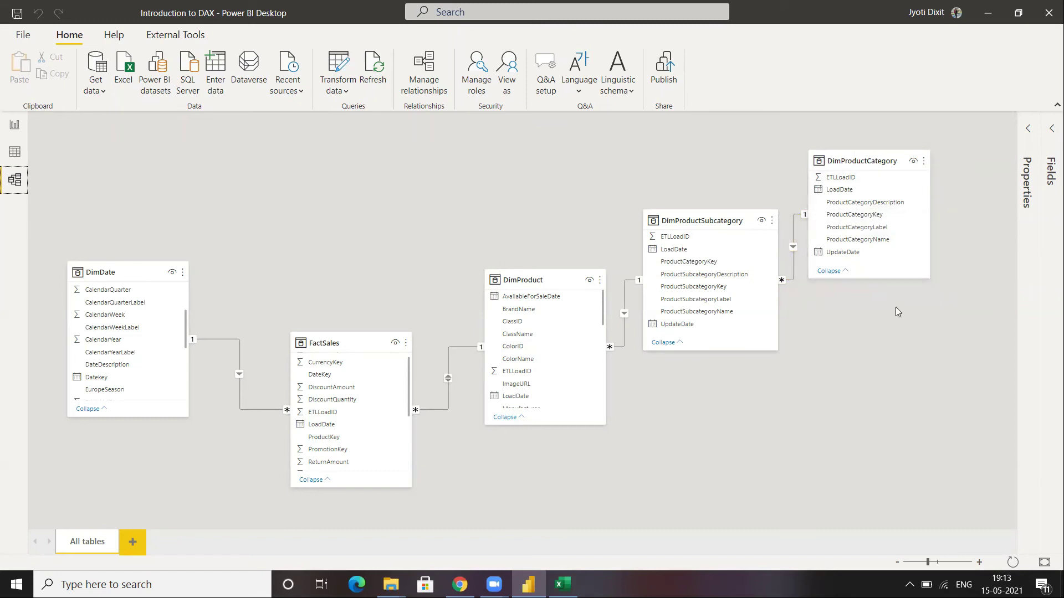
mouse_move(860, 157)
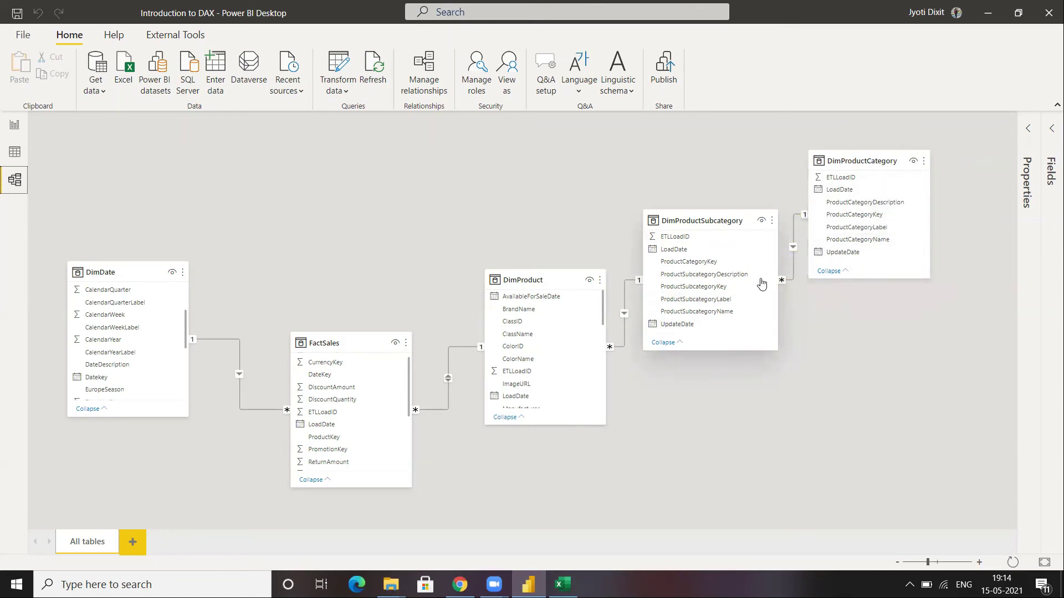
mouse_move(712, 221)
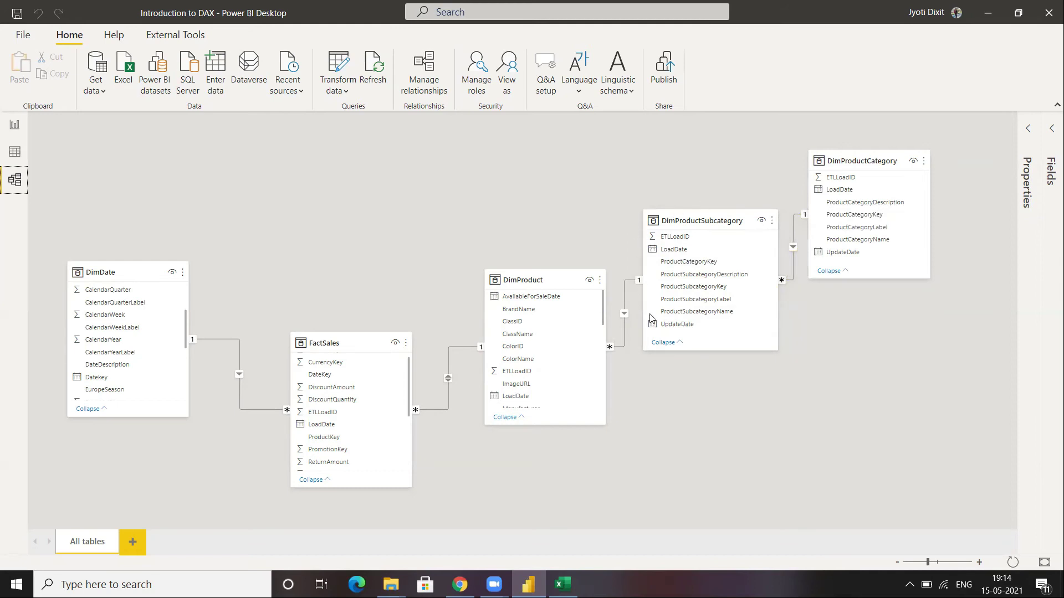
left_click(713, 220)
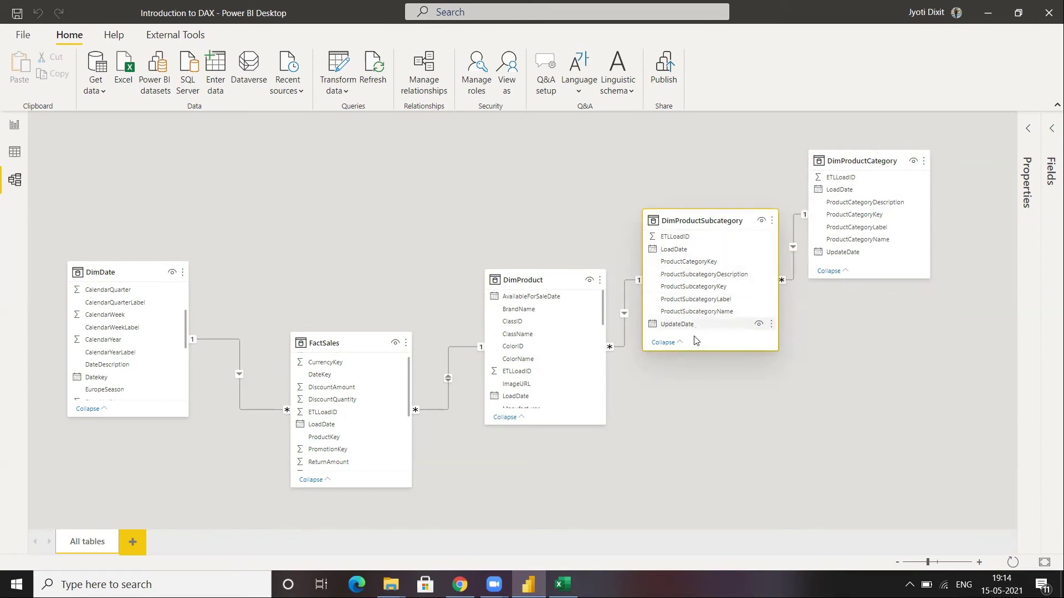
Examine the relationships linking DimProductSubcategory, DimProduct and FactSales in the diagram, including their key columns
mouse_move(707, 222)
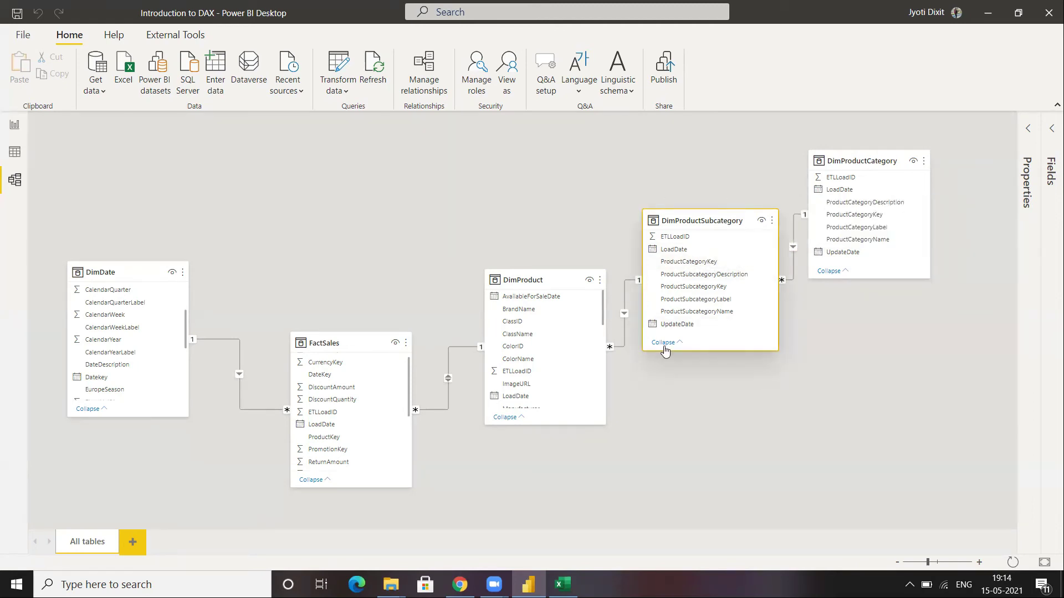
mouse_move(755, 229)
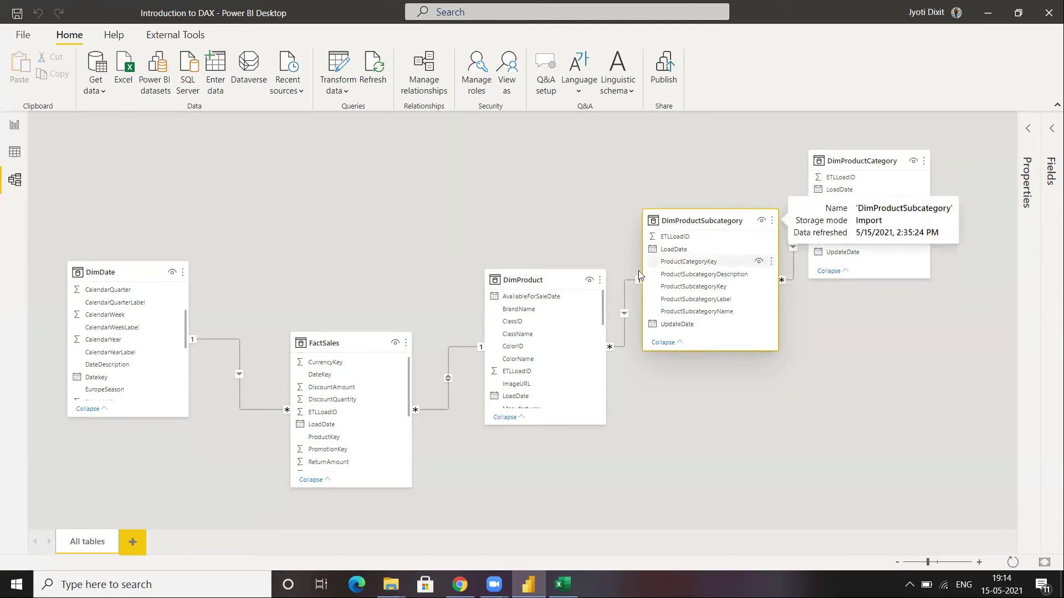
scroll(560, 333, "down", 3)
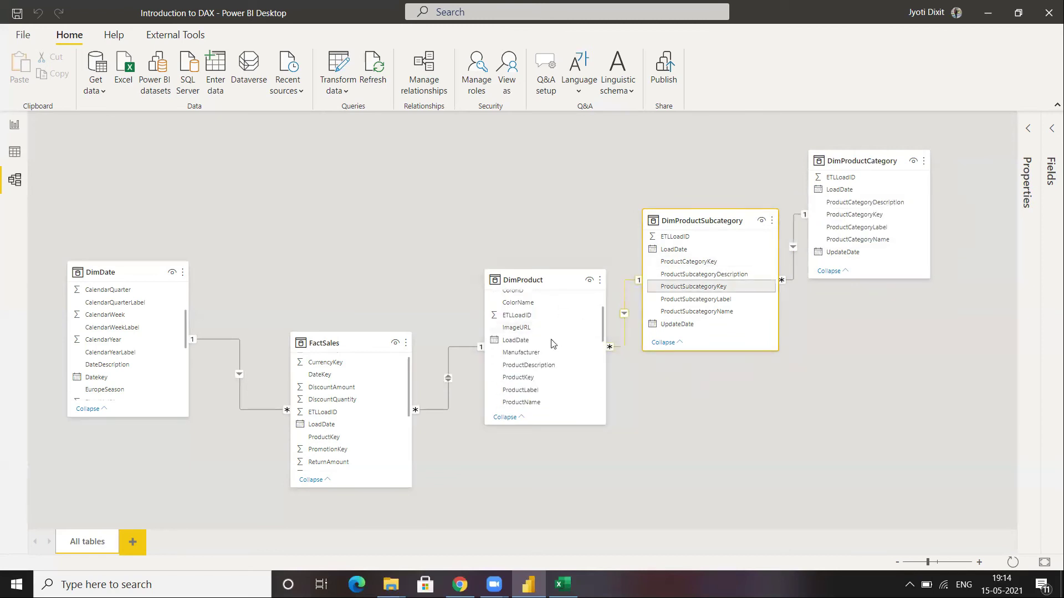
scroll(554, 342, "down", 4)
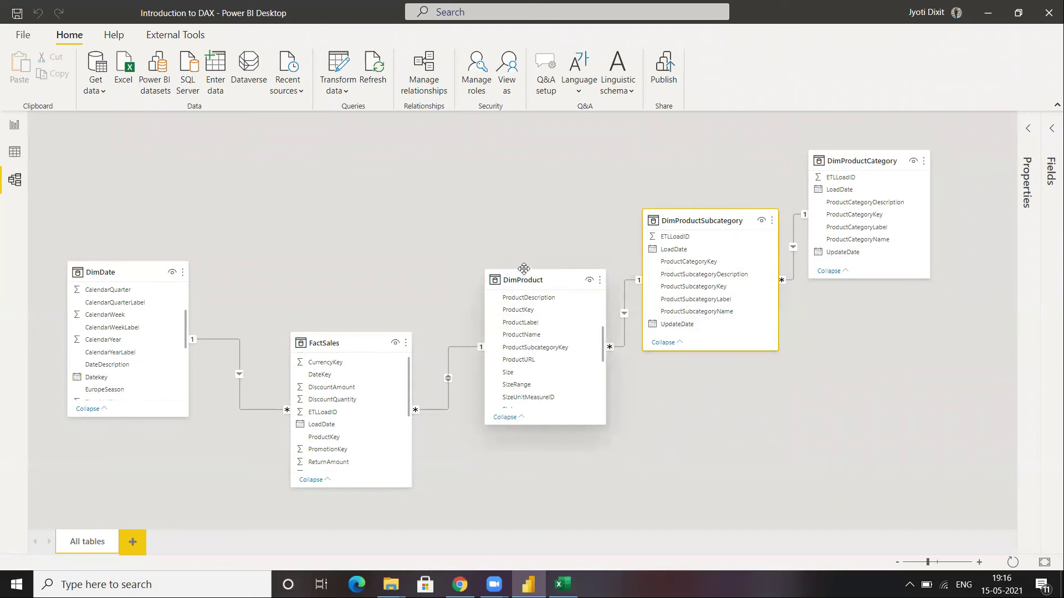
left_click(321, 338)
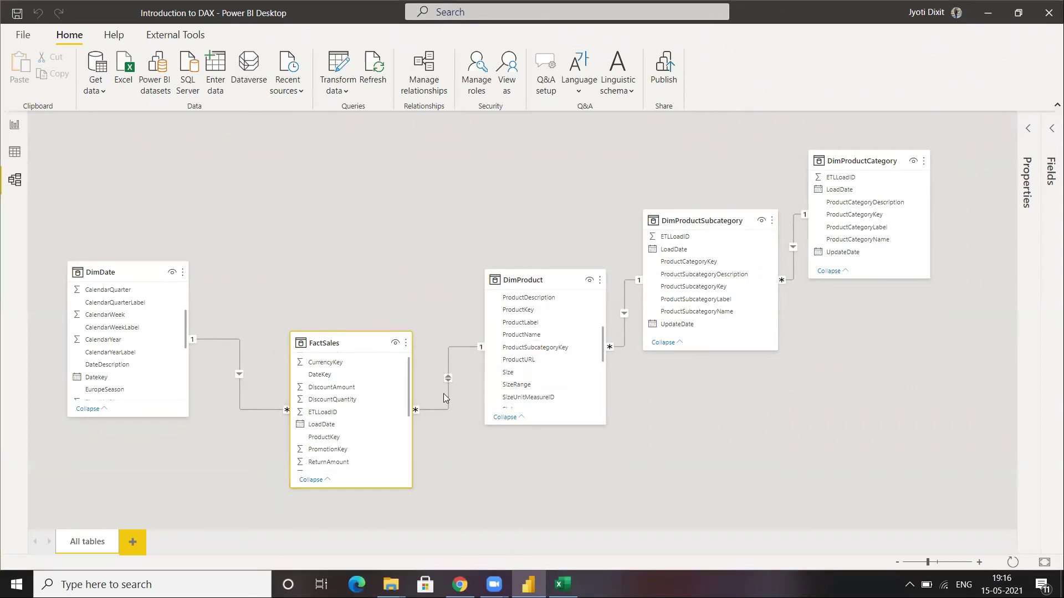
left_click(443, 409)
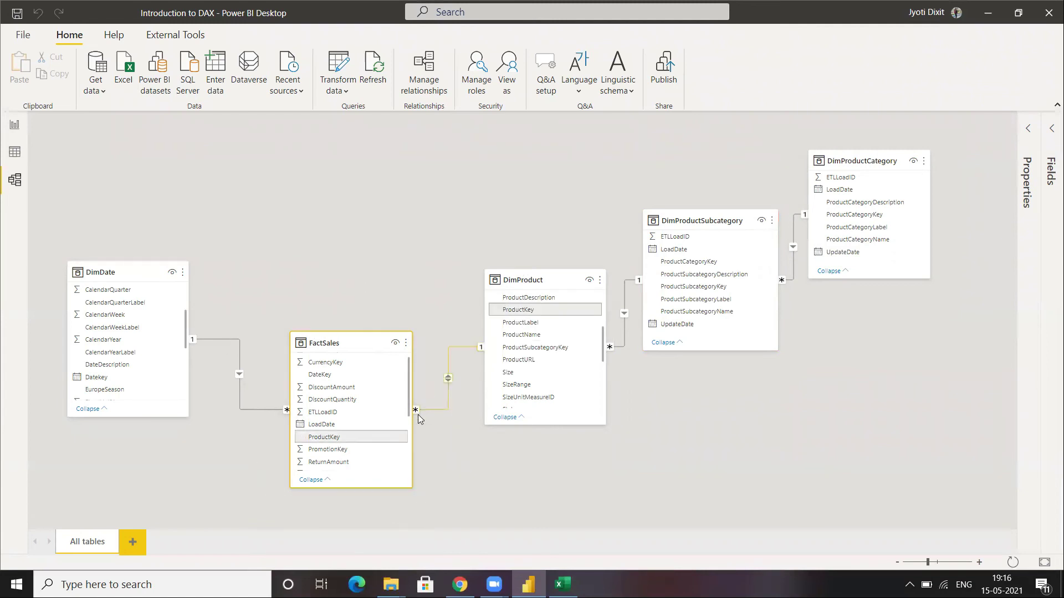
left_click(301, 506)
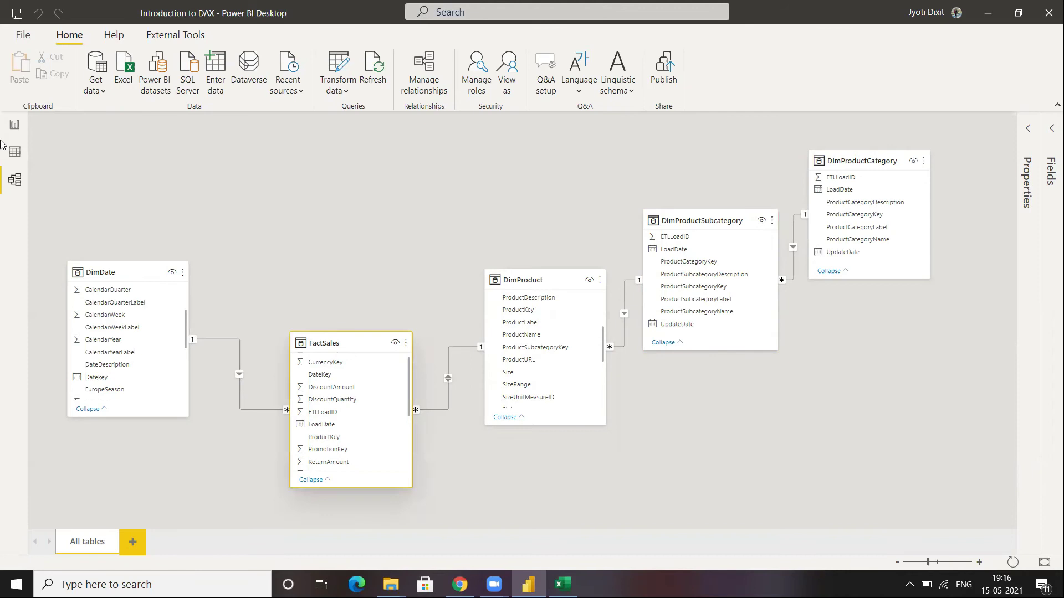
Compare the notes on relationship chains and cross-filter direction with the model diagram and the FactSales fields
left_click(23, 128)
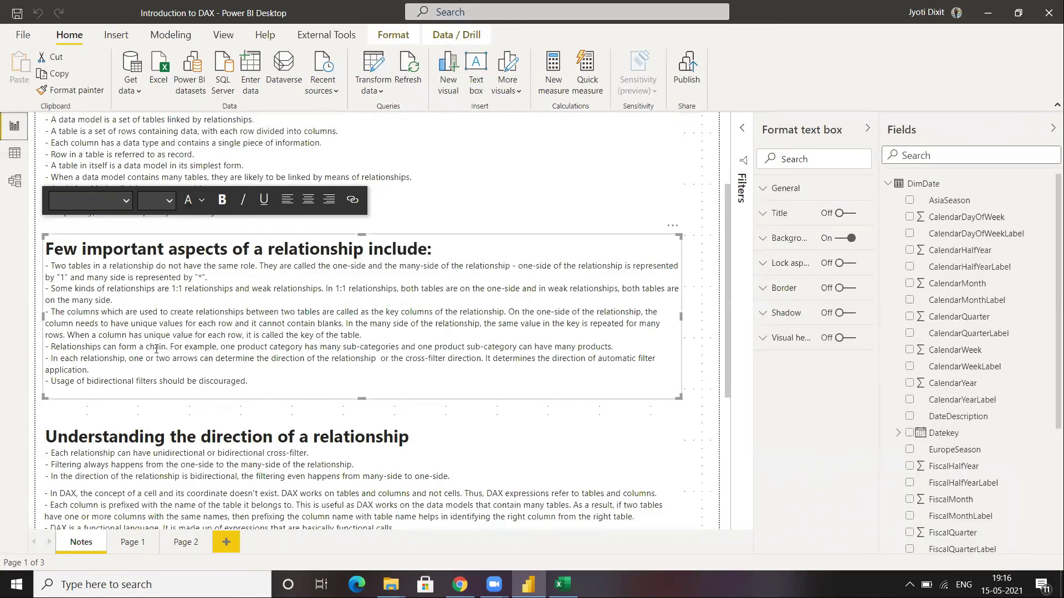
left_click(15, 181)
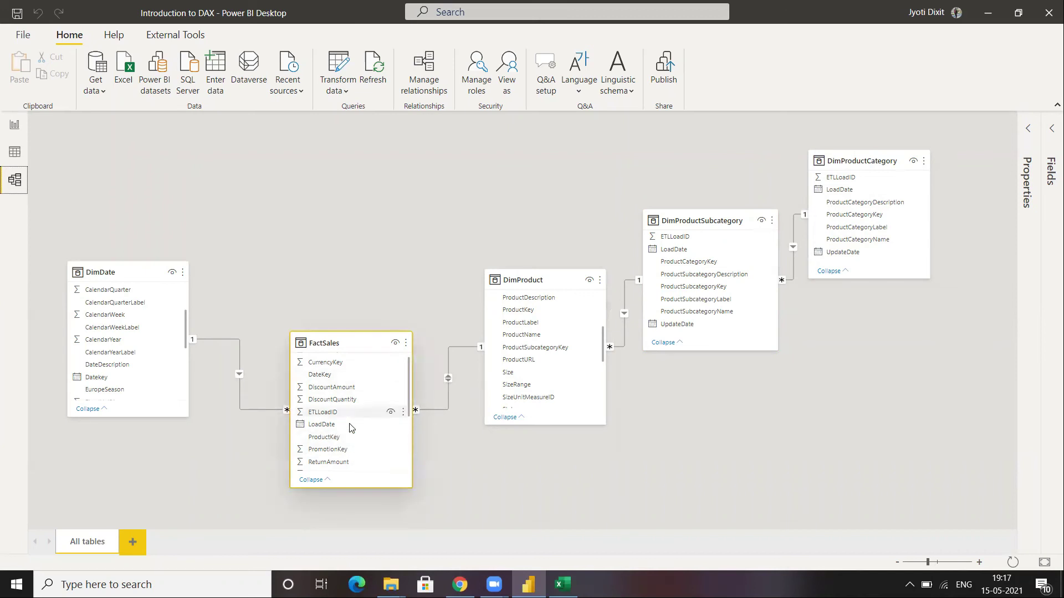
scroll(349, 434, "down", 2)
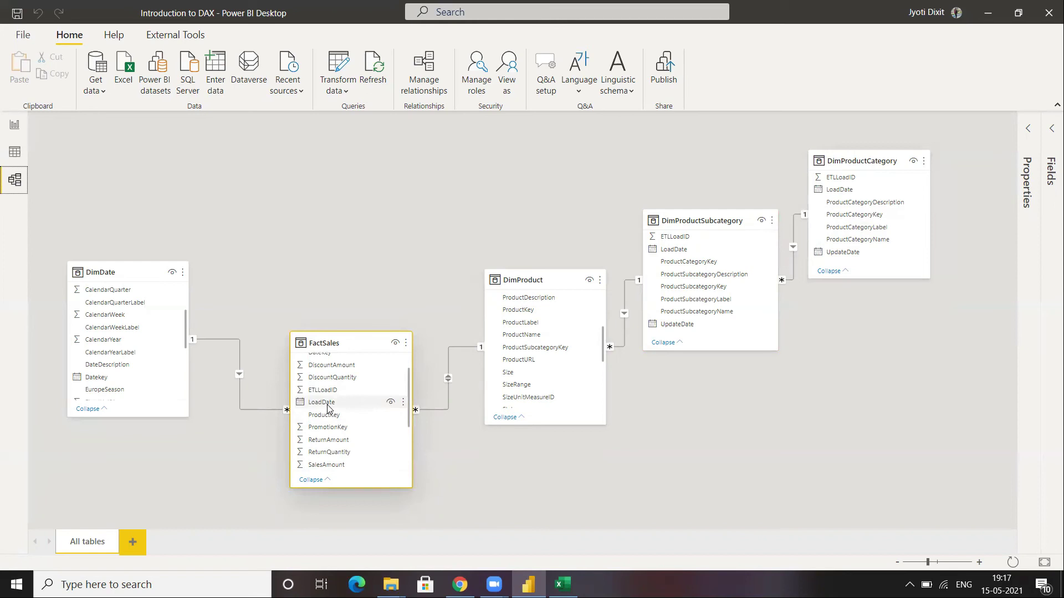
left_click(14, 125)
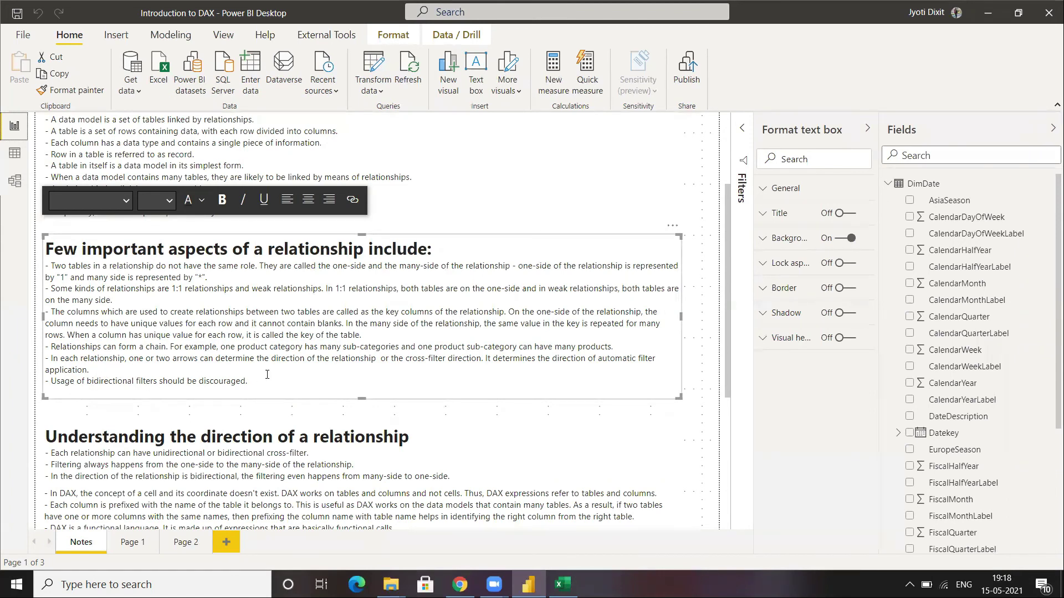
left_click(15, 180)
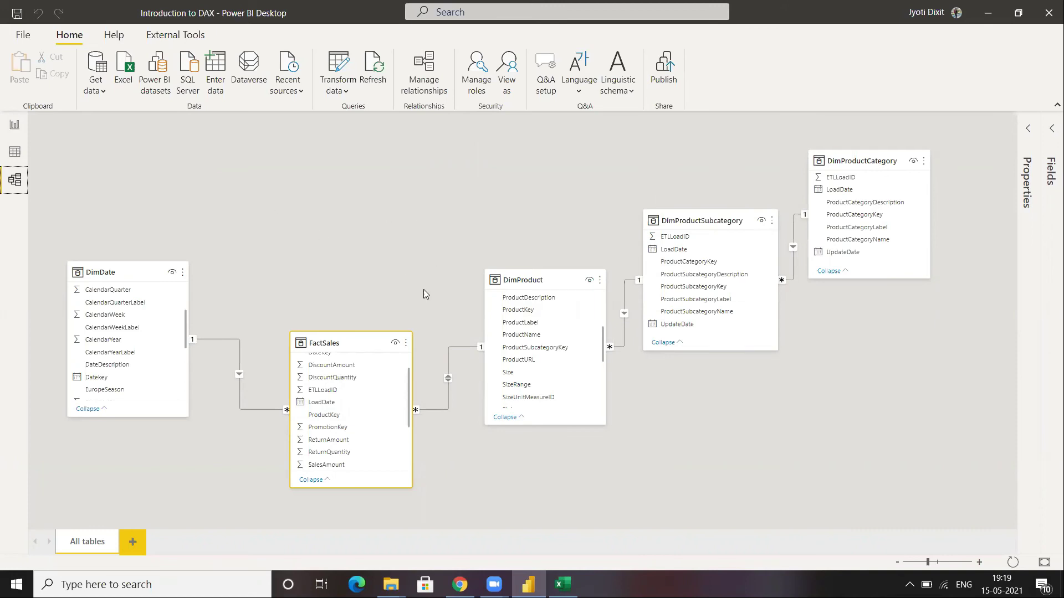
Return to the notes and change "In" to "If" at the start of the bullet about bidirectional filtering
left_click(15, 125)
scroll(316, 401, "down", 3)
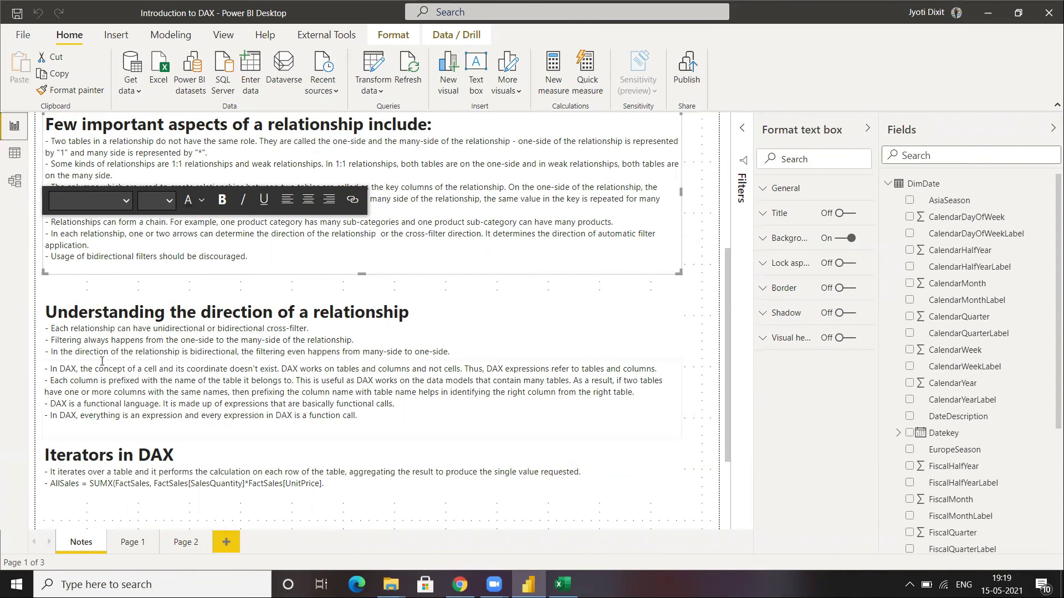
left_click(56, 352)
key("Delete")
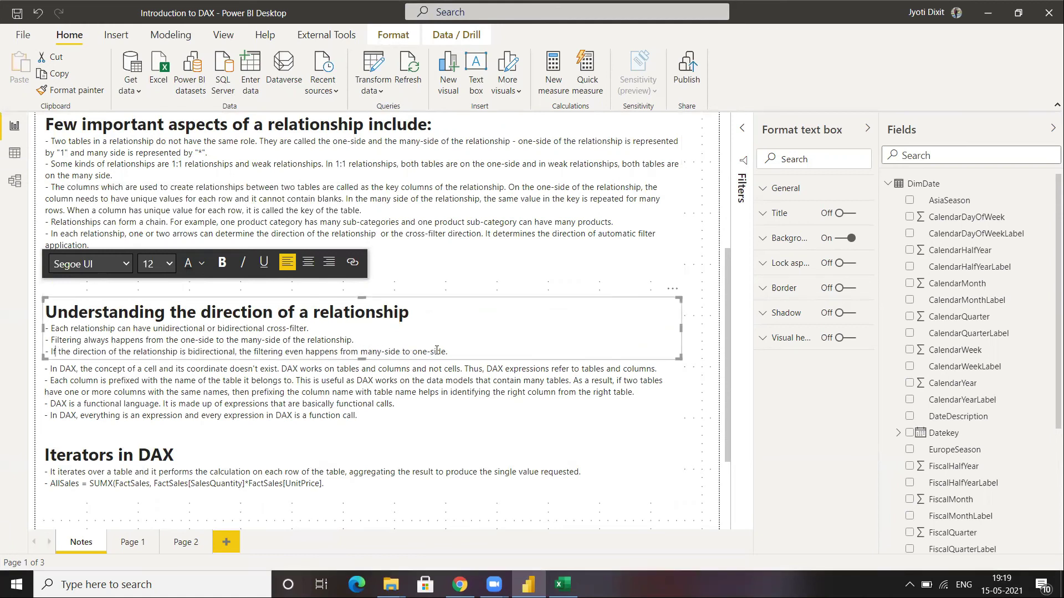
Recheck the relationship directions in the model diagram, and return to the notes to read the DAX bullets
left_click(16, 180)
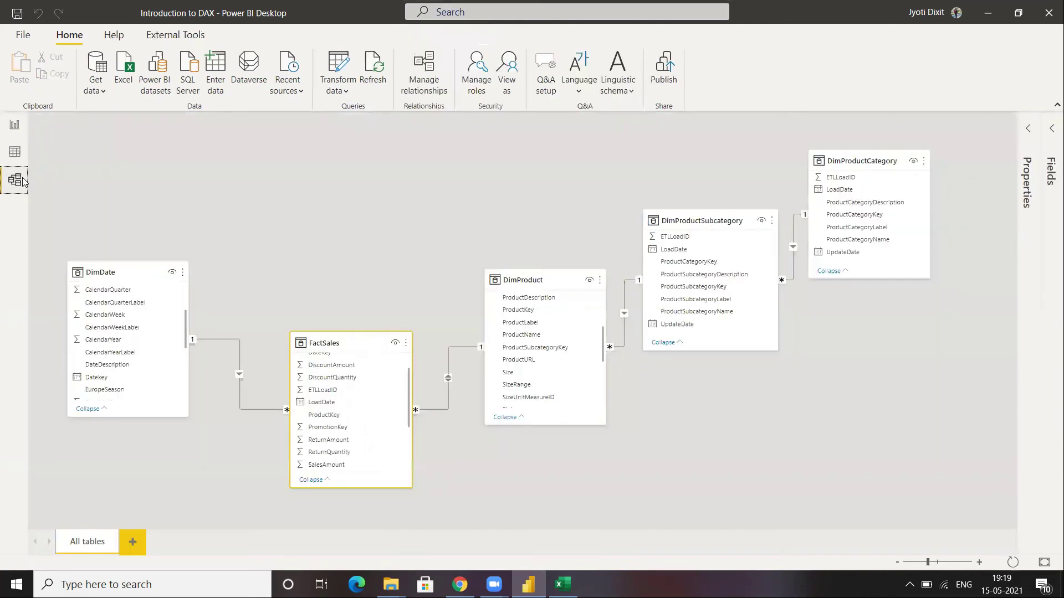
left_click(14, 125)
scroll(171, 427, "down", 1)
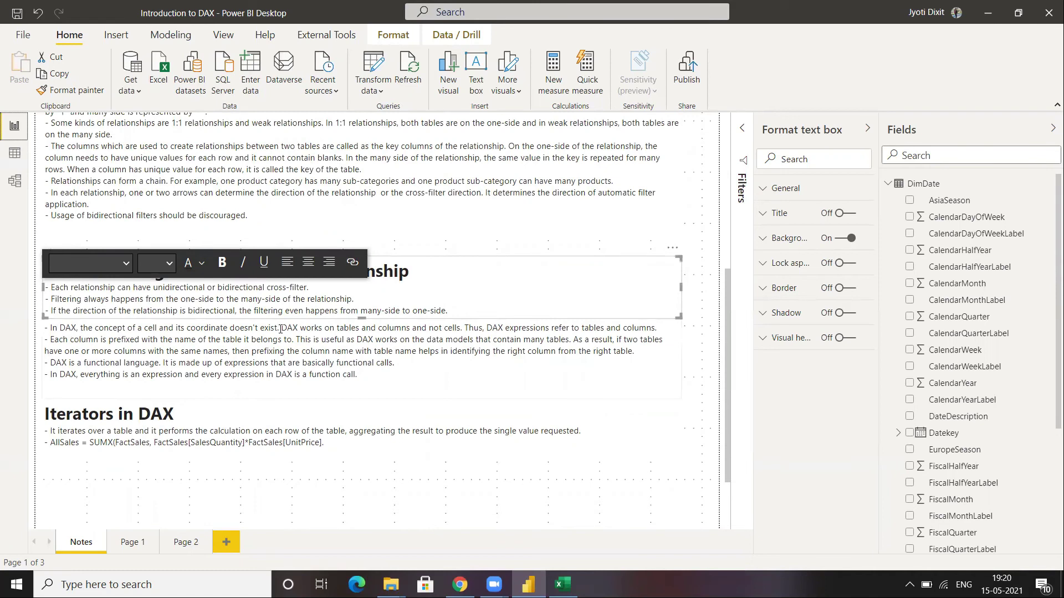
Switch to Excel, select cell C11 as an example of a cell coordinate, and return to the Power BI notes
mouse_move(560, 581)
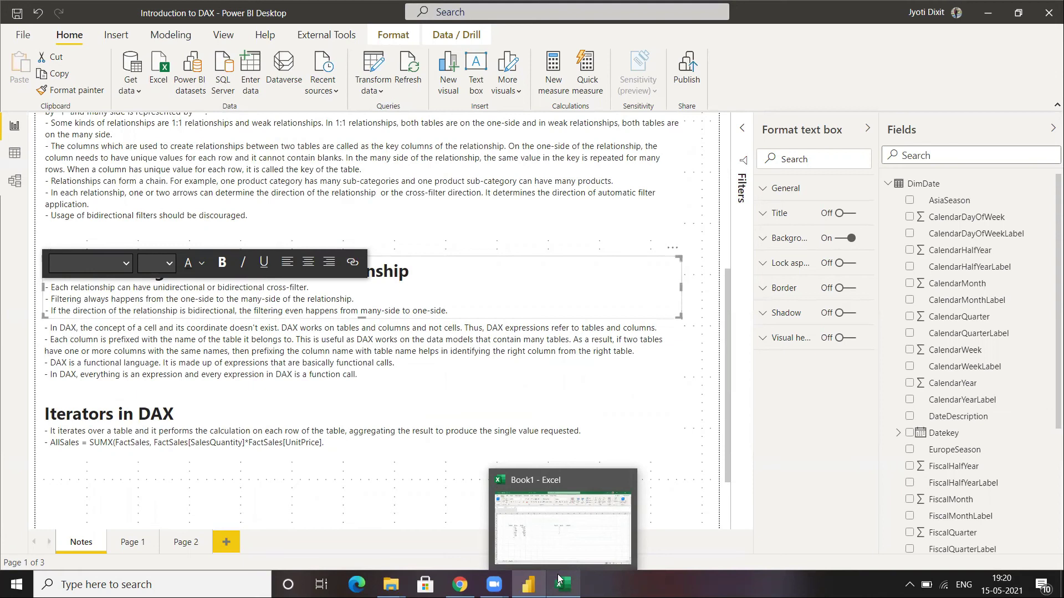
left_click(558, 580)
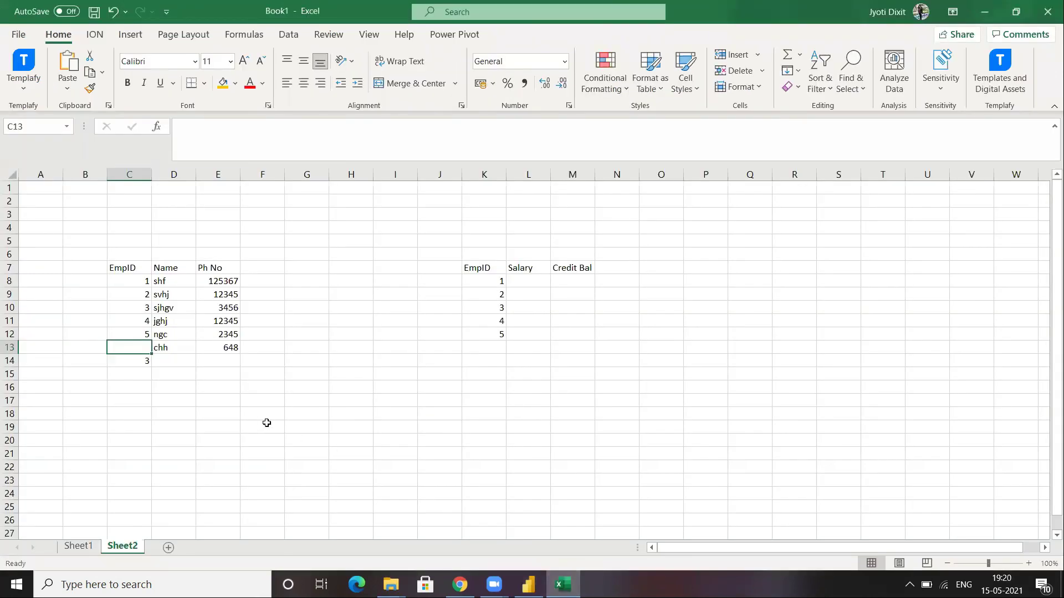
left_click(138, 320)
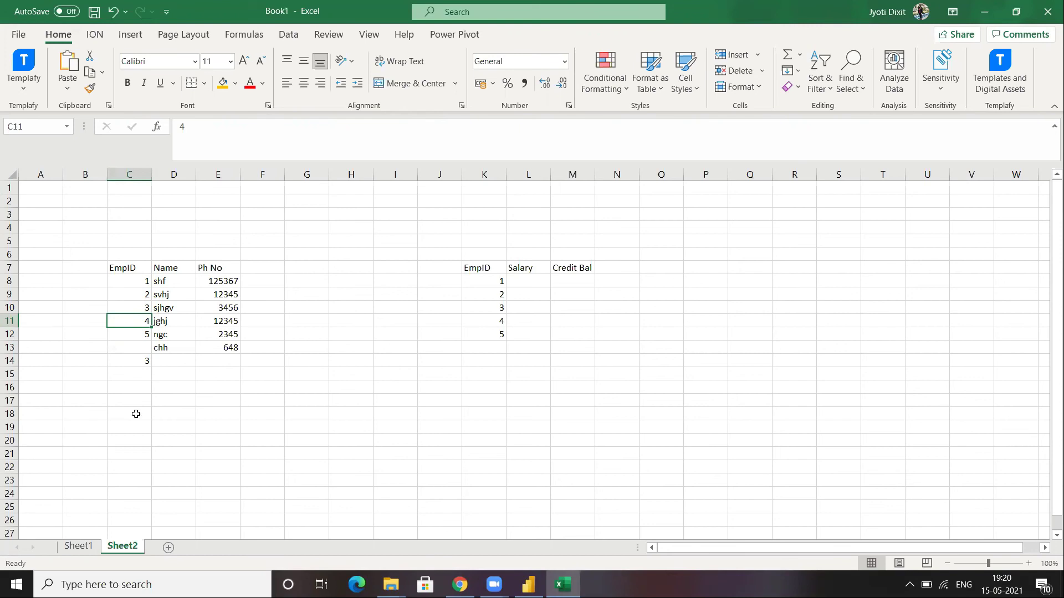
left_click(528, 584)
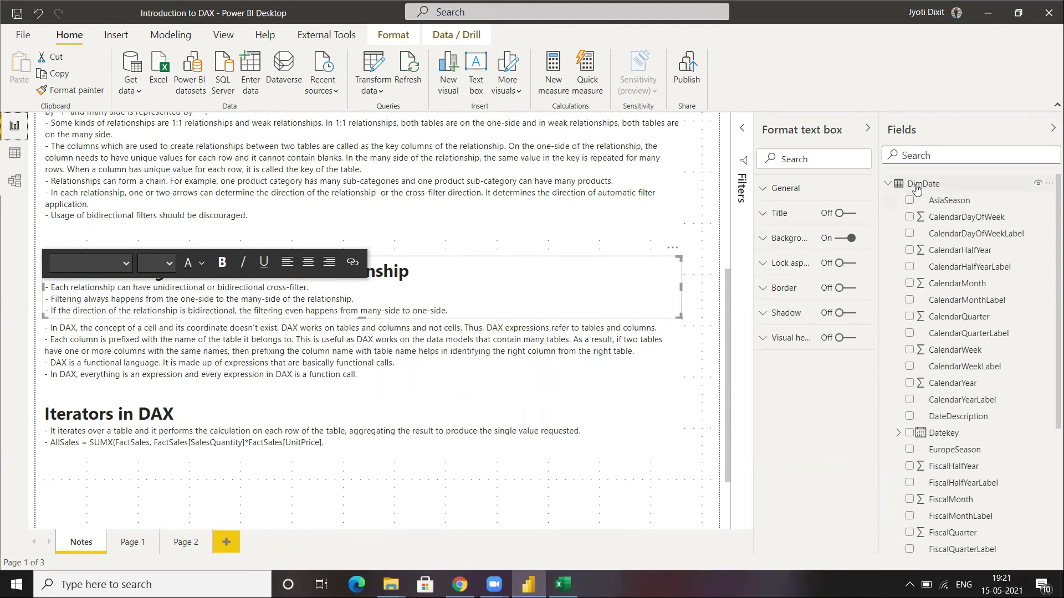
Add the example column reference 'DimDate'[AsiaSeason] after the last bullet of the DAX notes
left_click(356, 384)
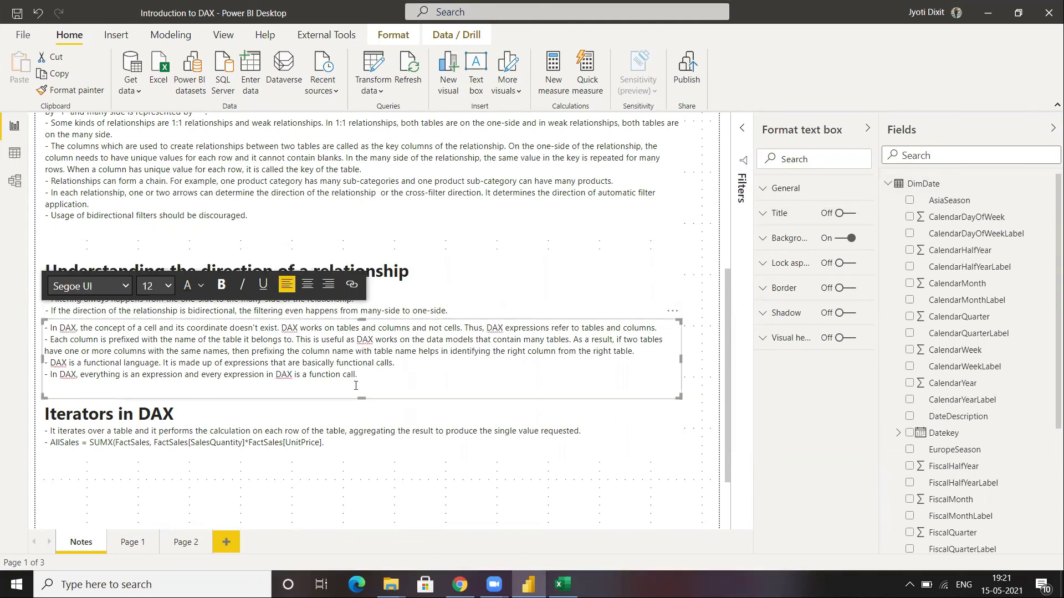
key("Left")
key("BackSpace")
type("\"")
type("DimD")
type("ate")
type("'[")
type("AsiaS")
type("eason")
type("]")
Highlight the example reference and its table and column parts, and examine the matching DimDate fields
left_click(371, 376, "shift")
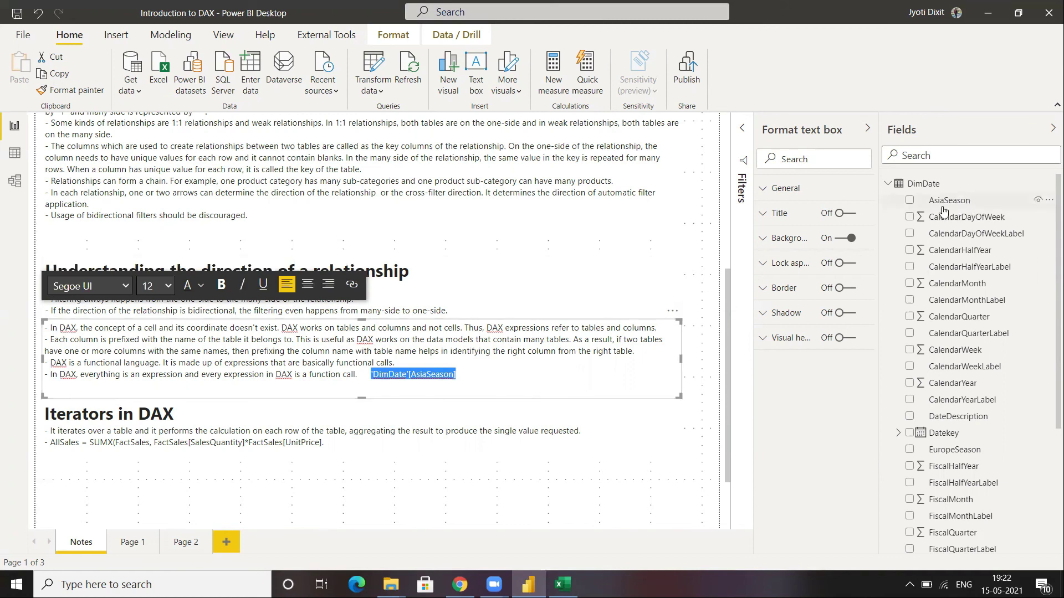
scroll(948, 285, "down", 5)
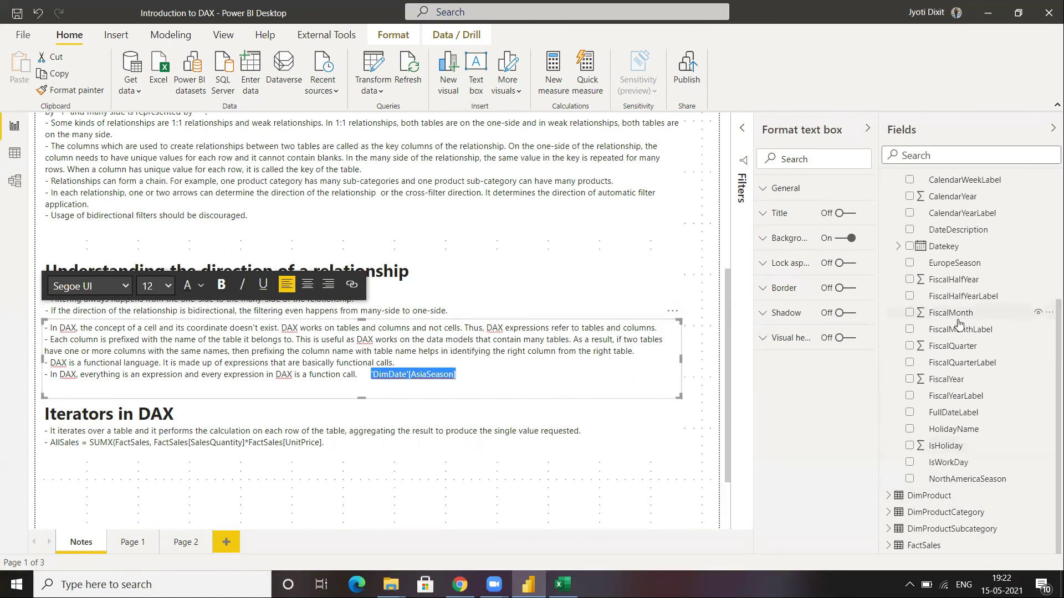
scroll(958, 324, "up", 1)
scroll(958, 325, "up", 5)
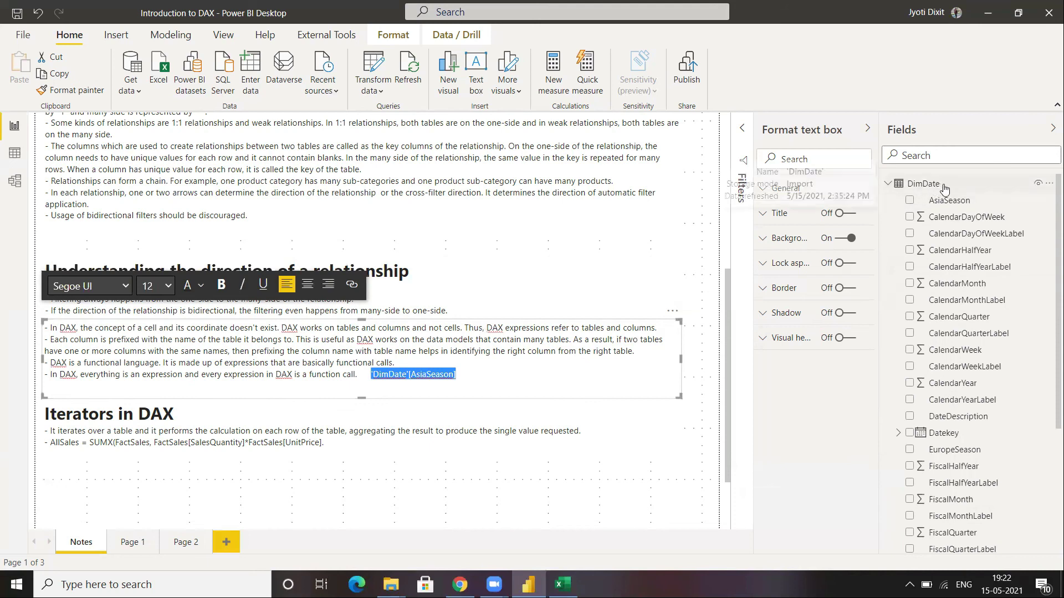
left_click(408, 376)
left_click_drag(372, 373, 369, 374)
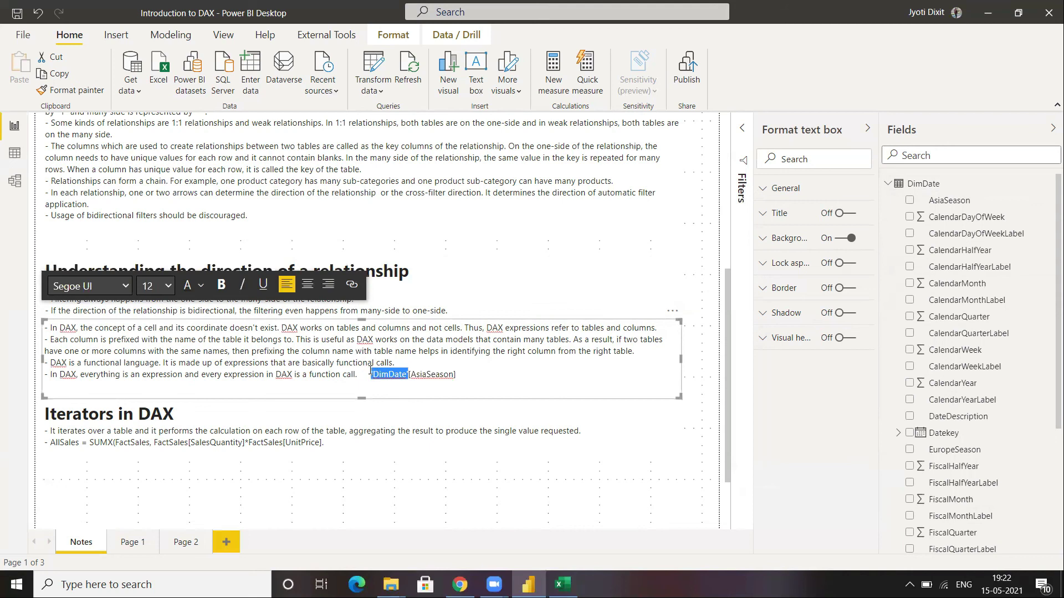
left_click(457, 375)
left_click_drag(457, 374, 408, 369)
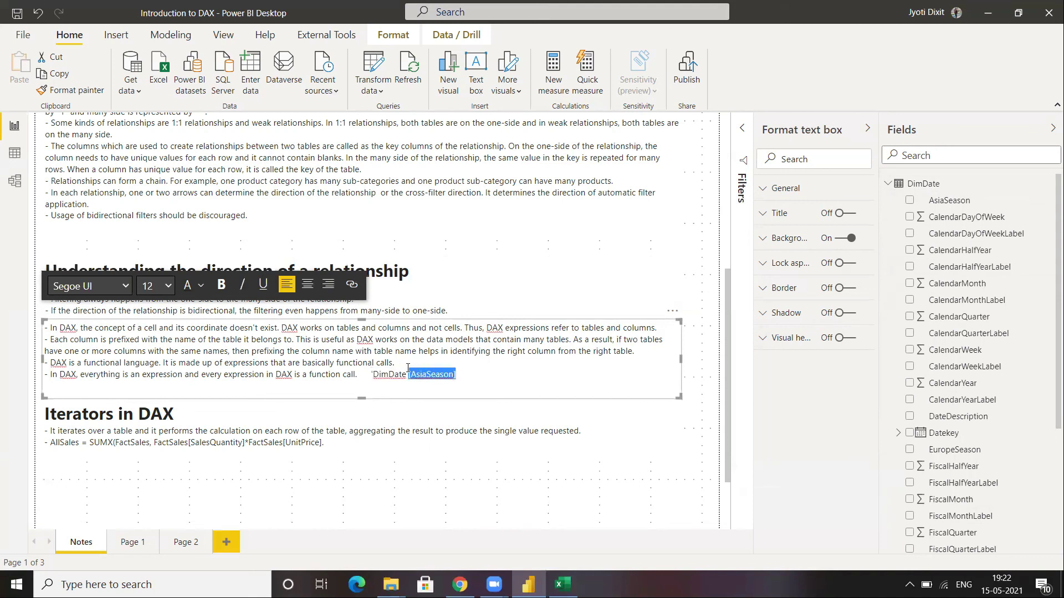
double_click(394, 376)
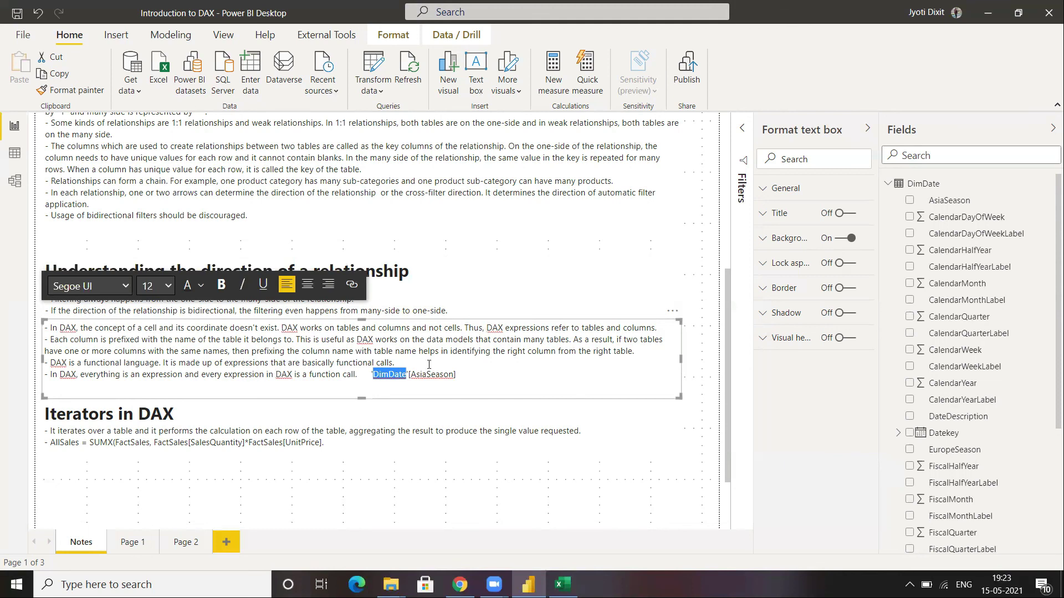
Create a new calculated column in the DimDate table and start its formula with the letter s
right_click(954, 191)
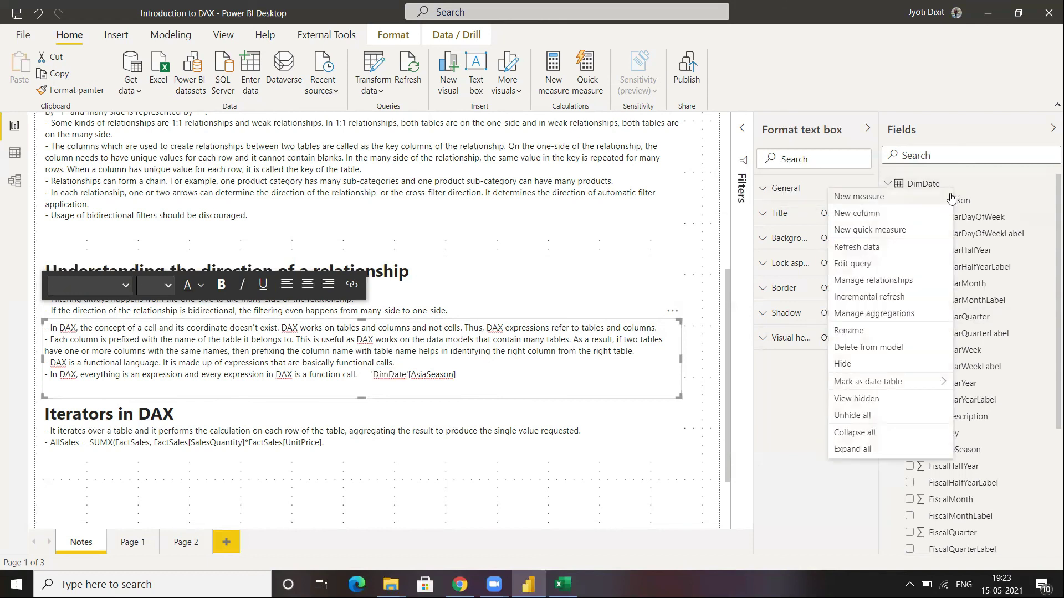
left_click(912, 220)
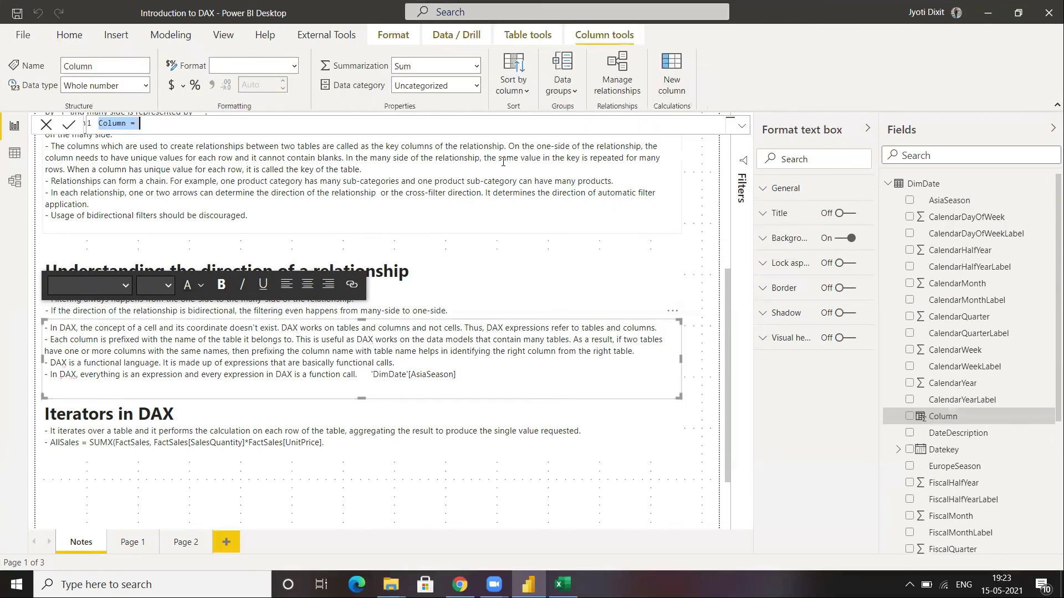
type("su")
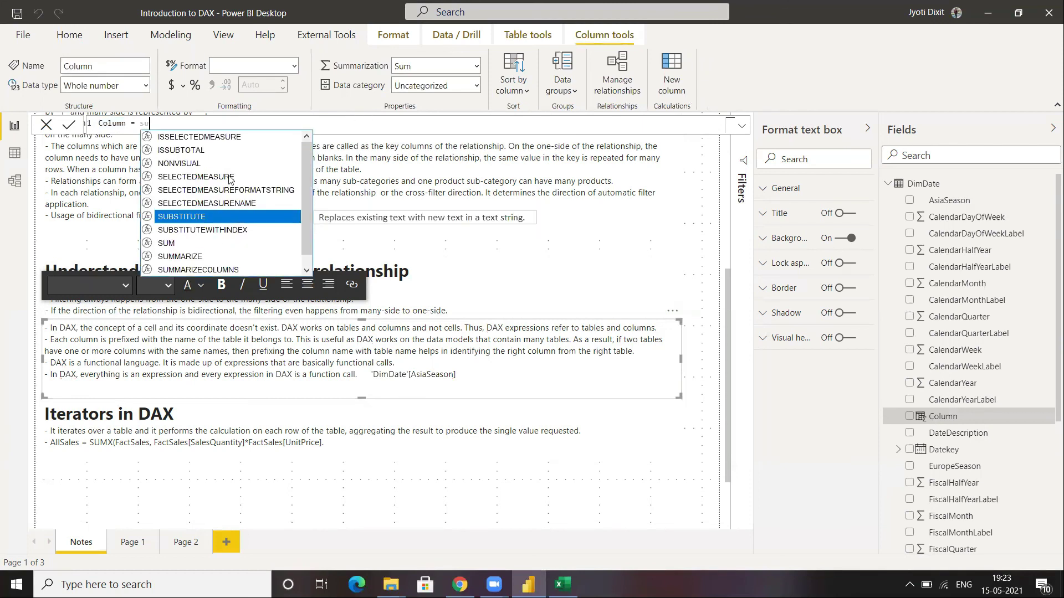
key("BackSpace")
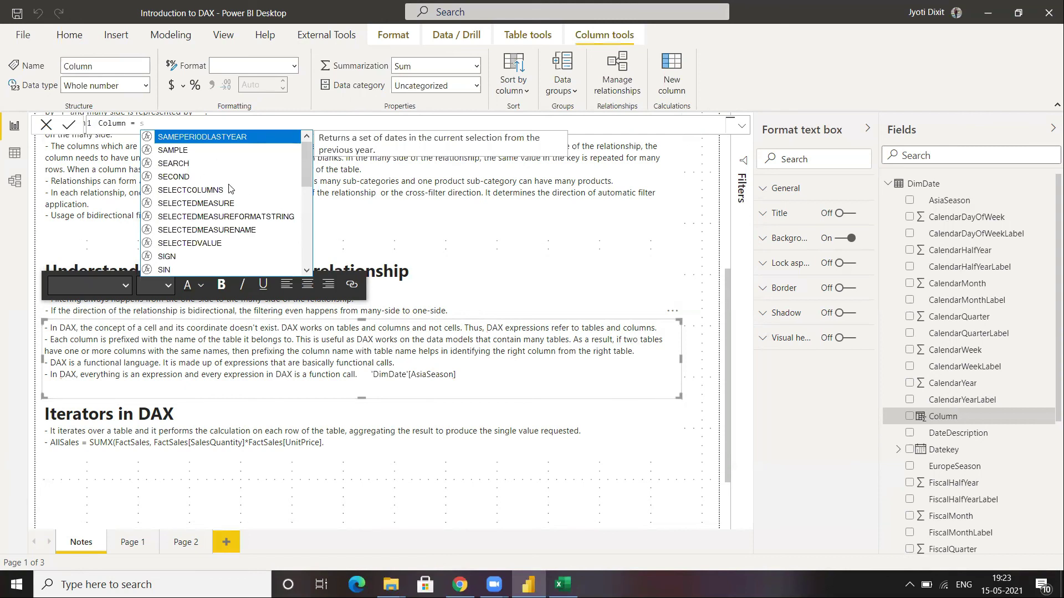
Browse the suggested DAX functions beginning with S and insert SUMMARIZE into the new column's formula
scroll(230, 188, "down", 3)
scroll(230, 189, "down", 3)
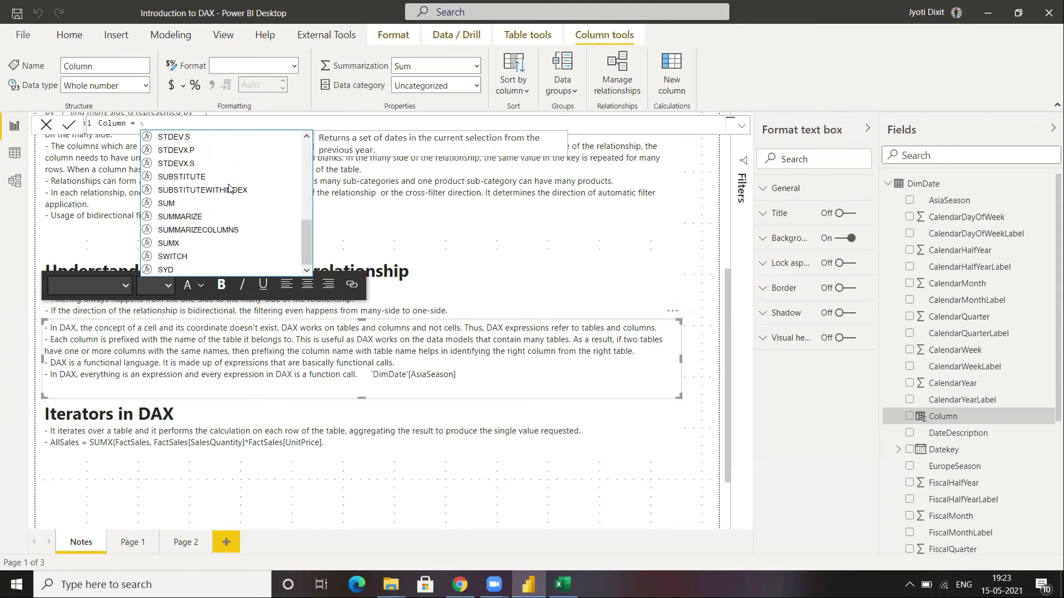
scroll(230, 189, "up", 6)
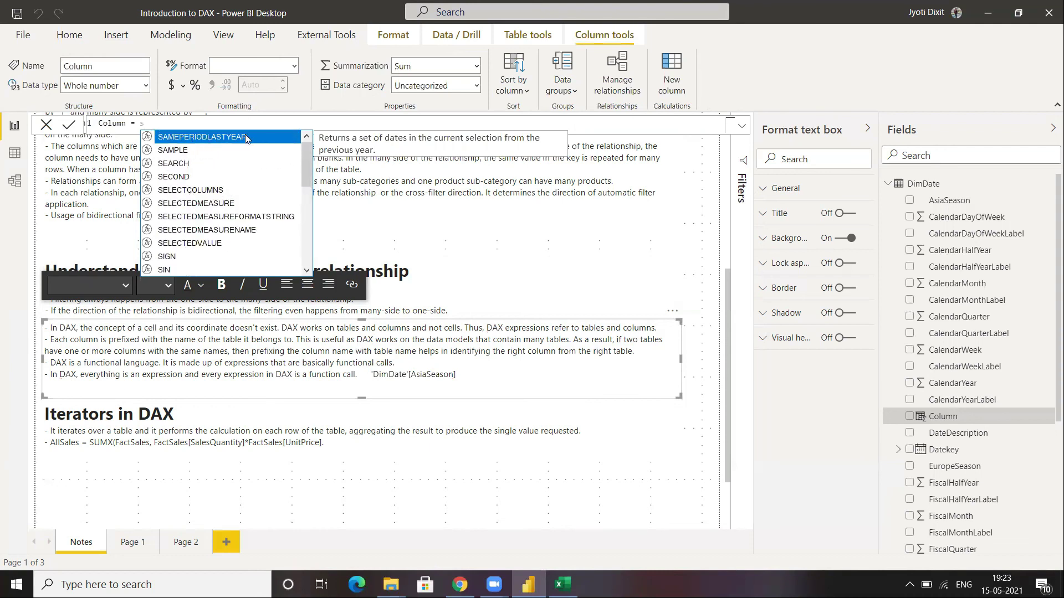
scroll(214, 212, "down", 6)
scroll(214, 212, "down", 1)
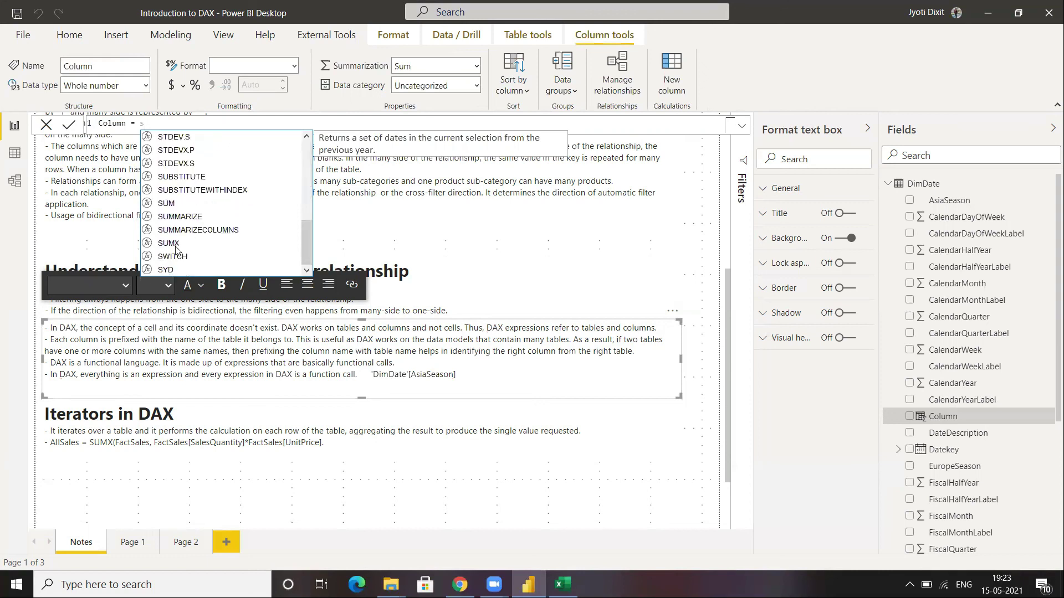
left_click(192, 216)
key("Tab")
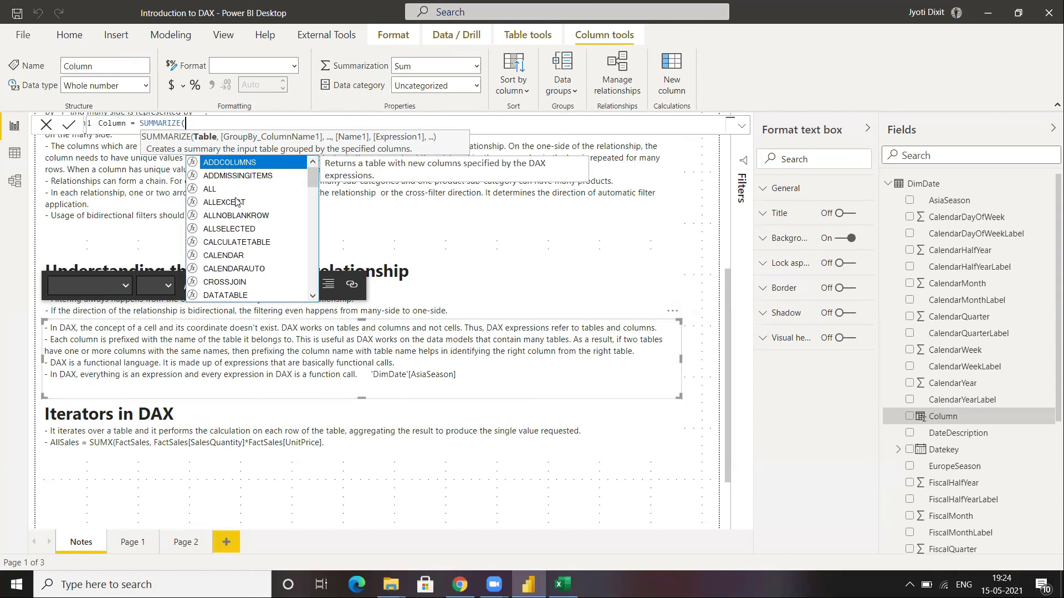
Browse the functions and tables suggested for SUMMARIZE's Table argument and discard the unfinished calculated column
scroll(236, 211, "down", 8)
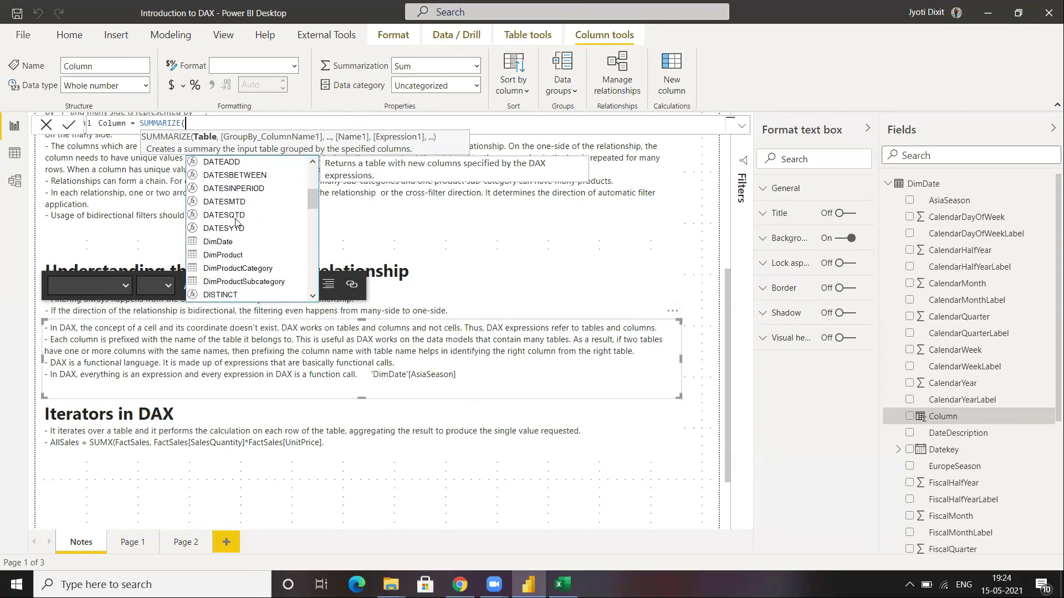
scroll(235, 222, "up", 8)
scroll(237, 222, "down", 9)
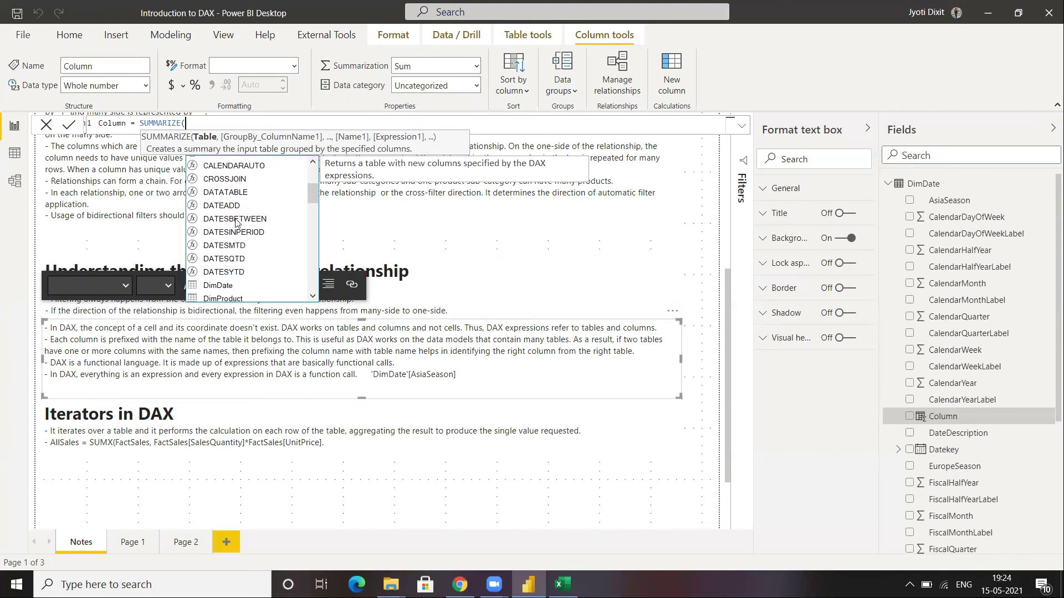
scroll(235, 222, "down", 15)
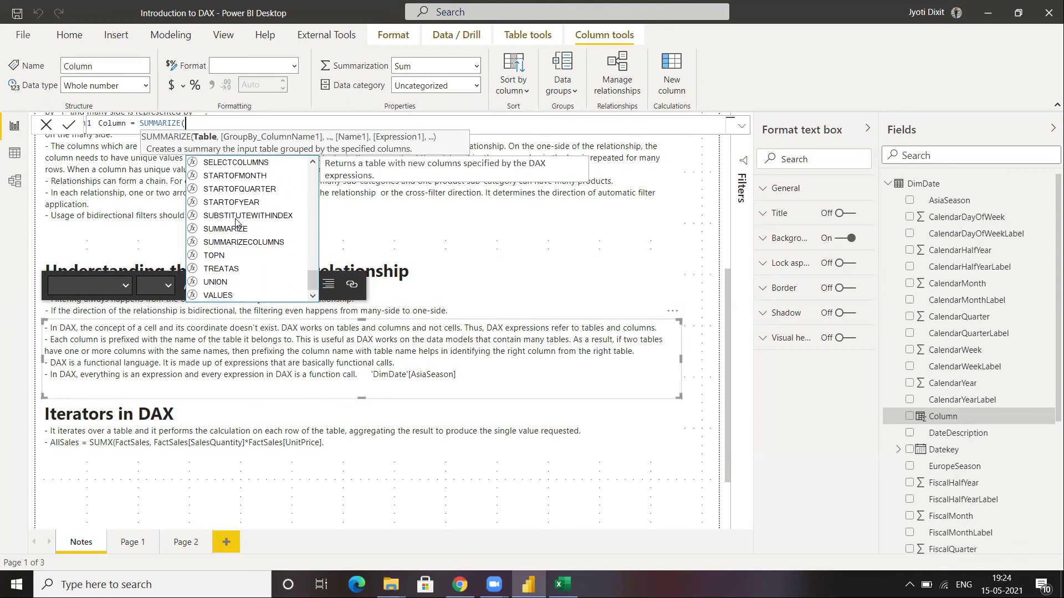
scroll(235, 222, "up", 7)
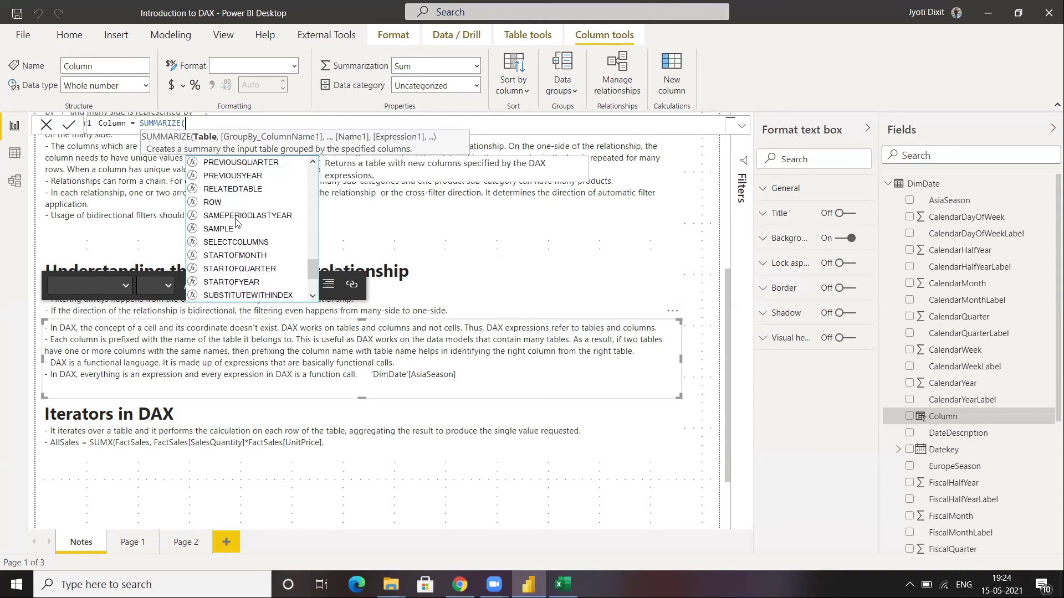
scroll(235, 222, "up", 10)
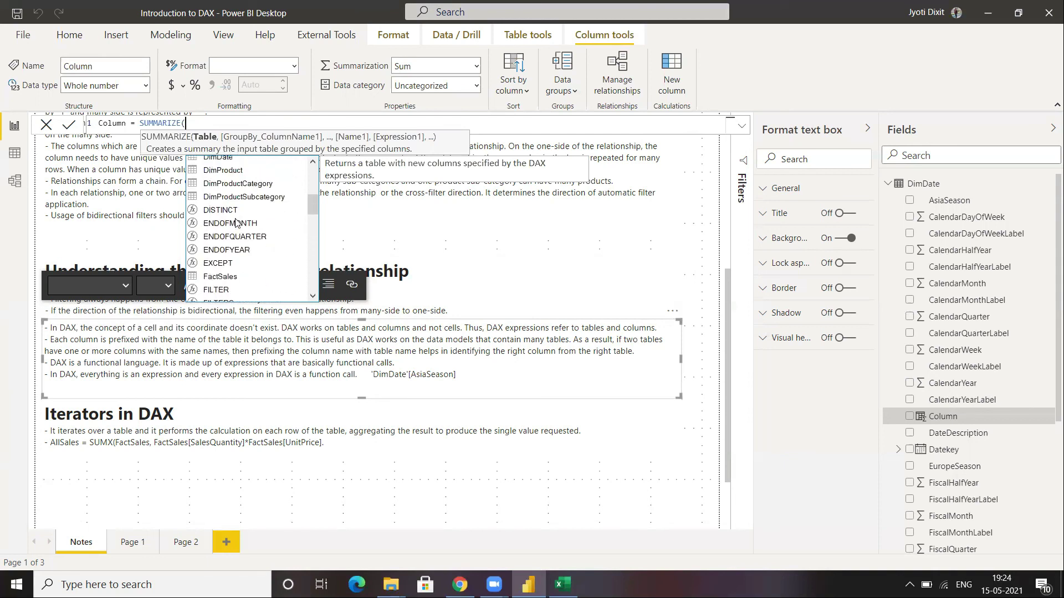
left_click(47, 125)
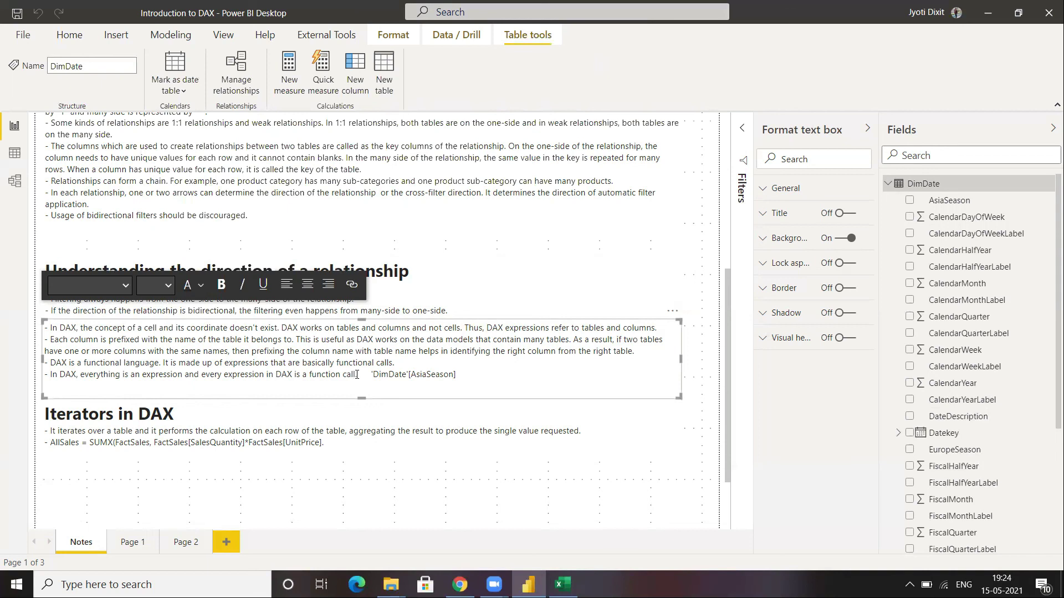
Highlight the note that every expression in DAX is a function call and activate the Iterators in DAX text box
left_click_drag(359, 375, 237, 371)
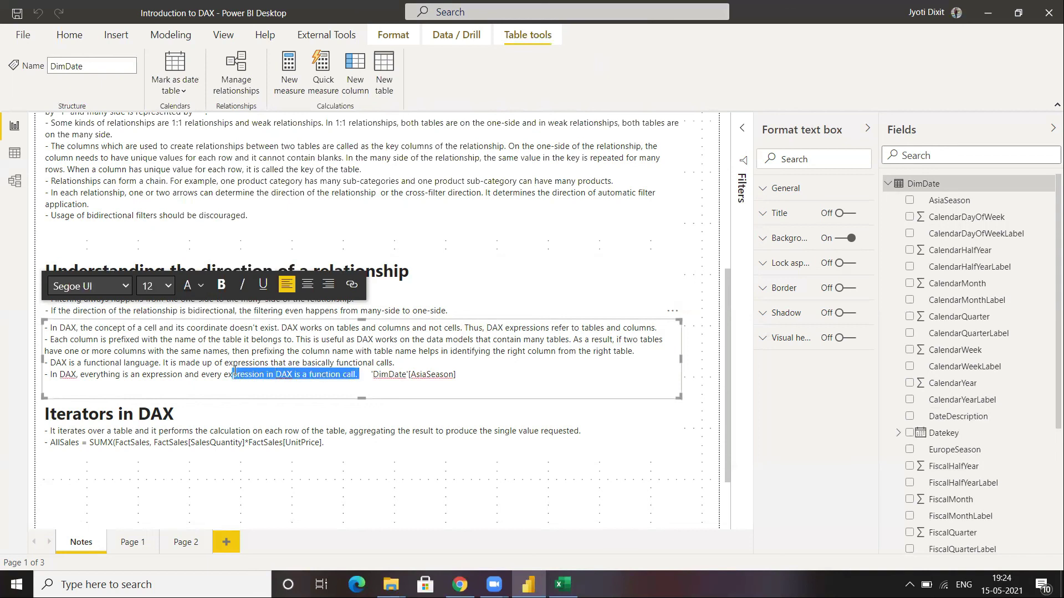
left_click(143, 445)
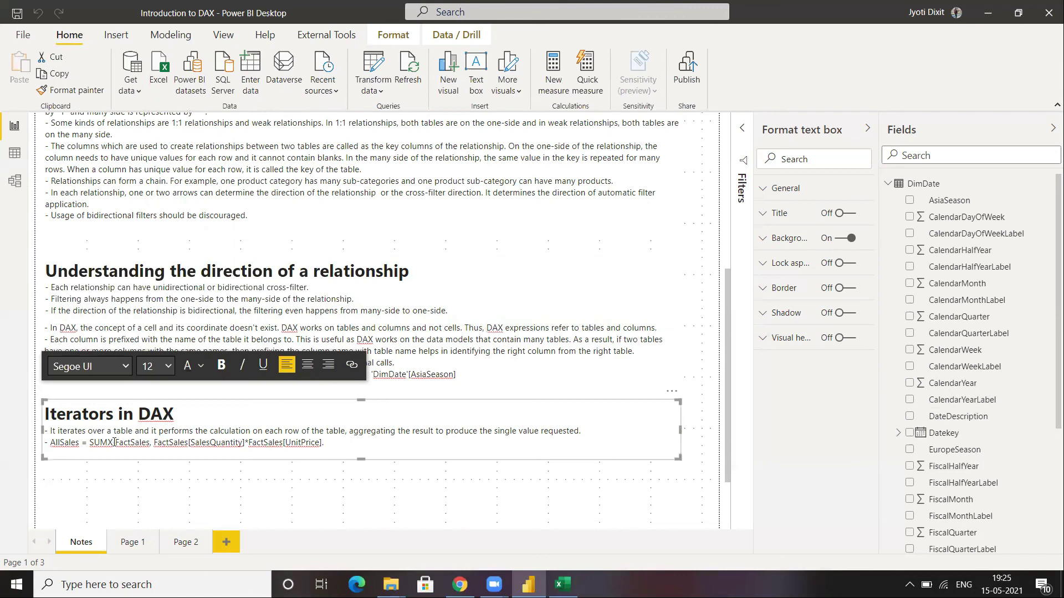
Switch to Excel's Sheet1 and highlight all the SalesAmount values of the FactSales table
left_click(563, 585)
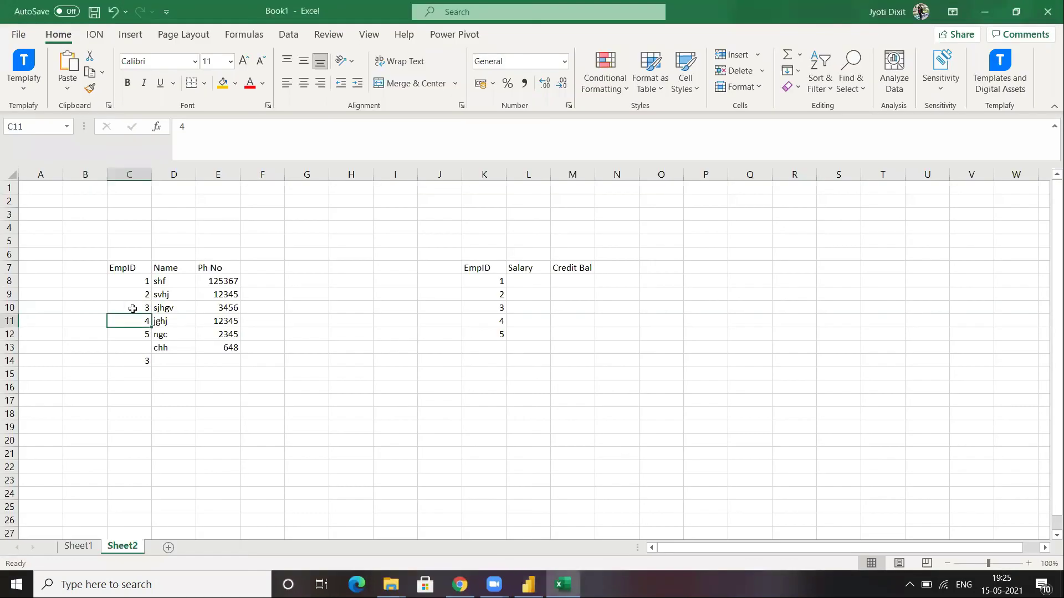
left_click(79, 547)
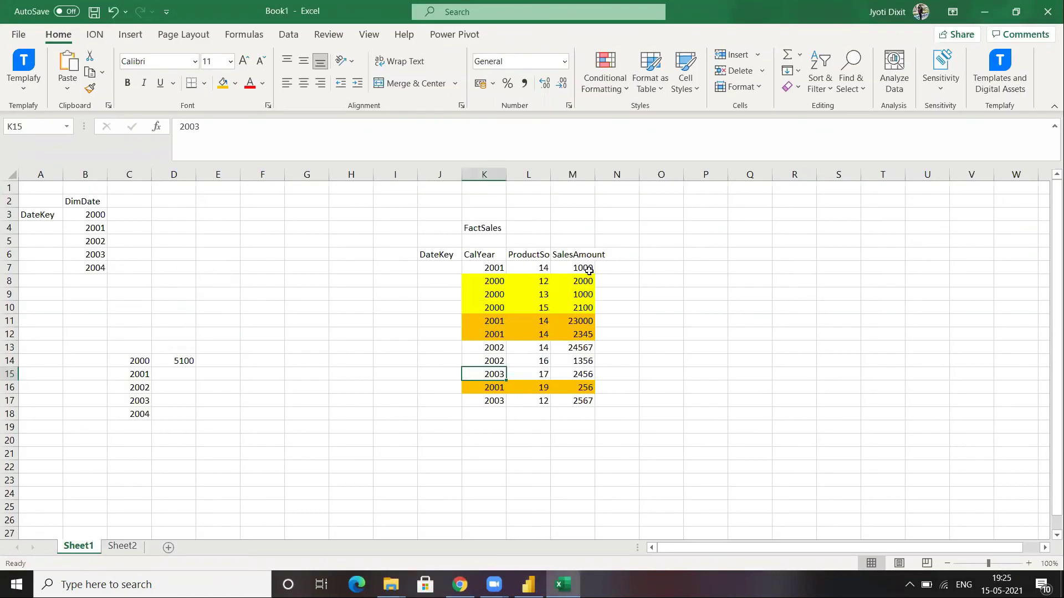
left_click_drag(577, 267, 585, 400)
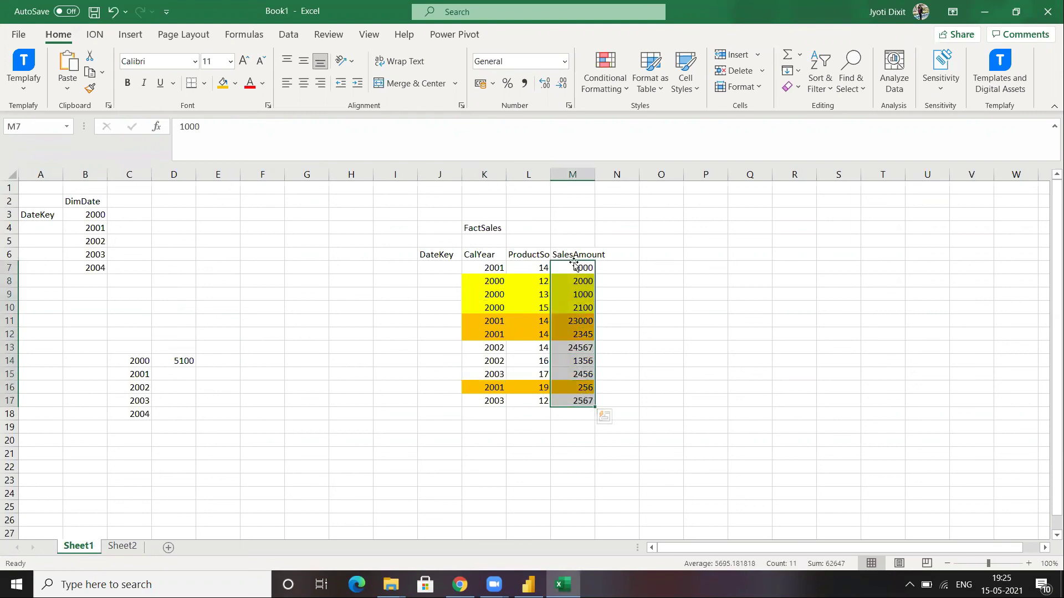
left_click(812, 330)
left_click_drag(583, 265, 588, 401)
left_click(609, 389)
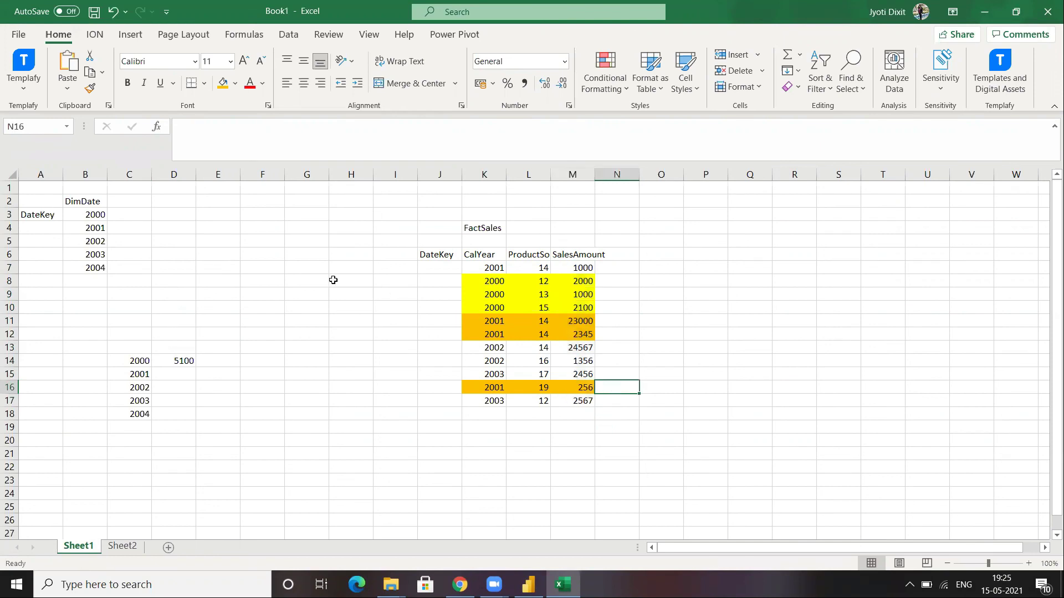
Enter the running SalesAmount totals 1000, 3000 and 4000 in cells P7 to P9, beside the first three FactSales rows
left_click(400, 266)
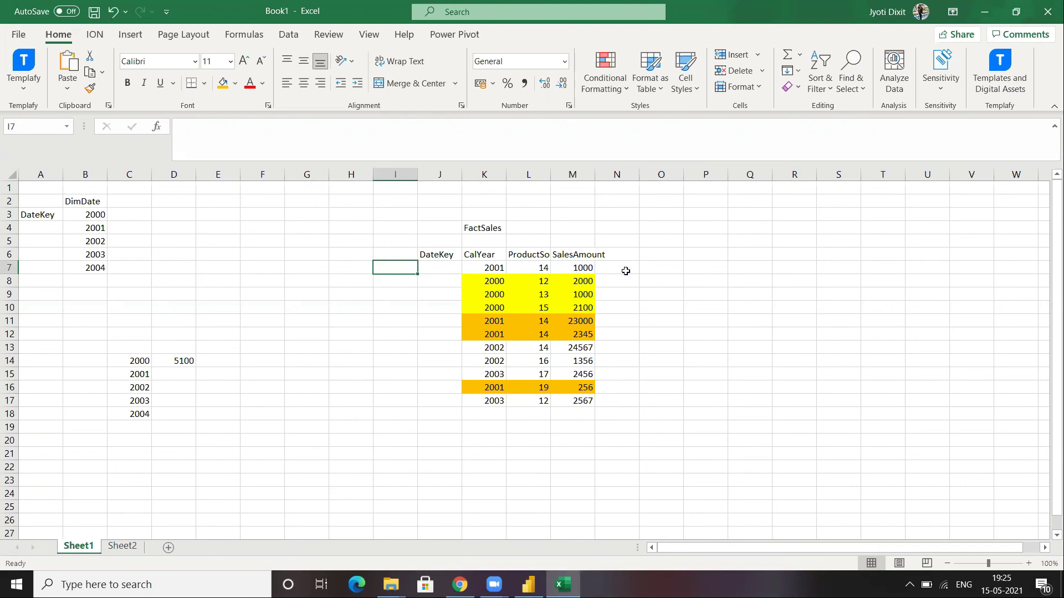
left_click(708, 268)
type("1000")
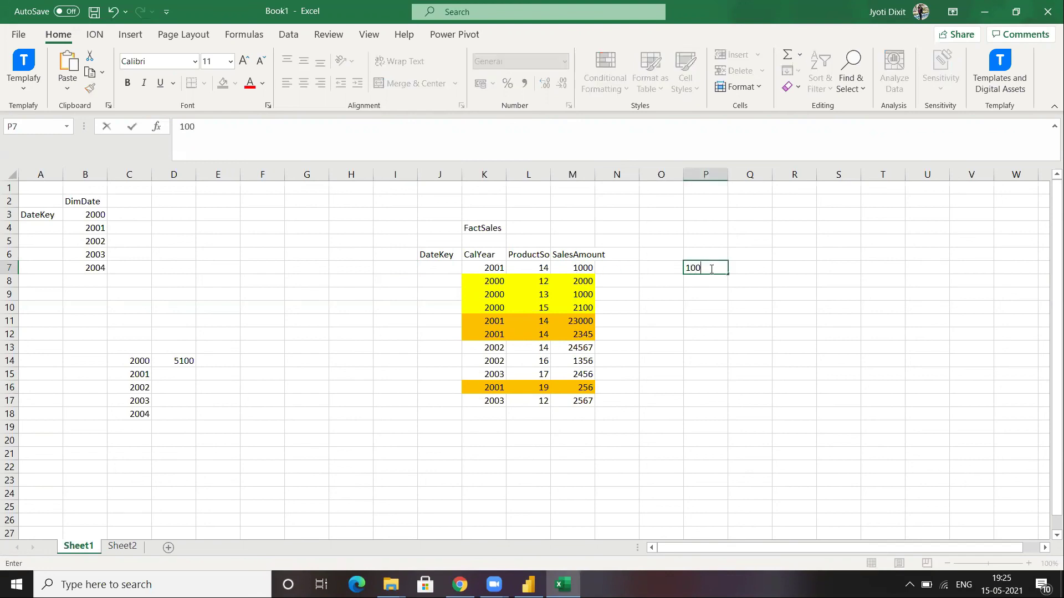
left_click(388, 280)
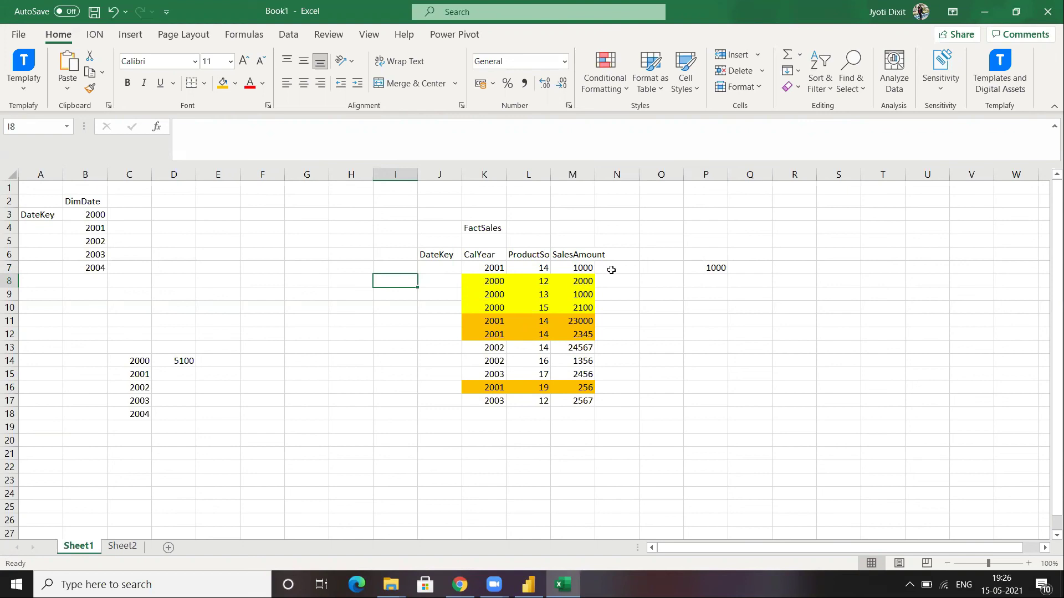
left_click(712, 280)
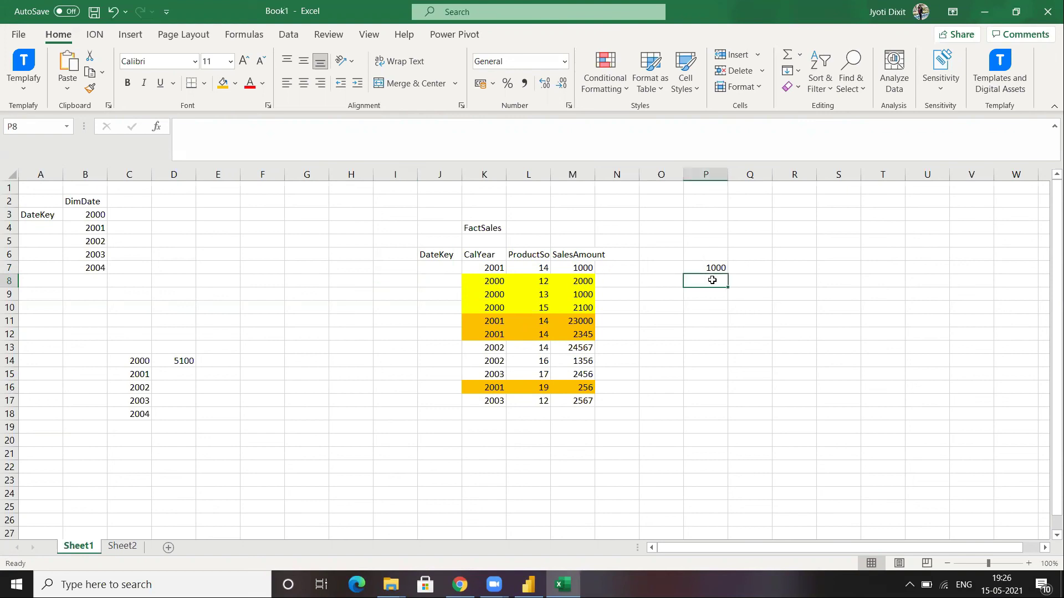
type("3000")
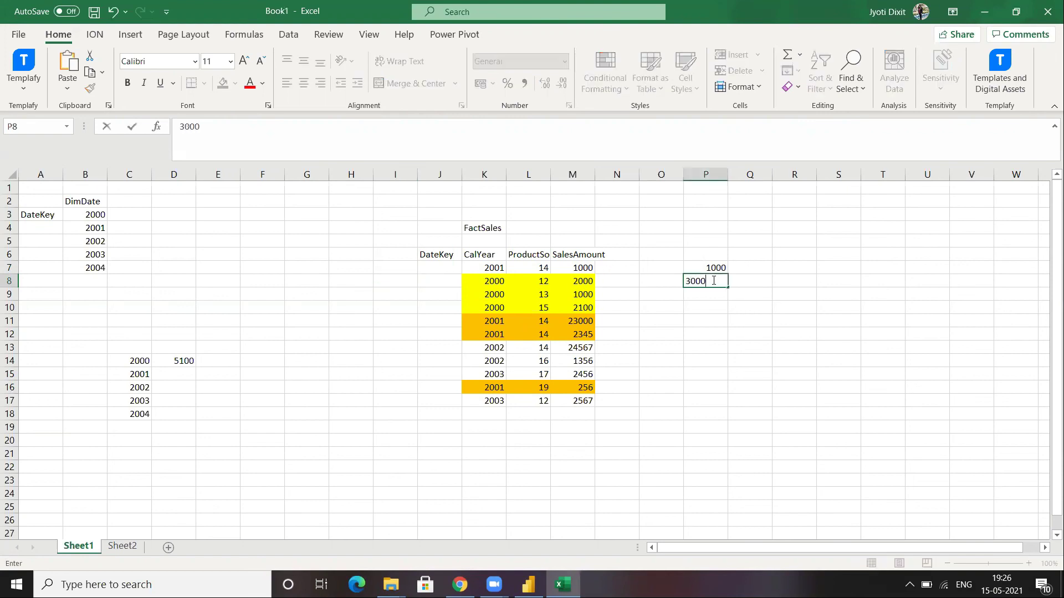
left_click(434, 297)
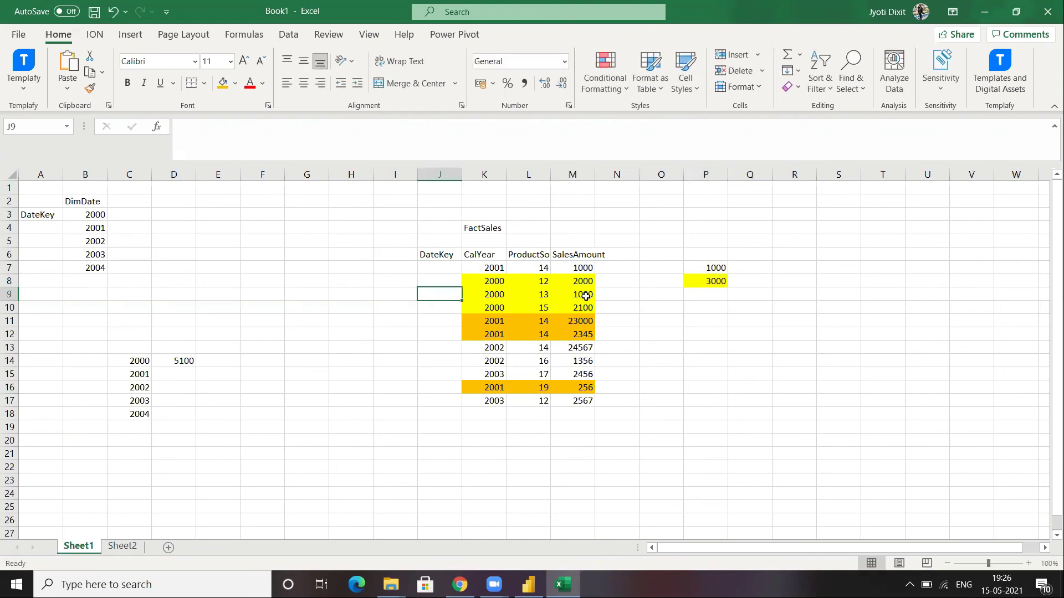
left_click(704, 295)
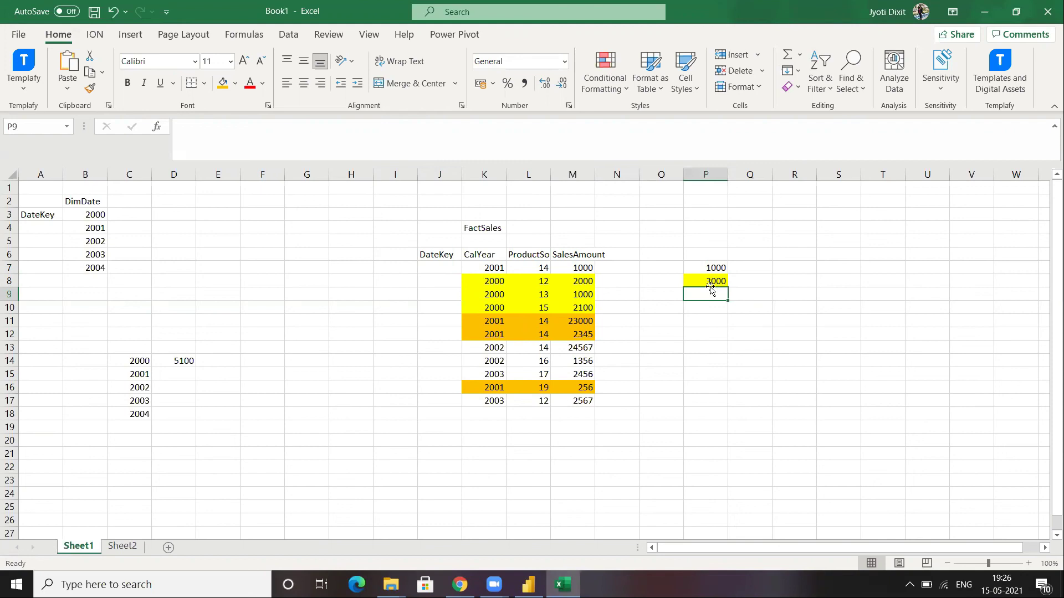
type("4000")
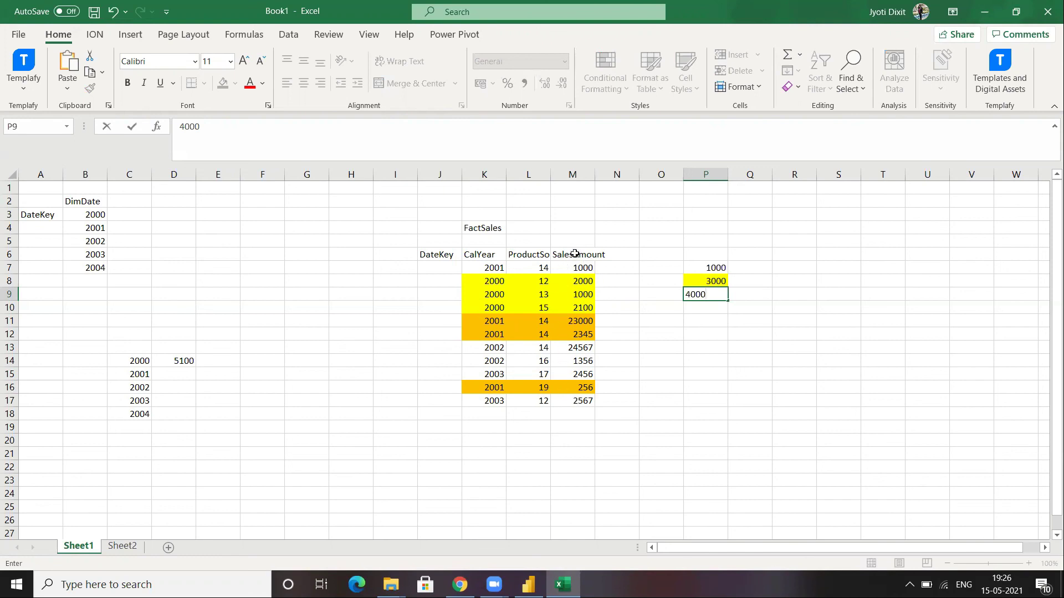
left_click(702, 322)
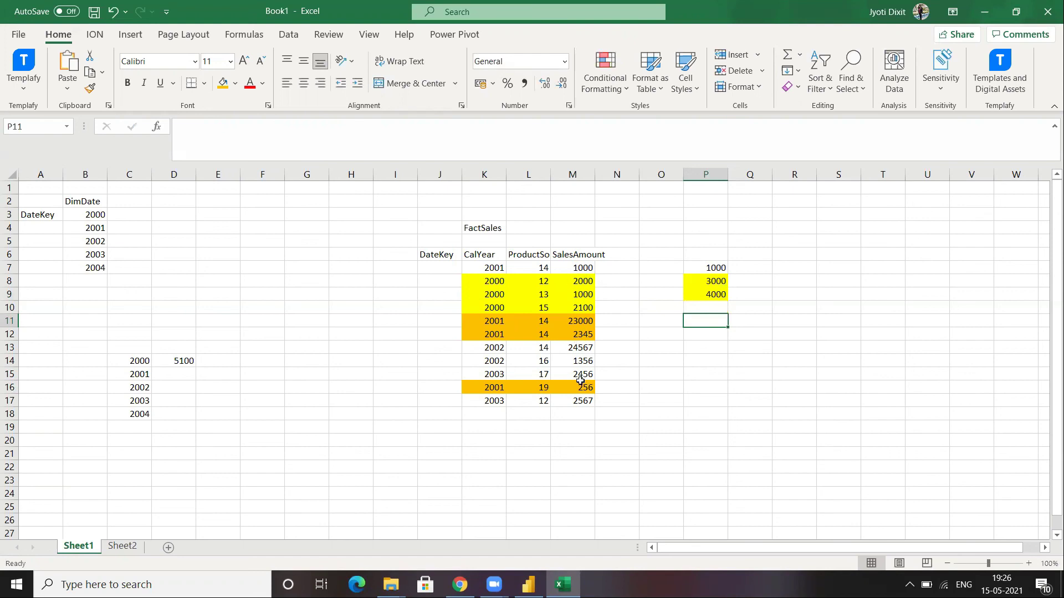
left_click(717, 376)
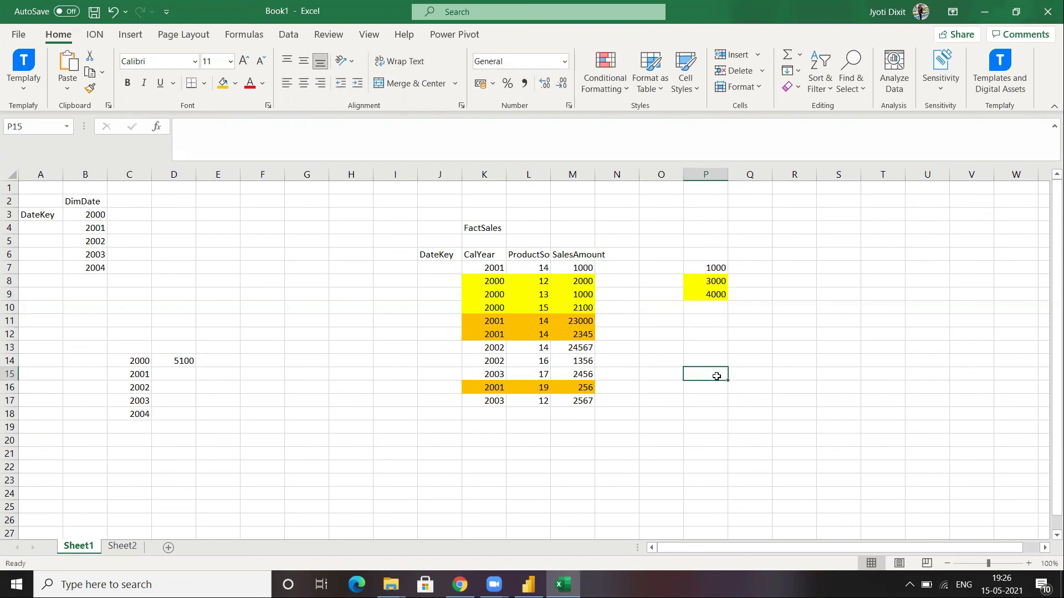
Sum the SalesAmount values M7:M17 with a SUM formula in cell M19
left_click(572, 430)
type("=")
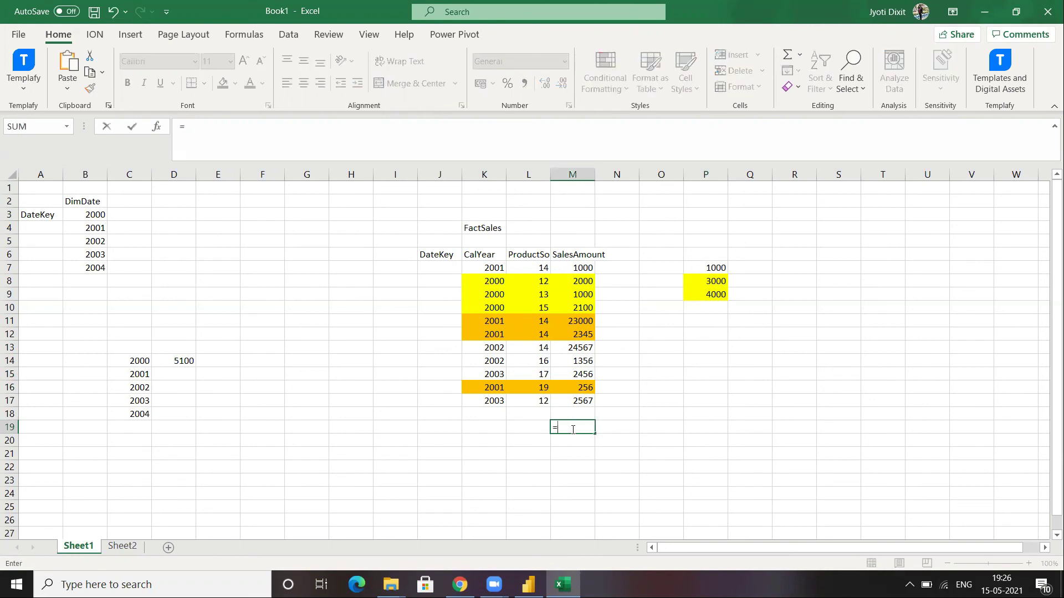
type("sum(")
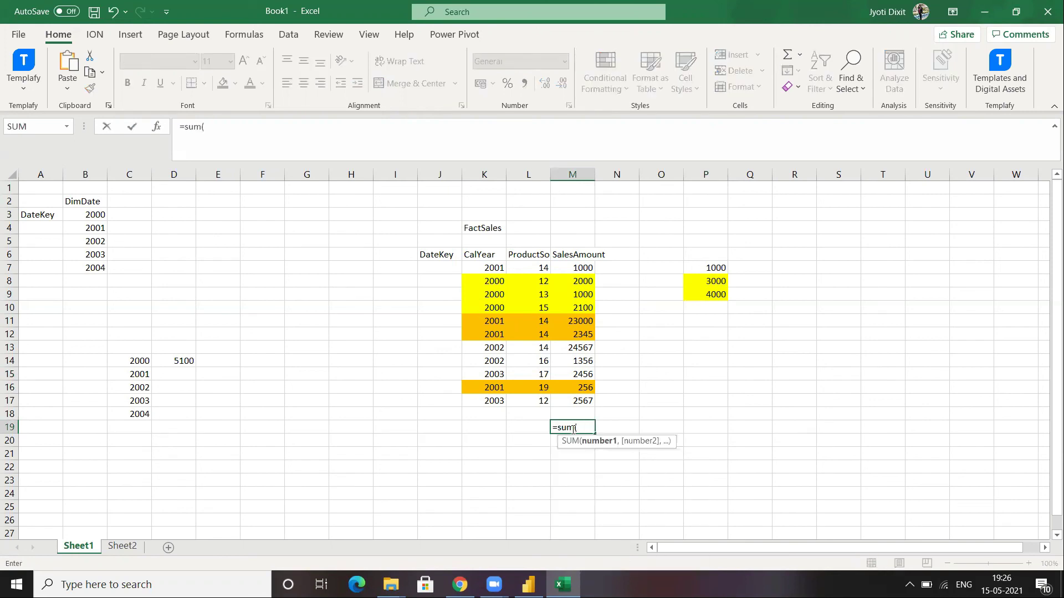
left_click(577, 268)
key("shift+Down")
key("shift+Down")
key("shift+Down")
key("shift+Down")
key("shift+Down")
key("shift+Down")
key("shift+Down")
key("shift+Down")
key("shift+Down")
key("shift+Down")
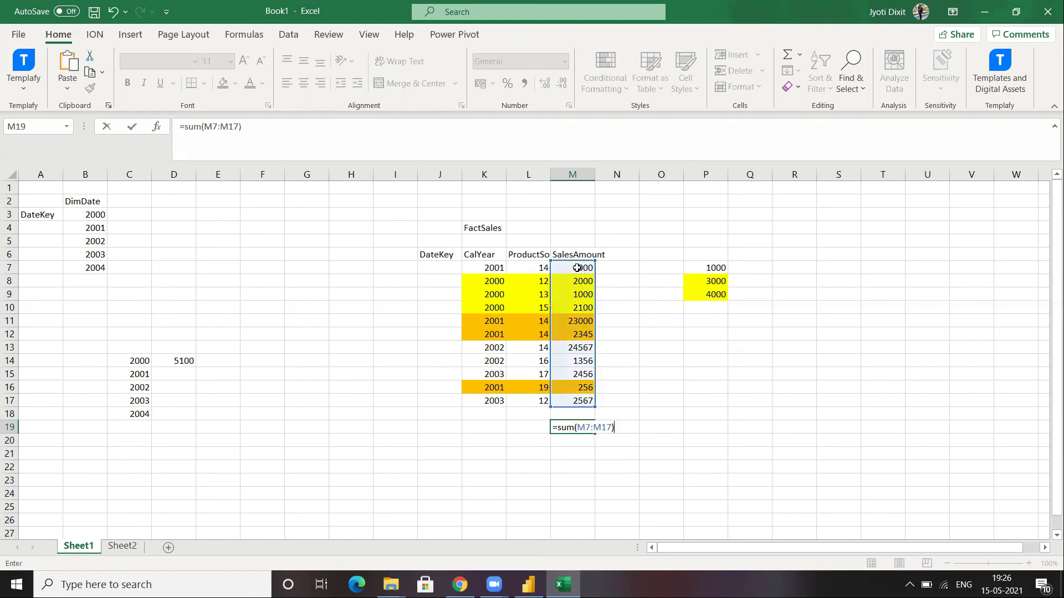
key("Return")
left_click(574, 427)
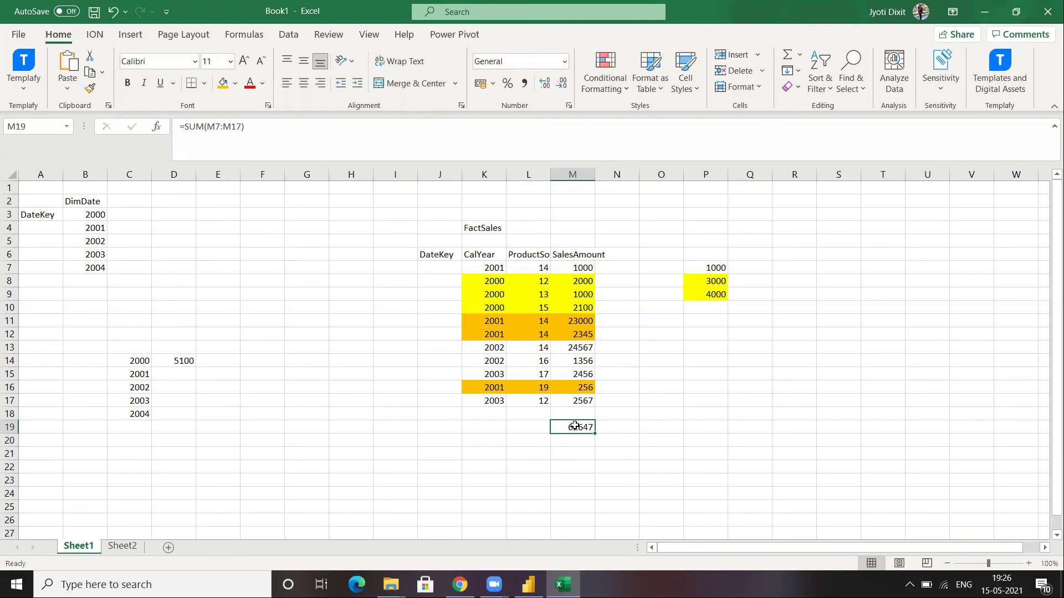
Switch back to the Power BI notes and highlight SUMX in the AllSales formula under Iterators in DAX
mouse_move(529, 583)
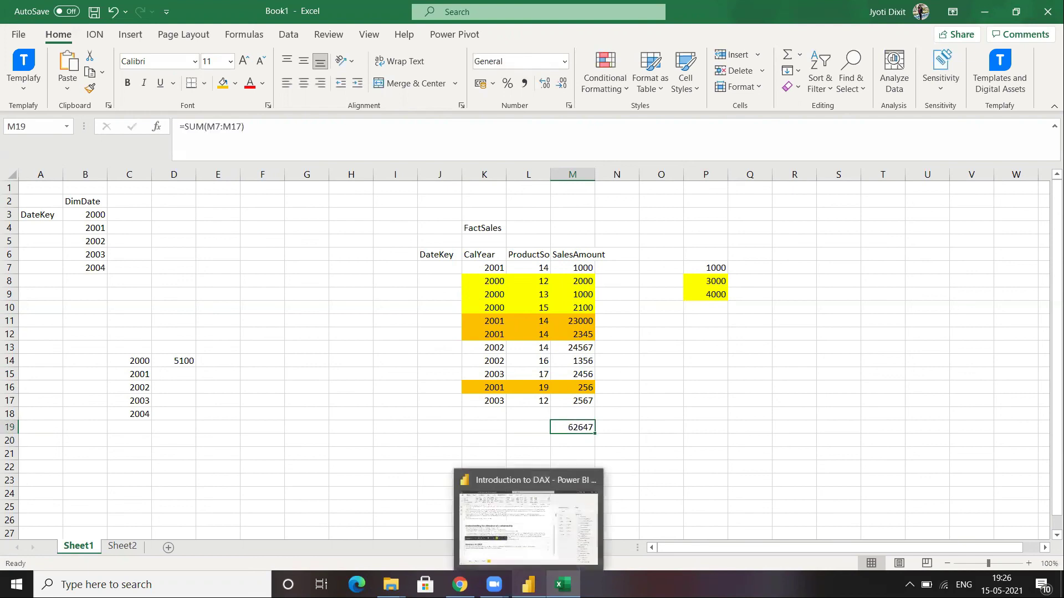
left_click(528, 529)
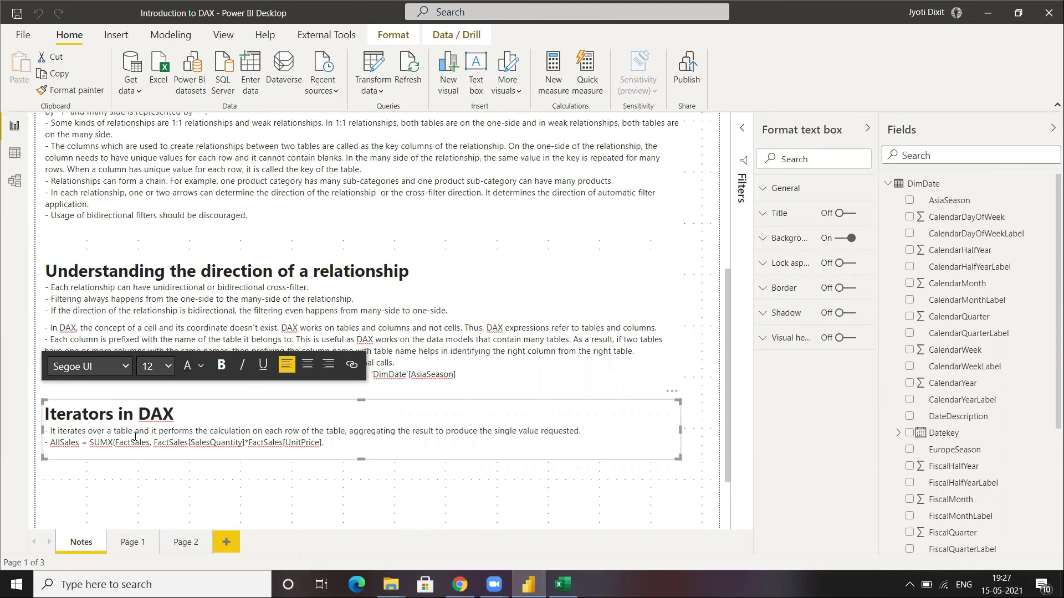
double_click(102, 442)
left_click_drag(114, 445, 88, 445)
double_click(101, 443)
left_click(113, 445)
left_click_drag(113, 445, 110, 445)
left_click(109, 441)
double_click(103, 444)
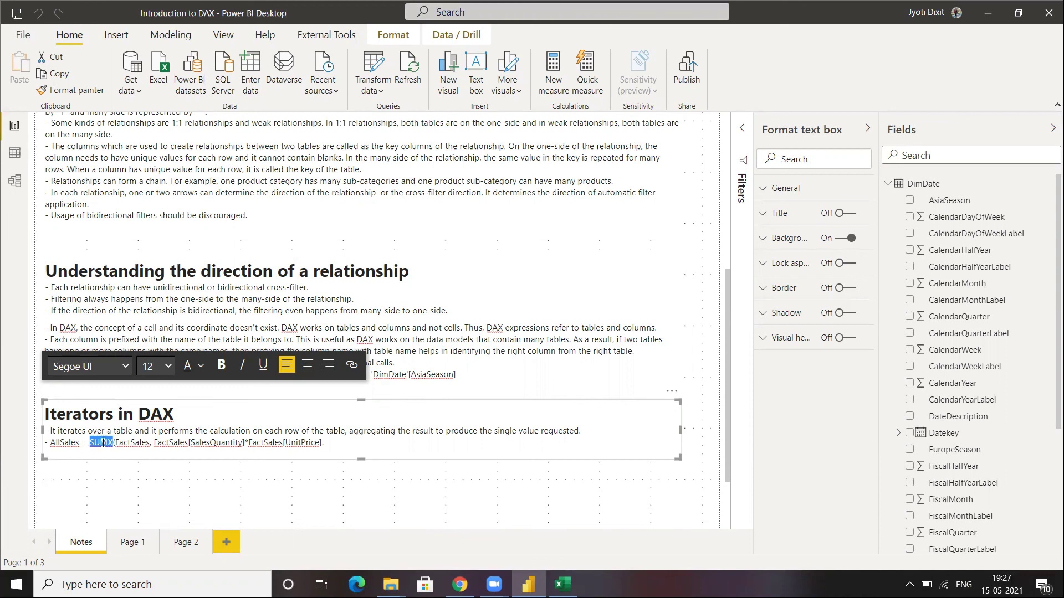